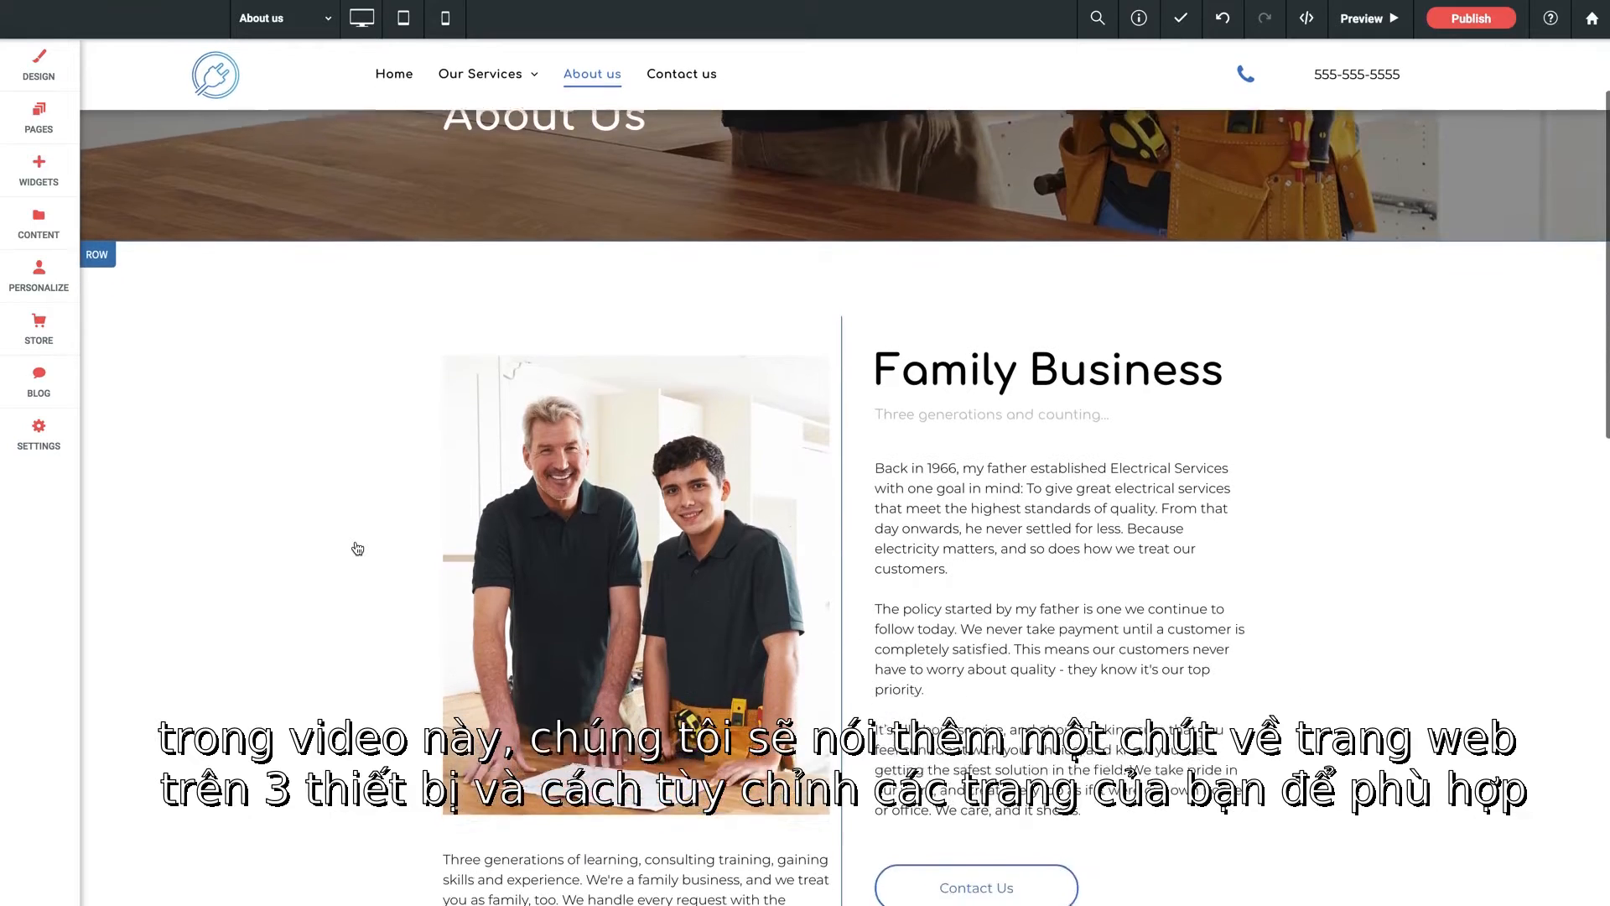
Step: Examine the About us page in the tablet version, comparing its header image and side-by-side columns with the desktop layout
{"action": "scroll", "coordinate": [356, 547], "scroll_direction": "up", "scroll_amount": 2}
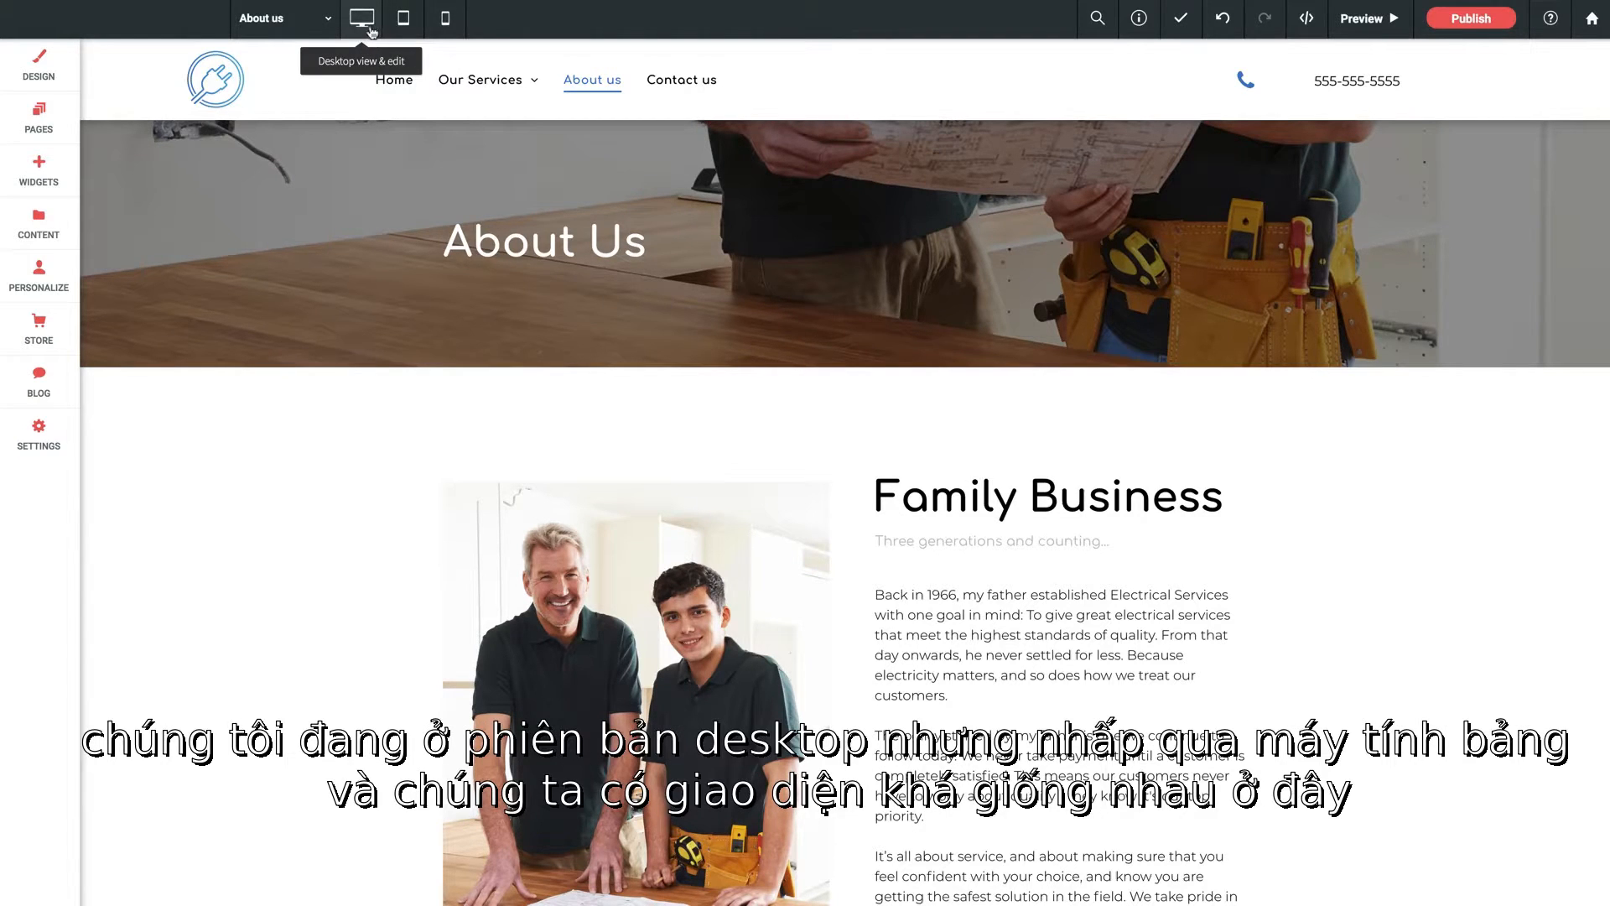
{"action": "left_click", "coordinate": [404, 25]}
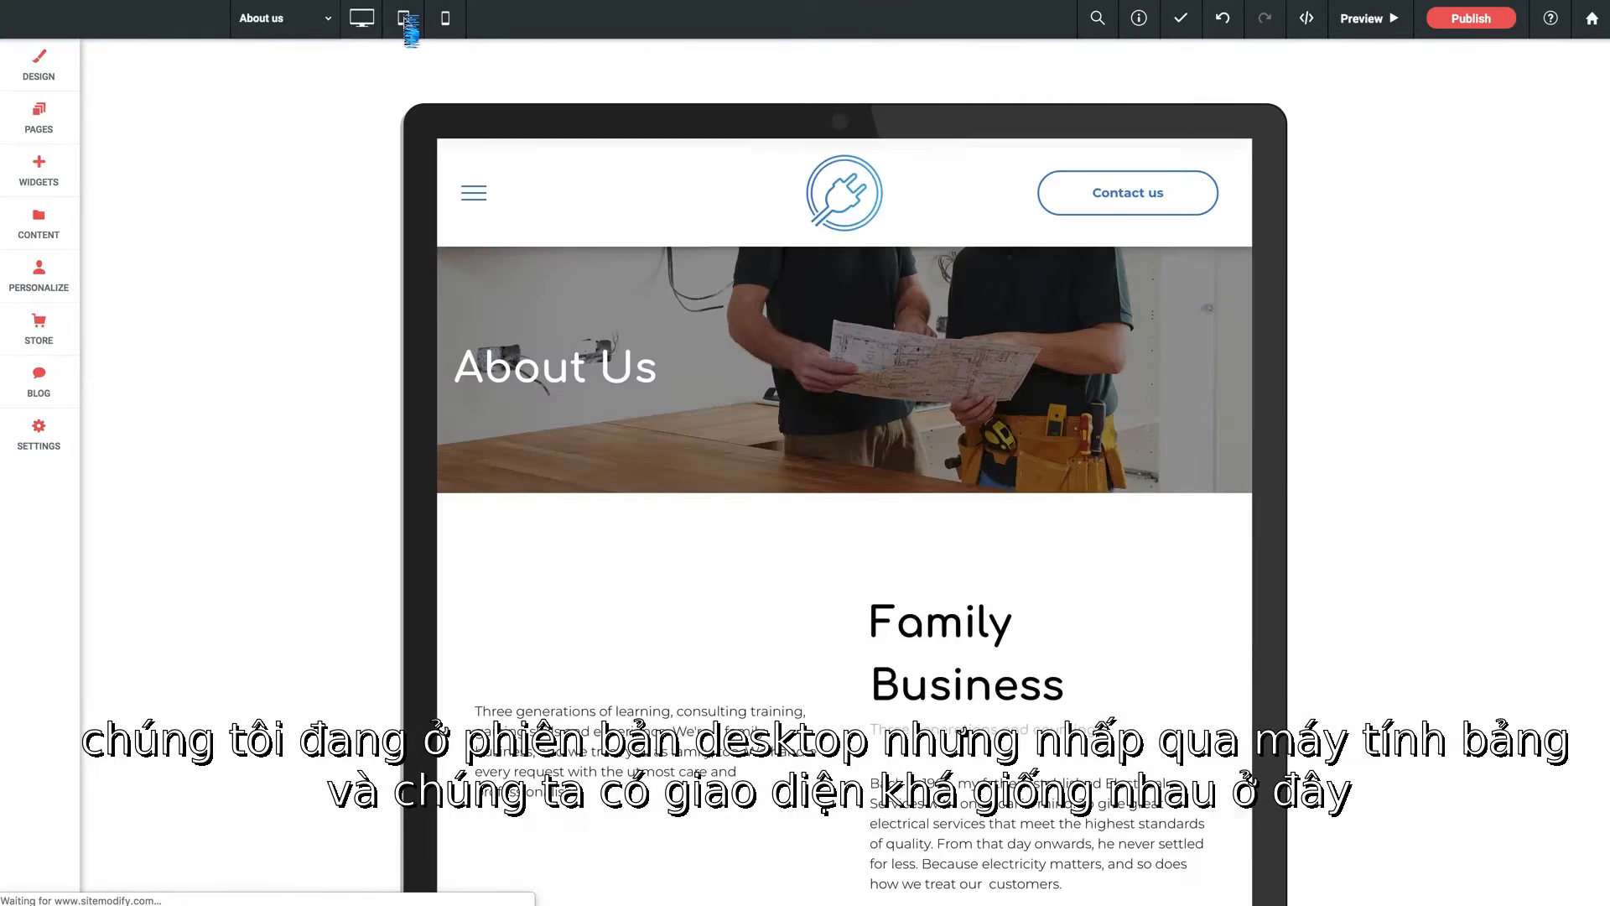
{"action": "scroll", "coordinate": [663, 541], "scroll_direction": "down", "scroll_amount": 5}
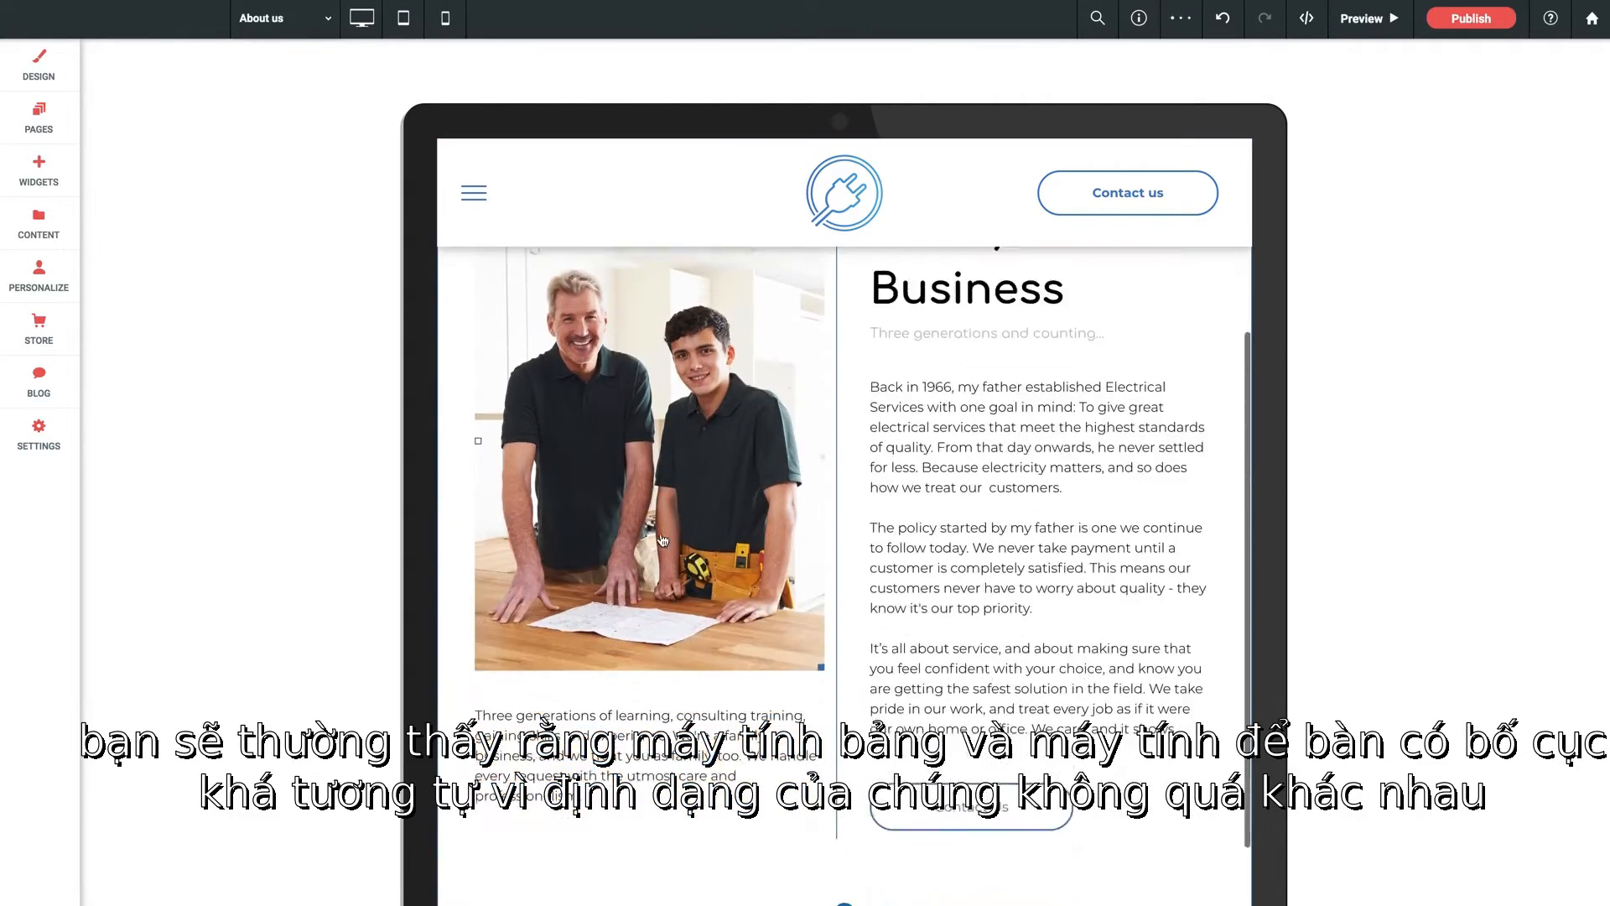
{"action": "scroll", "coordinate": [663, 539], "scroll_direction": "up", "scroll_amount": 3}
{"action": "scroll", "coordinate": [663, 539], "scroll_direction": "up", "scroll_amount": 2}
{"action": "scroll", "coordinate": [663, 541], "scroll_direction": "down", "scroll_amount": 8}
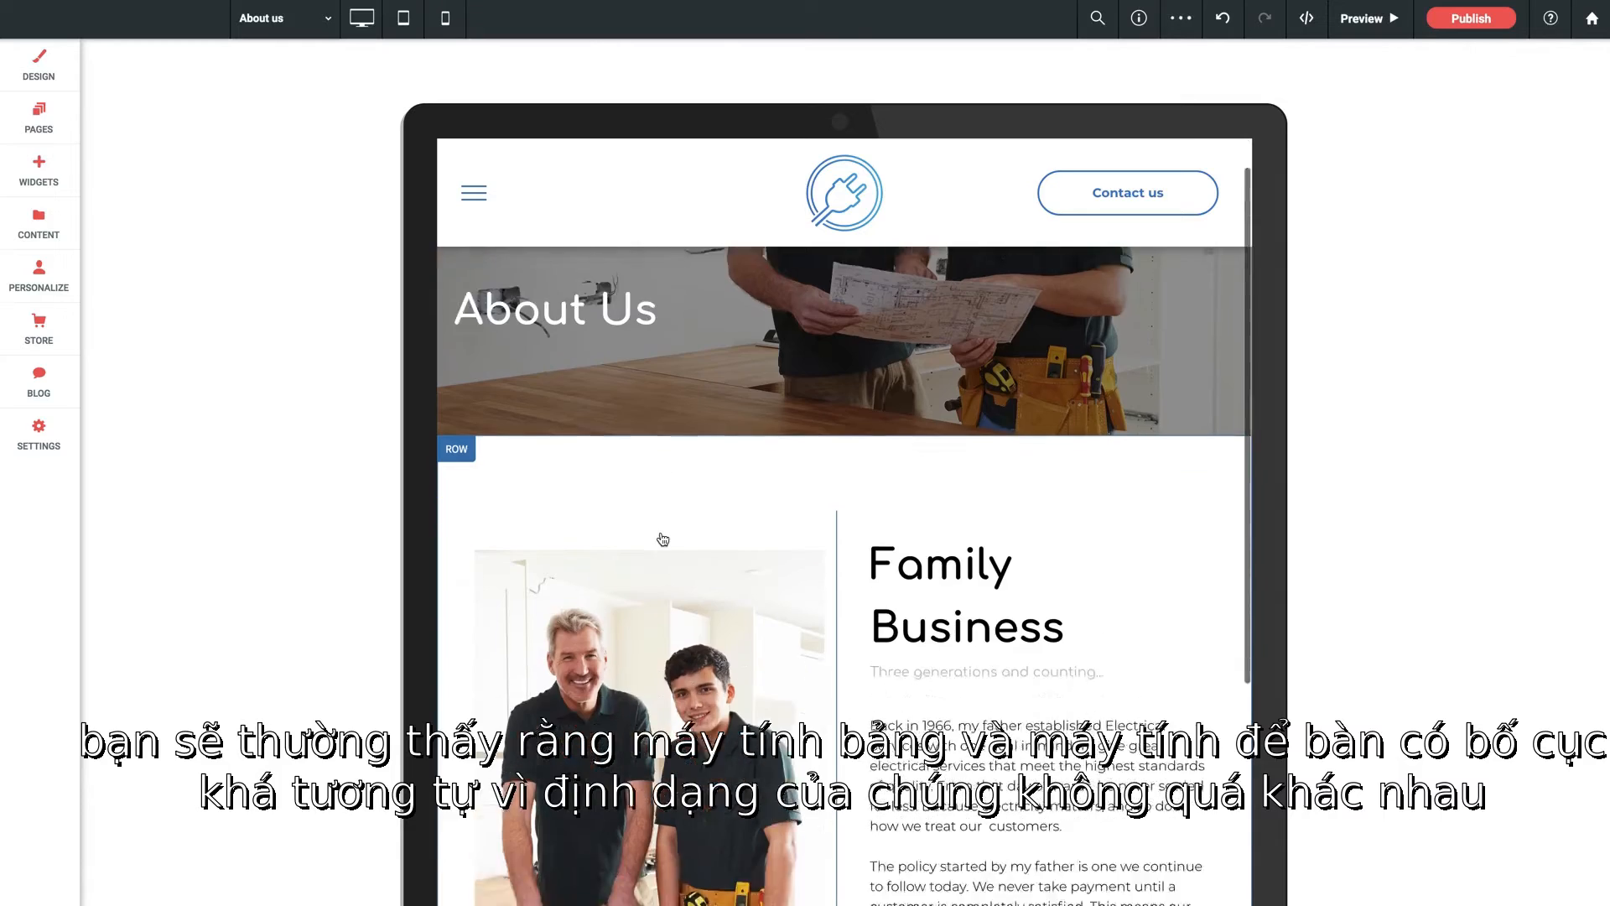
{"action": "scroll", "coordinate": [663, 541], "scroll_direction": "down", "scroll_amount": 3}
{"action": "scroll", "coordinate": [661, 543], "scroll_direction": "up", "scroll_amount": 8}
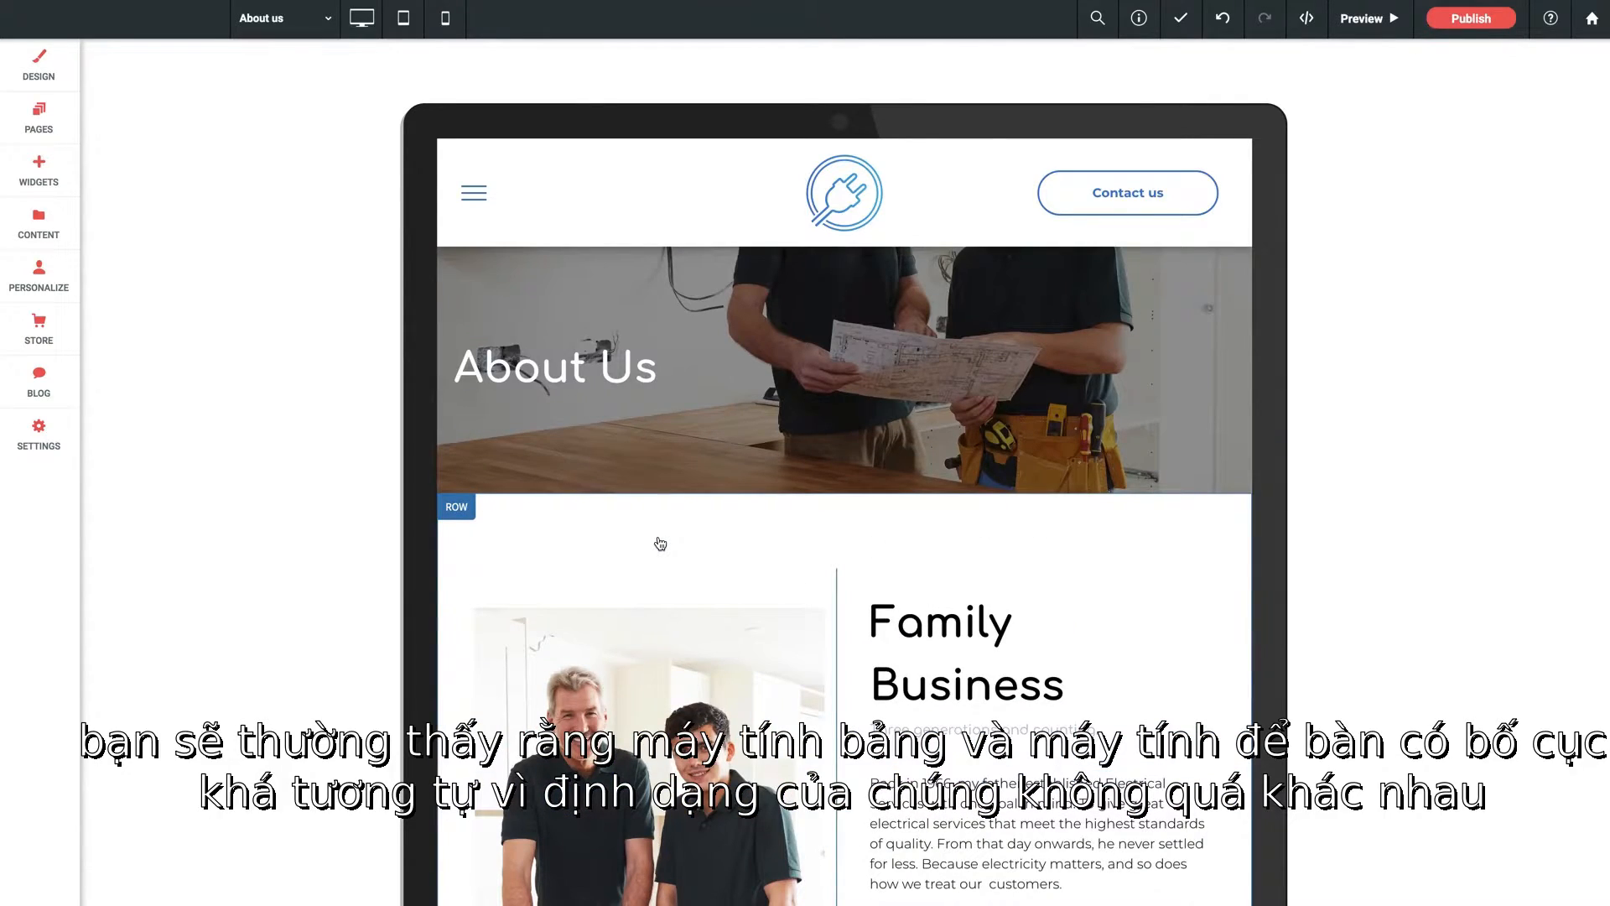
{"action": "scroll", "coordinate": [846, 554], "scroll_direction": "down", "scroll_amount": 2}
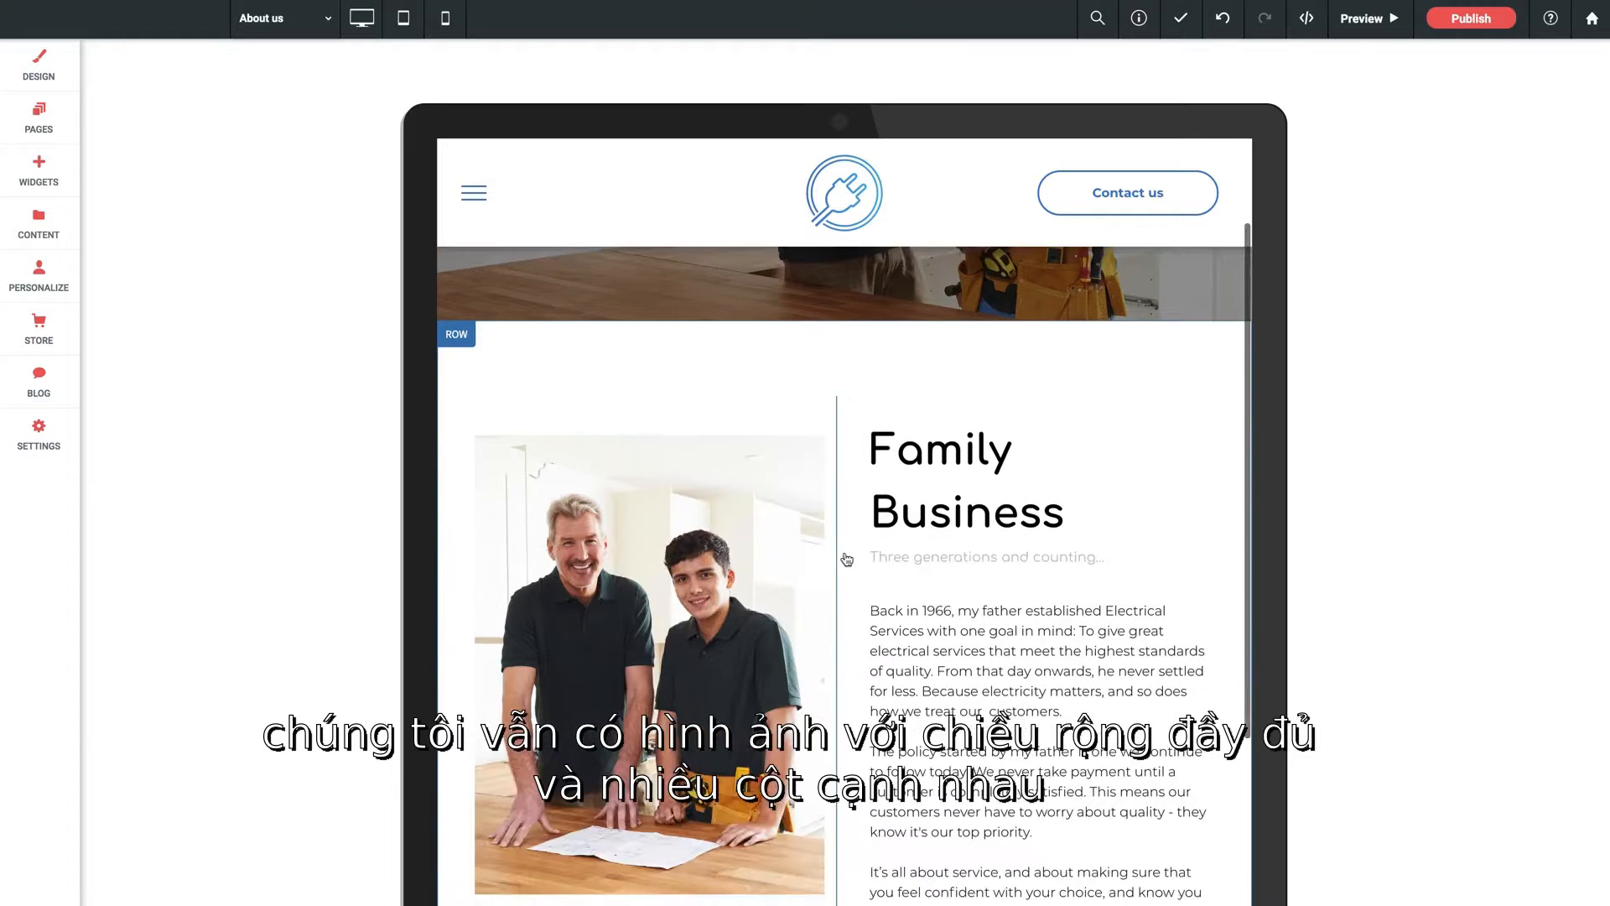
{"action": "scroll", "coordinate": [730, 563], "scroll_direction": "up", "scroll_amount": 2}
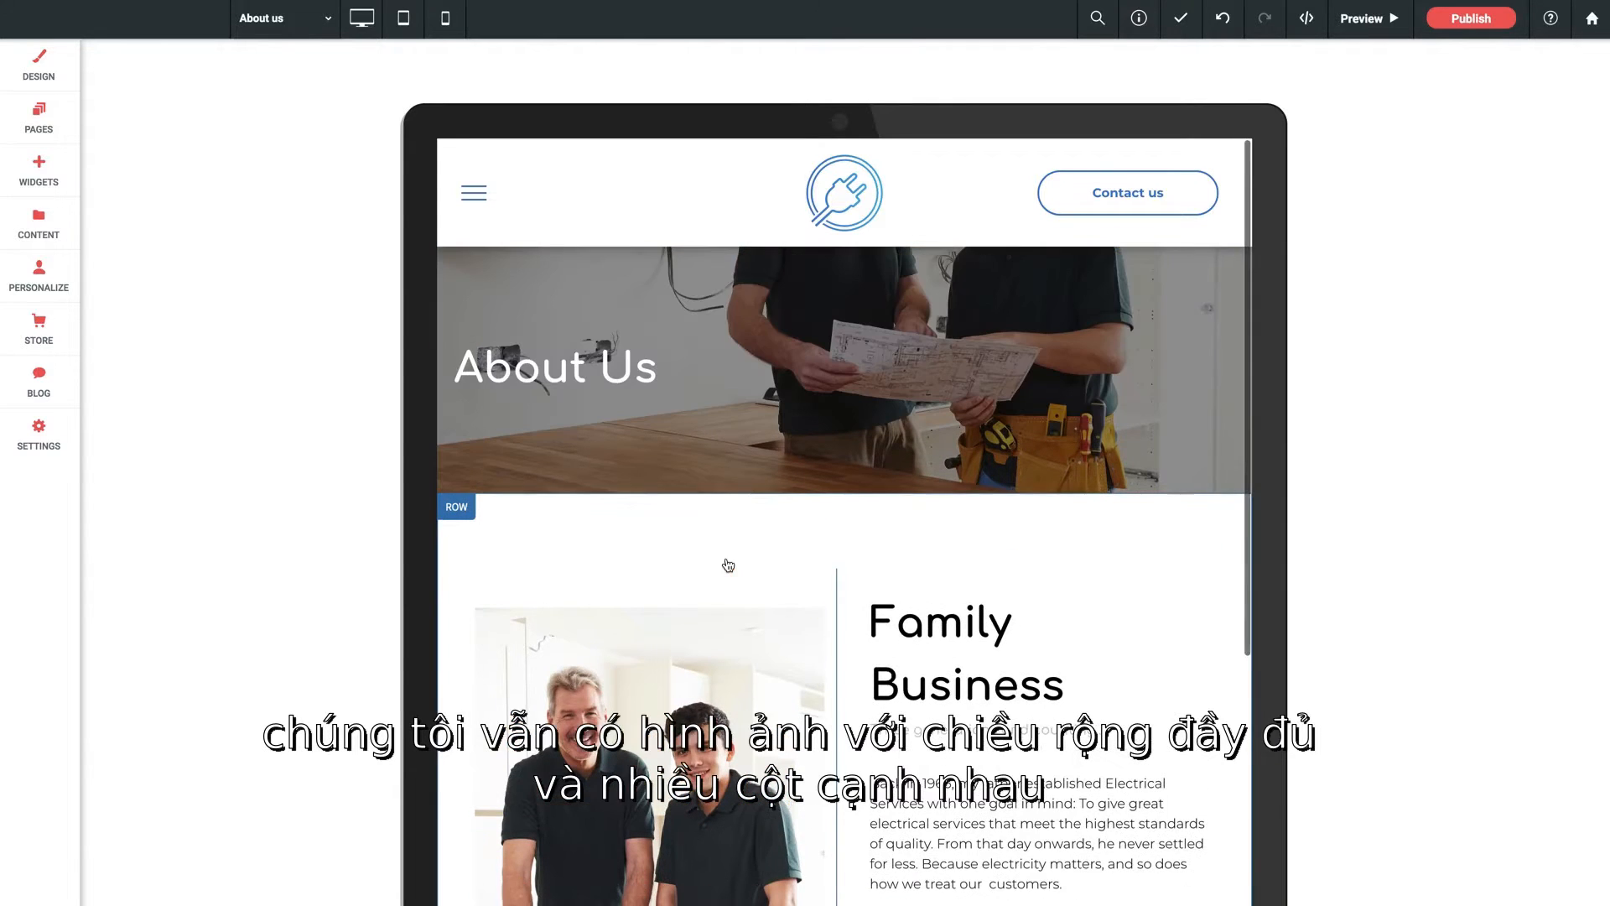
Step: Examine the mobile version of the About us page, checking how the Family Business text, button and photo are arranged
{"action": "left_click", "coordinate": [445, 18]}
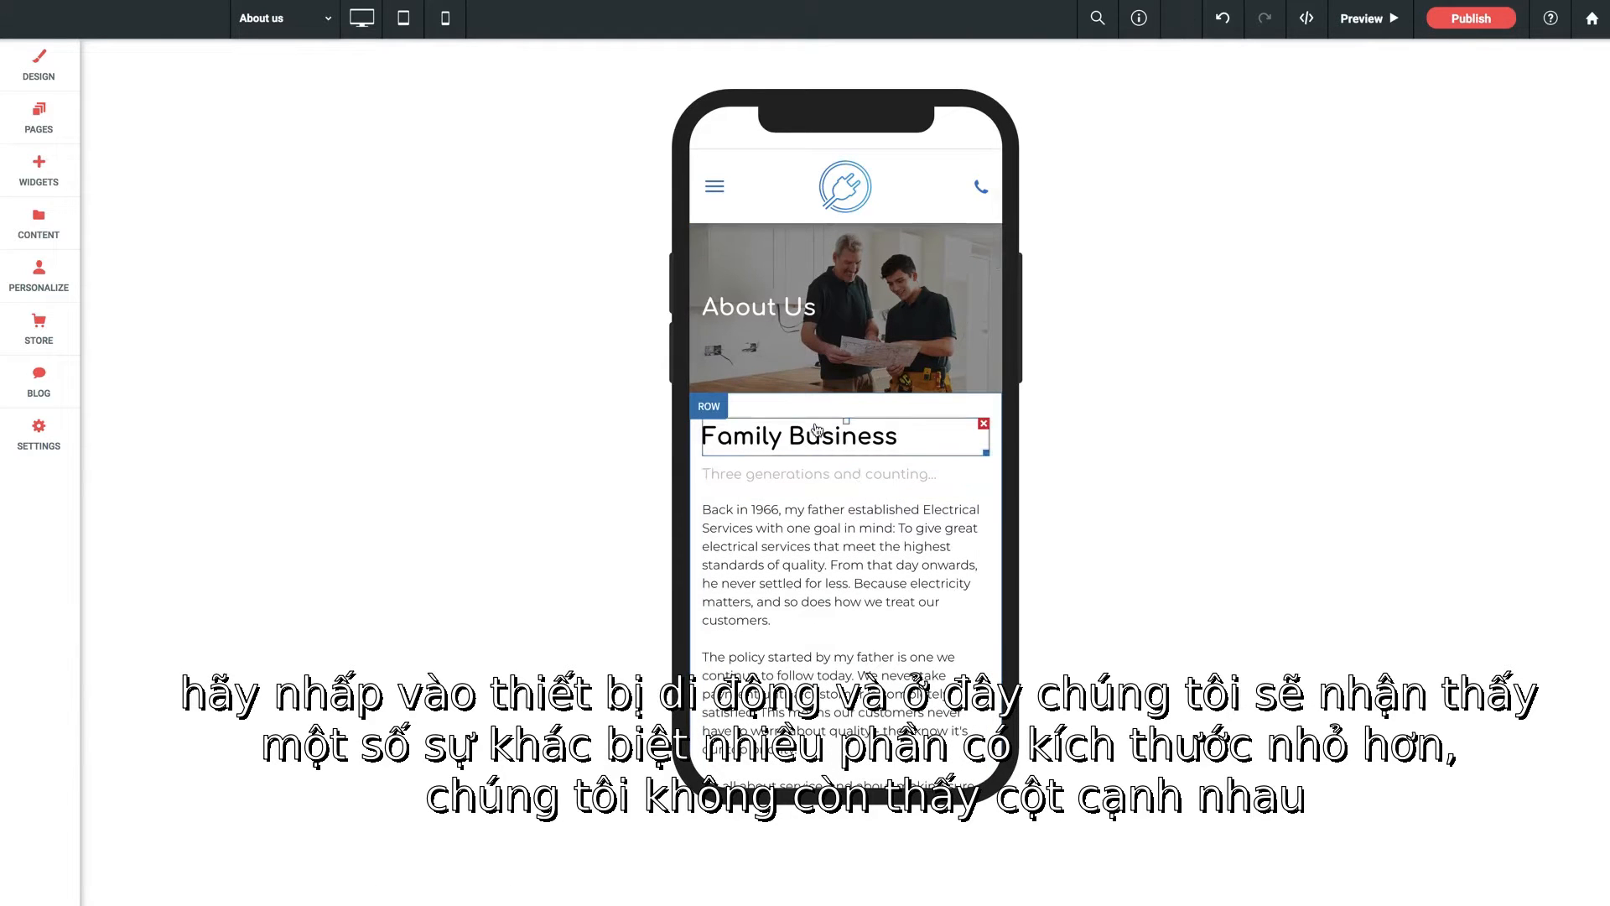
{"action": "scroll", "coordinate": [816, 430], "scroll_direction": "down", "scroll_amount": 1}
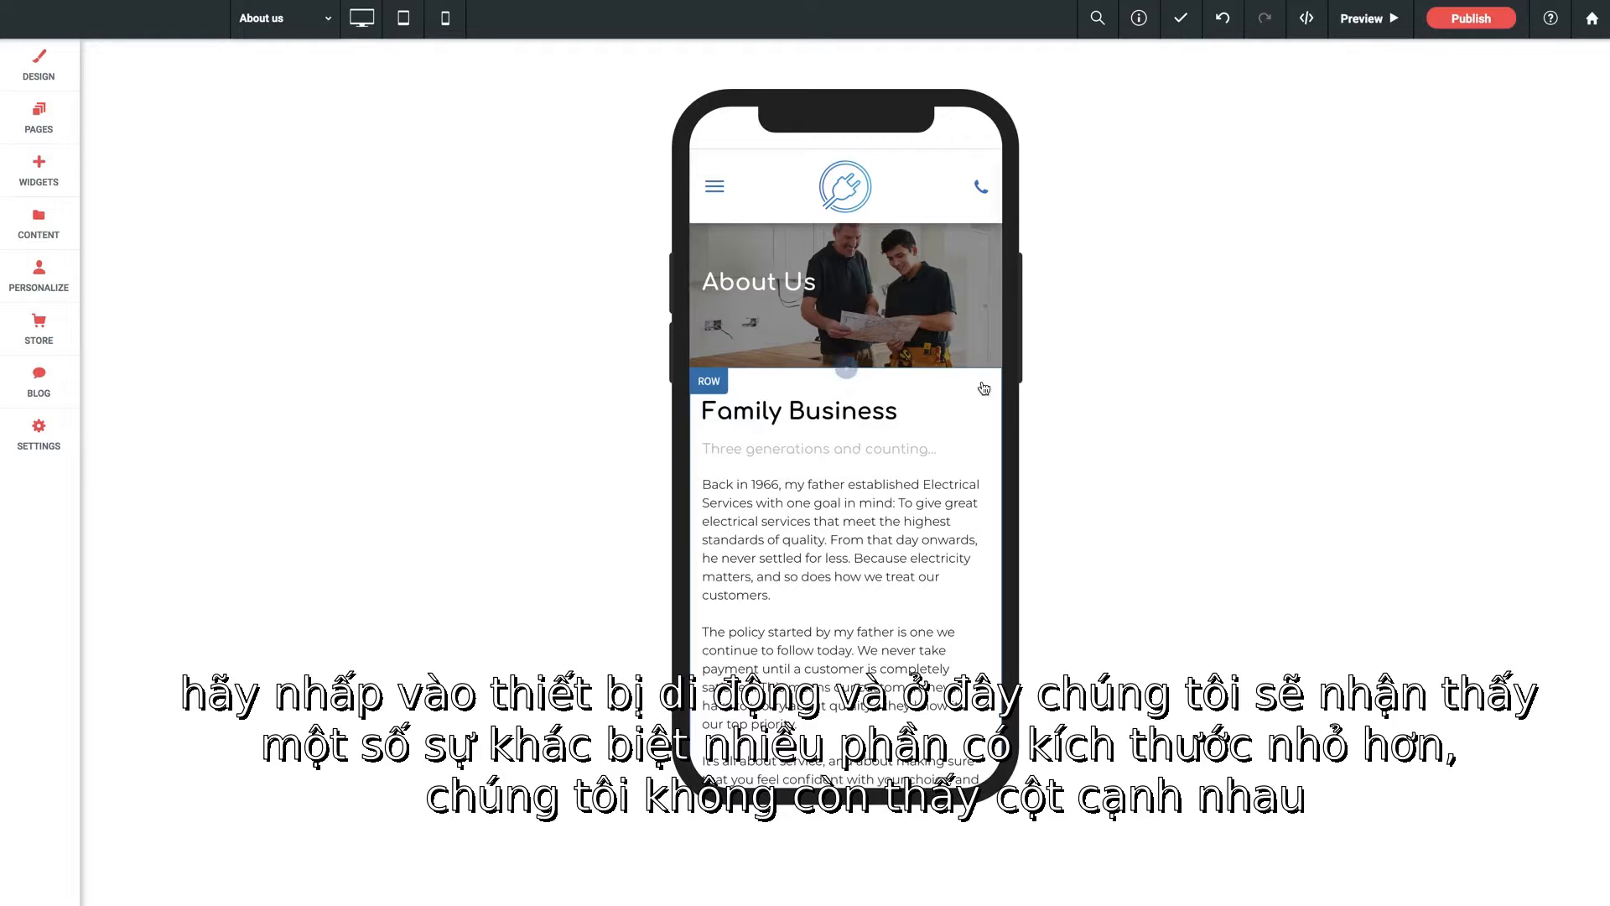
{"action": "scroll", "coordinate": [815, 440], "scroll_direction": "down", "scroll_amount": 10}
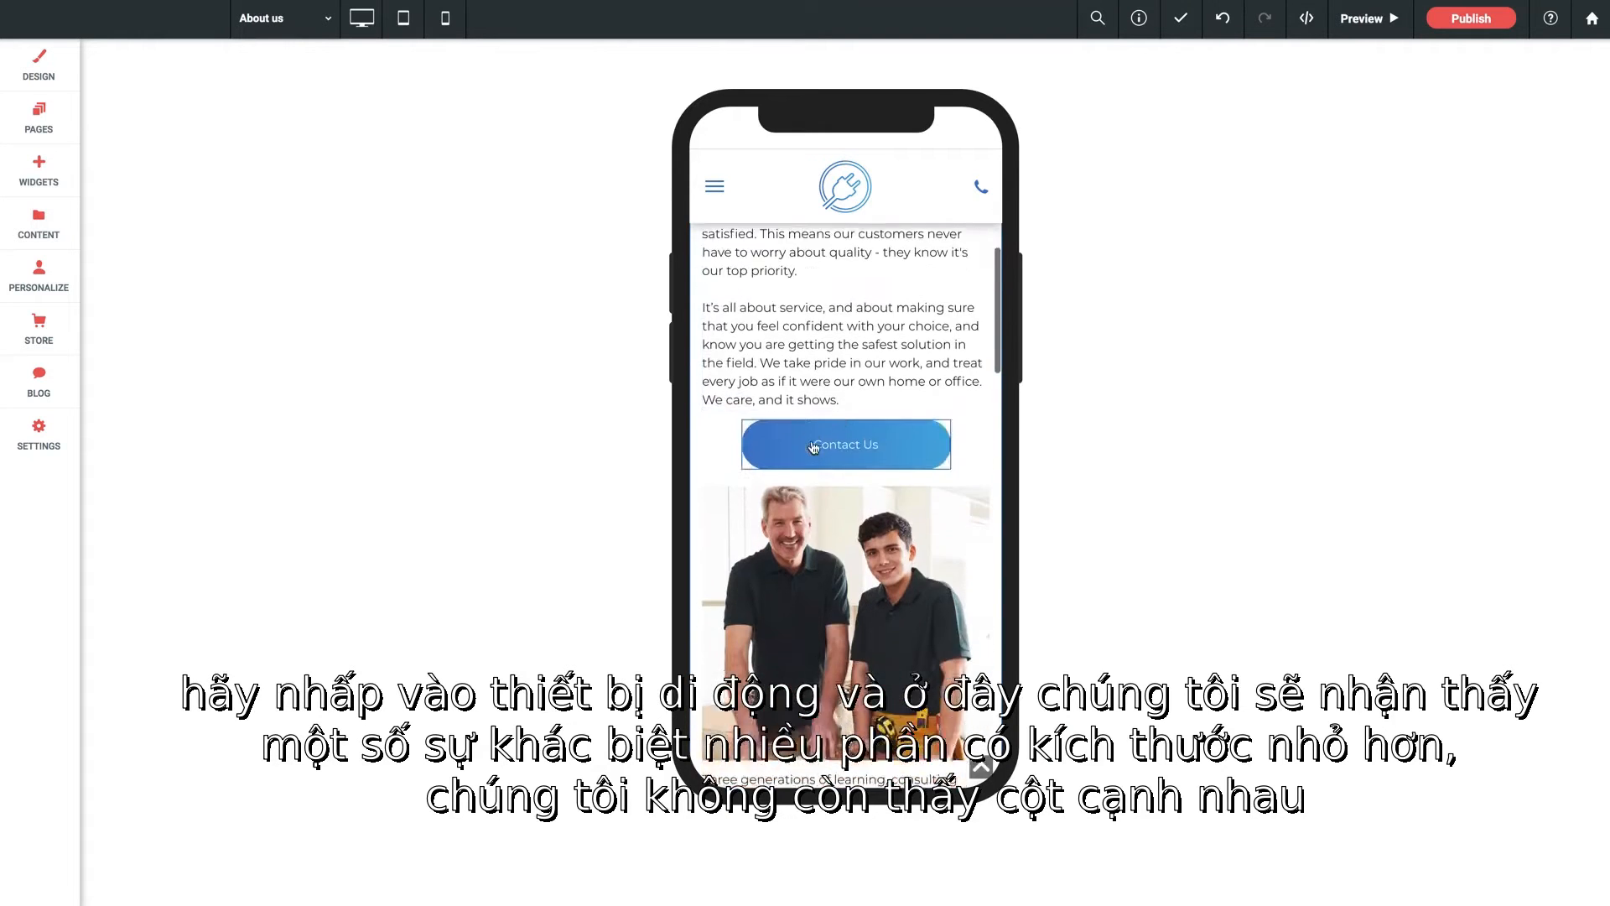
{"action": "scroll", "coordinate": [813, 447], "scroll_direction": "down", "scroll_amount": 2}
{"action": "scroll", "coordinate": [813, 447], "scroll_direction": "up", "scroll_amount": 3}
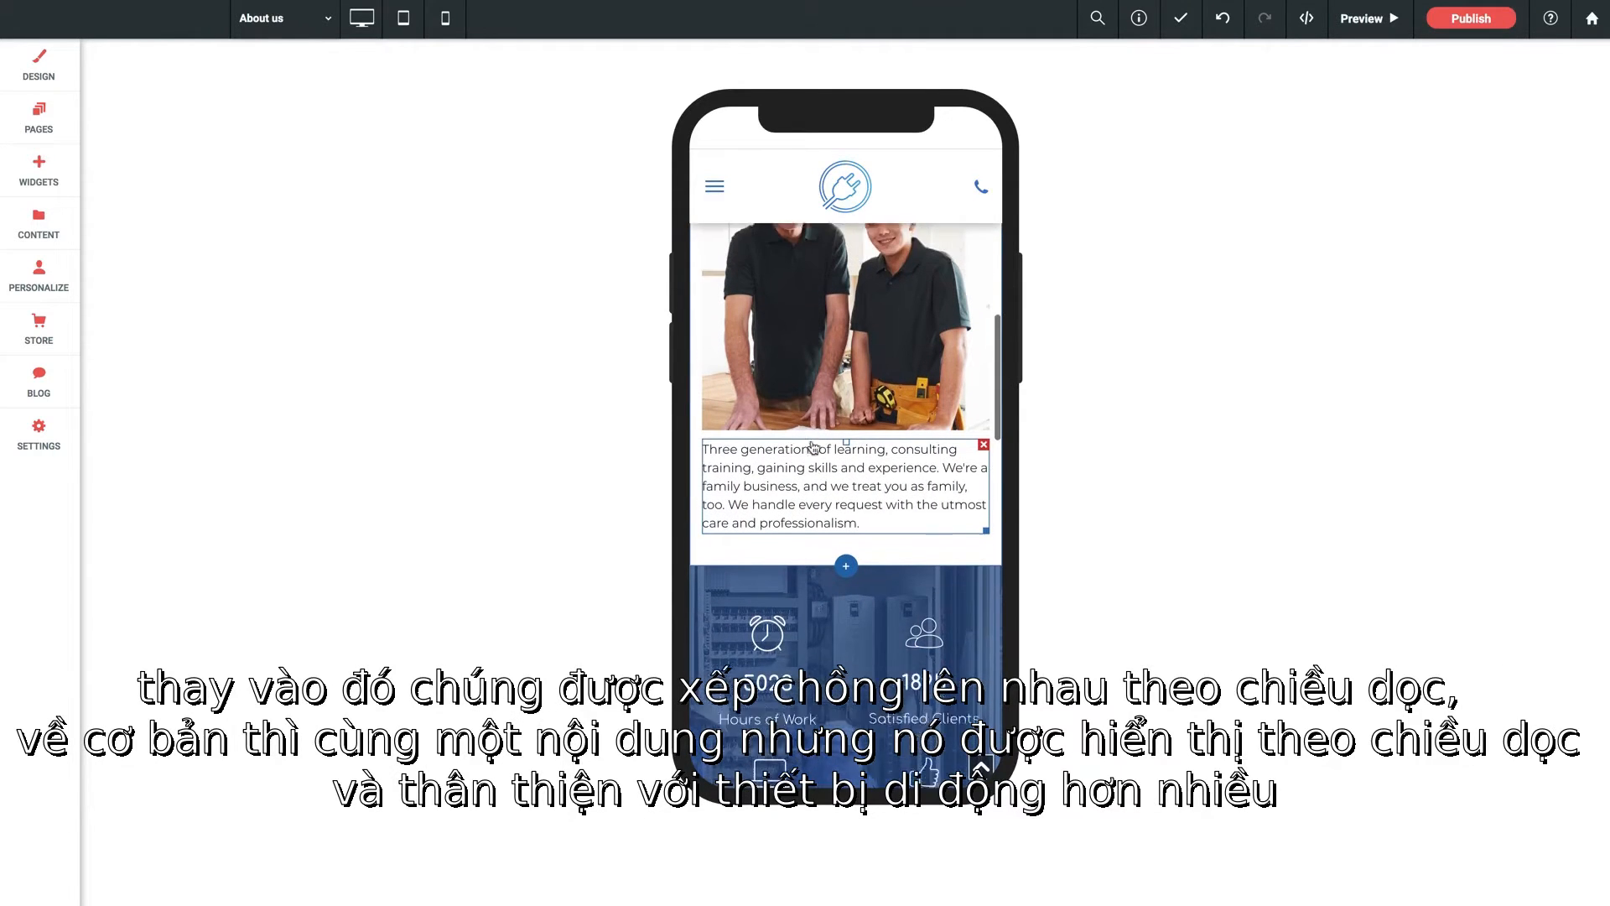
{"action": "scroll", "coordinate": [814, 447], "scroll_direction": "up", "scroll_amount": 10}
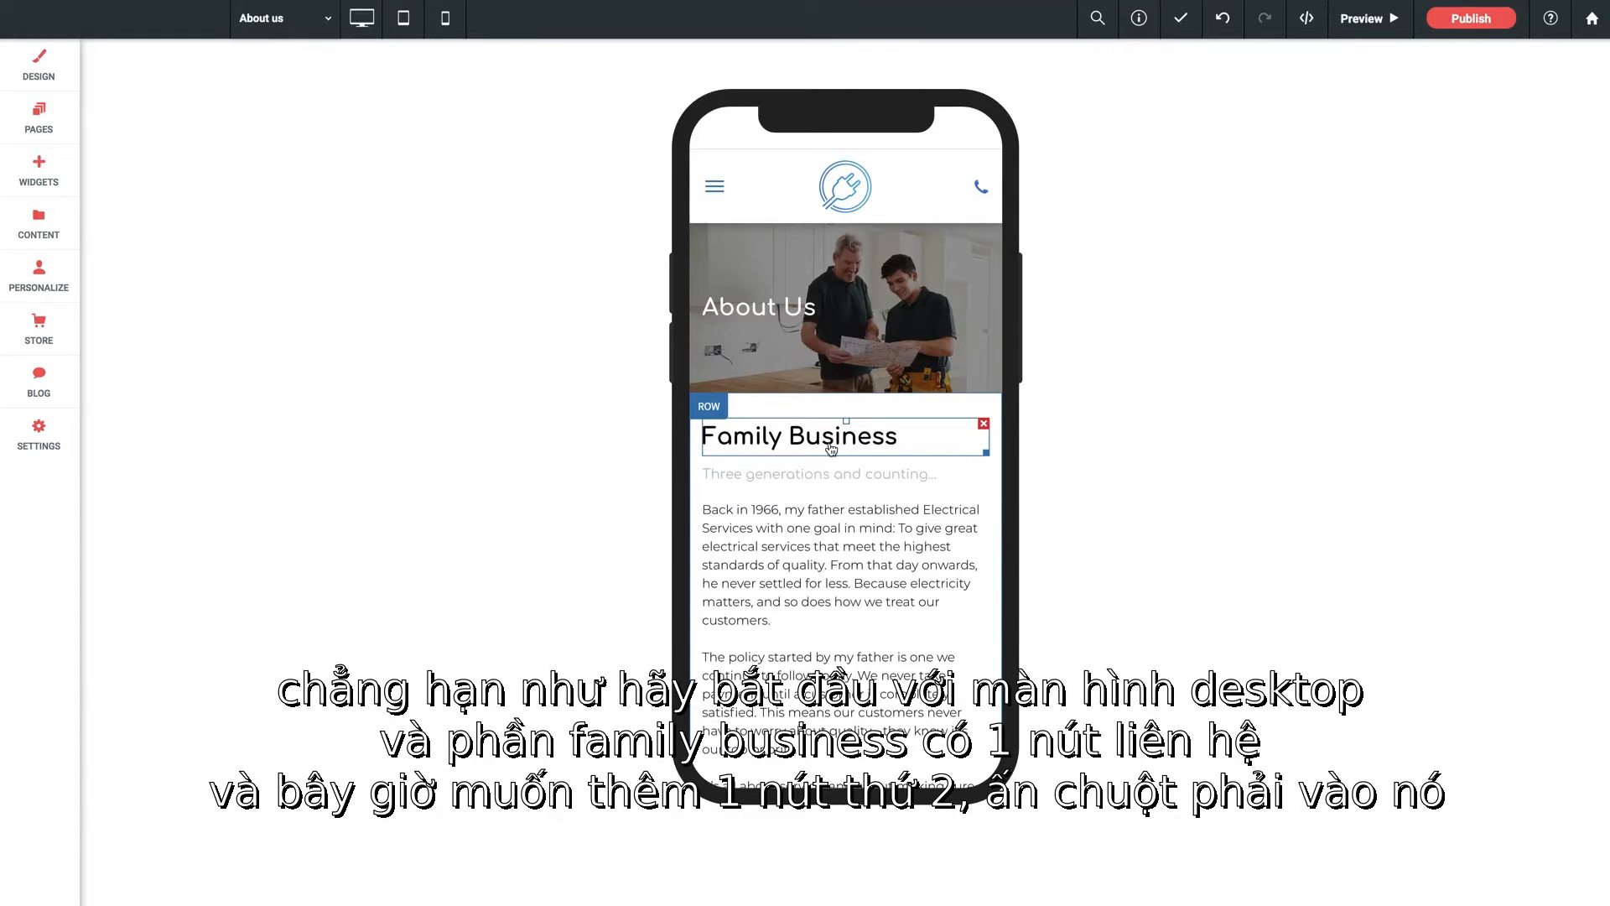
Step: In the desktop version, duplicate the Contact Us button in the Family Business section and left-align the copy
{"action": "left_click", "coordinate": [358, 36]}
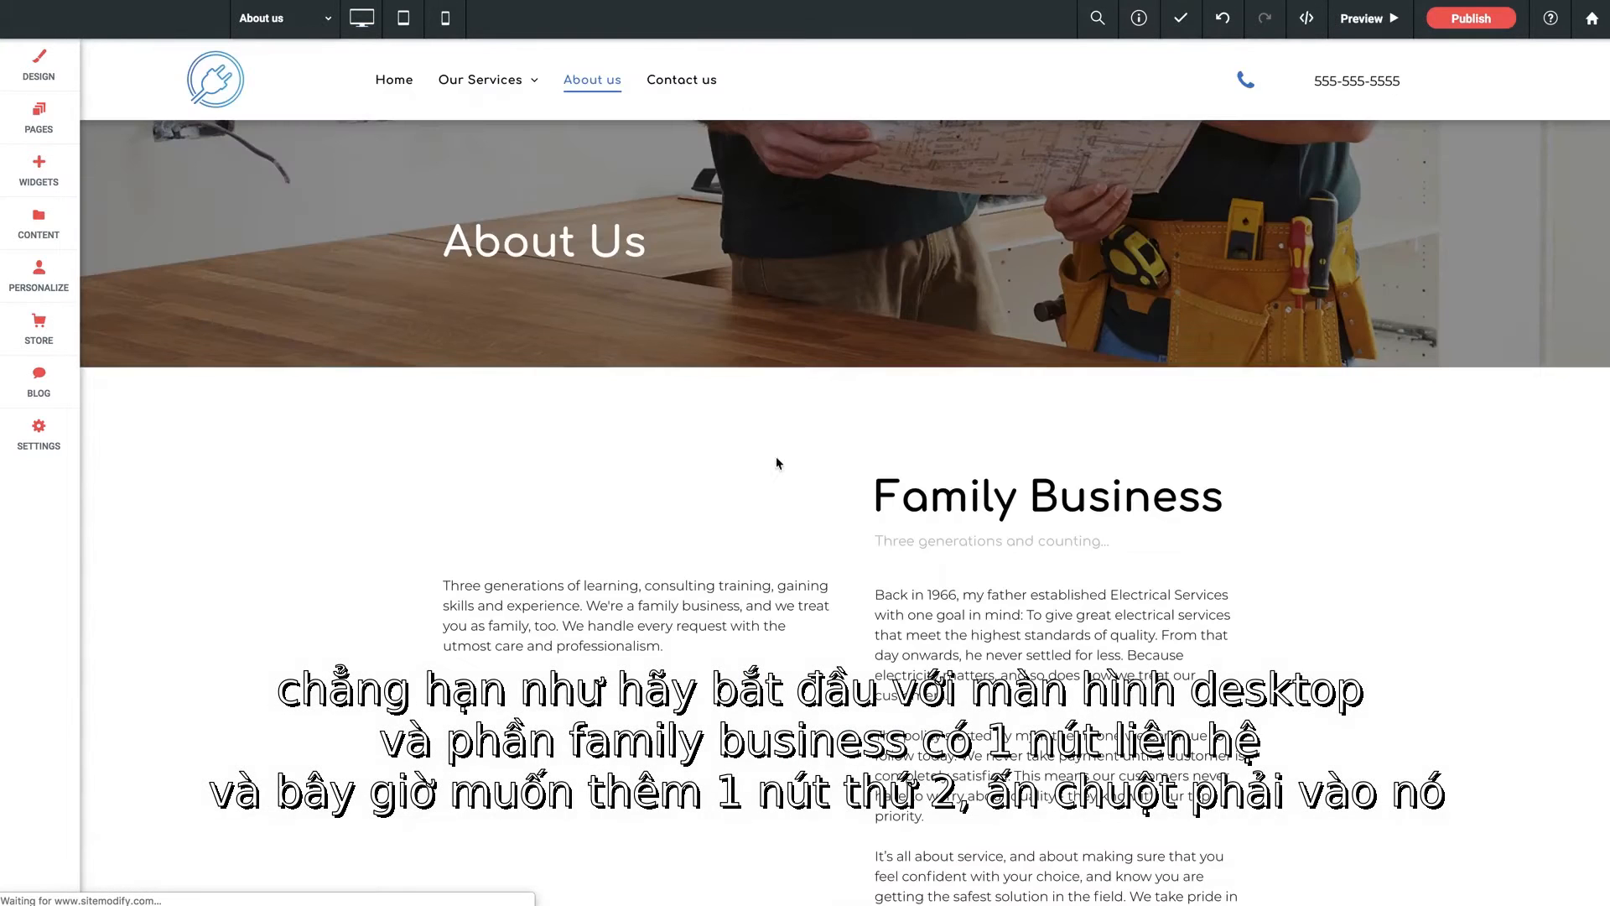
{"action": "scroll", "coordinate": [709, 504], "scroll_direction": "down", "scroll_amount": 3}
{"action": "scroll", "coordinate": [710, 503], "scroll_direction": "down", "scroll_amount": 3}
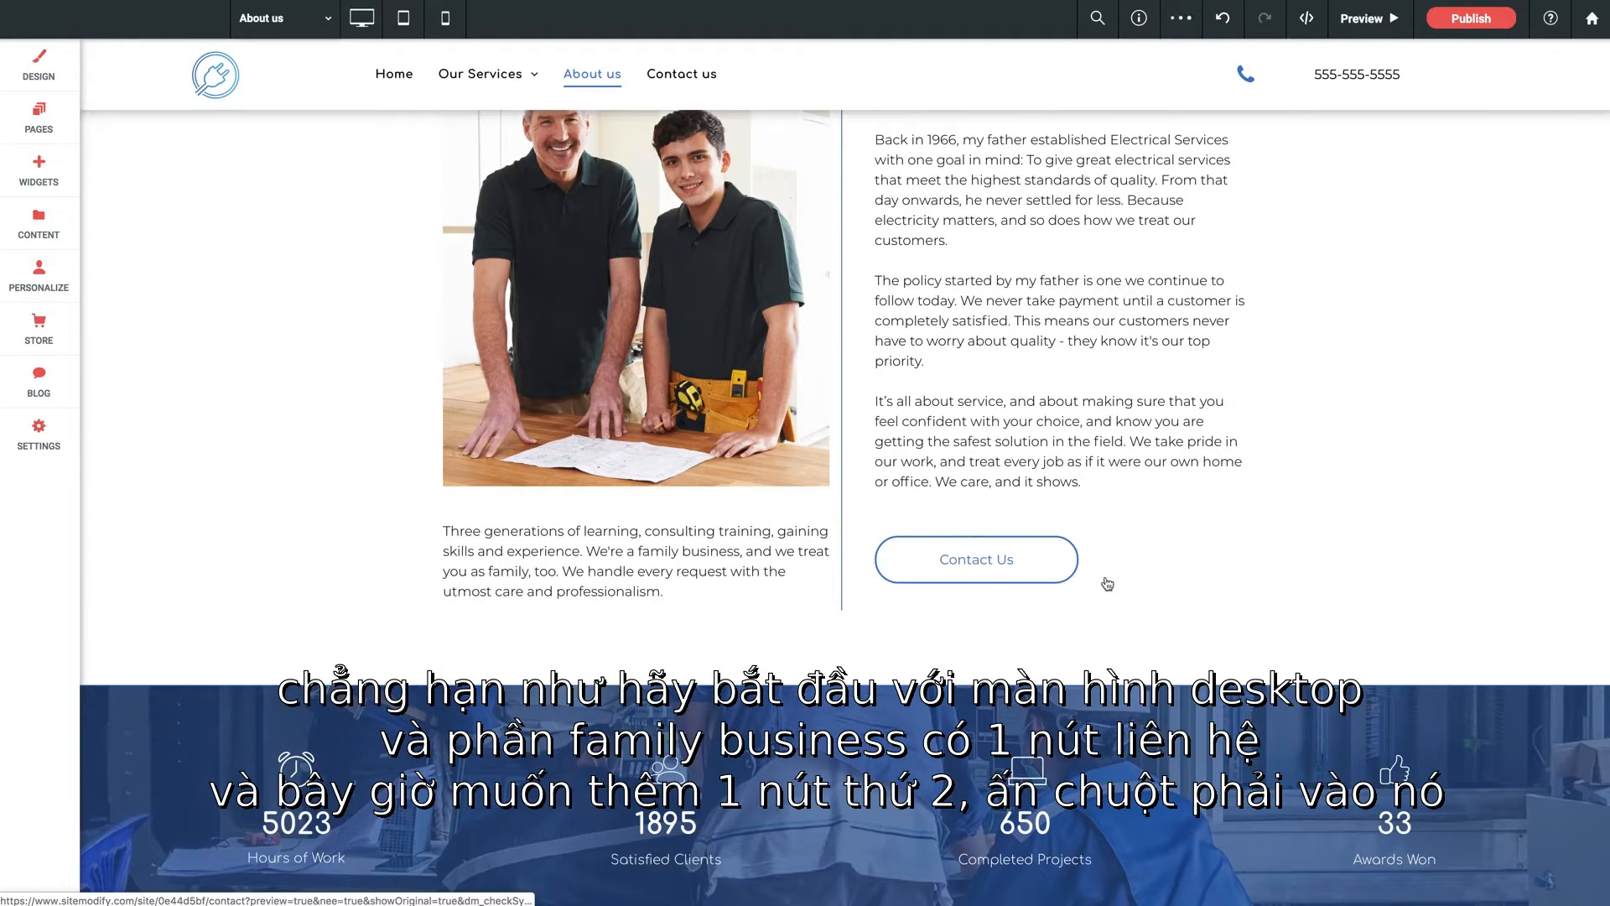
{"action": "right_click", "coordinate": [1025, 562]}
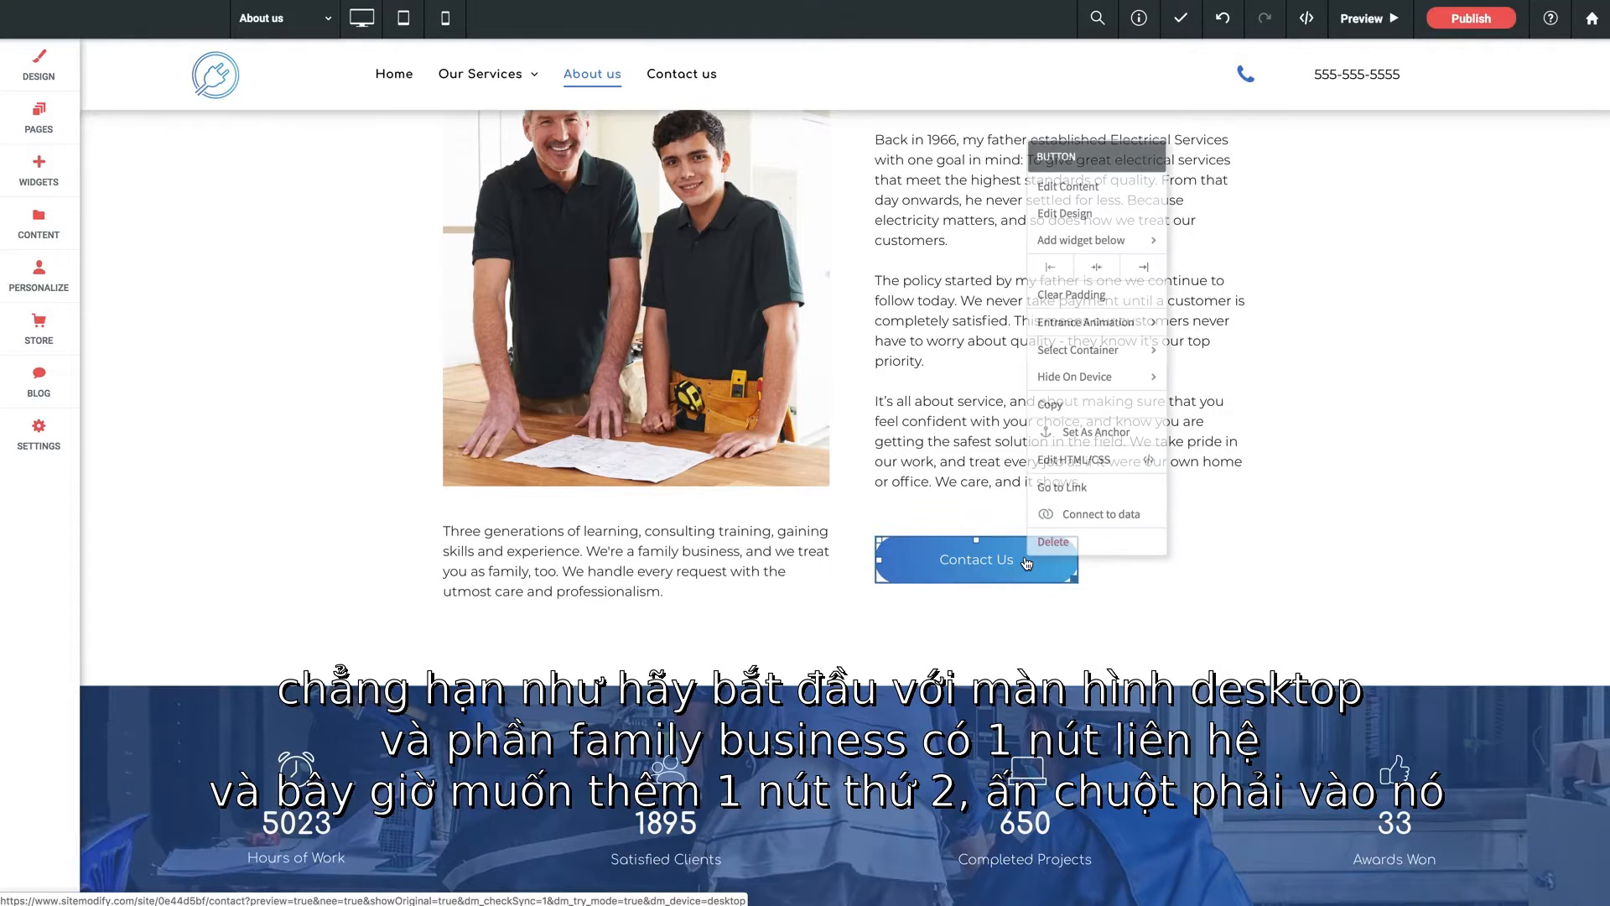
{"action": "left_click", "coordinate": [1050, 406]}
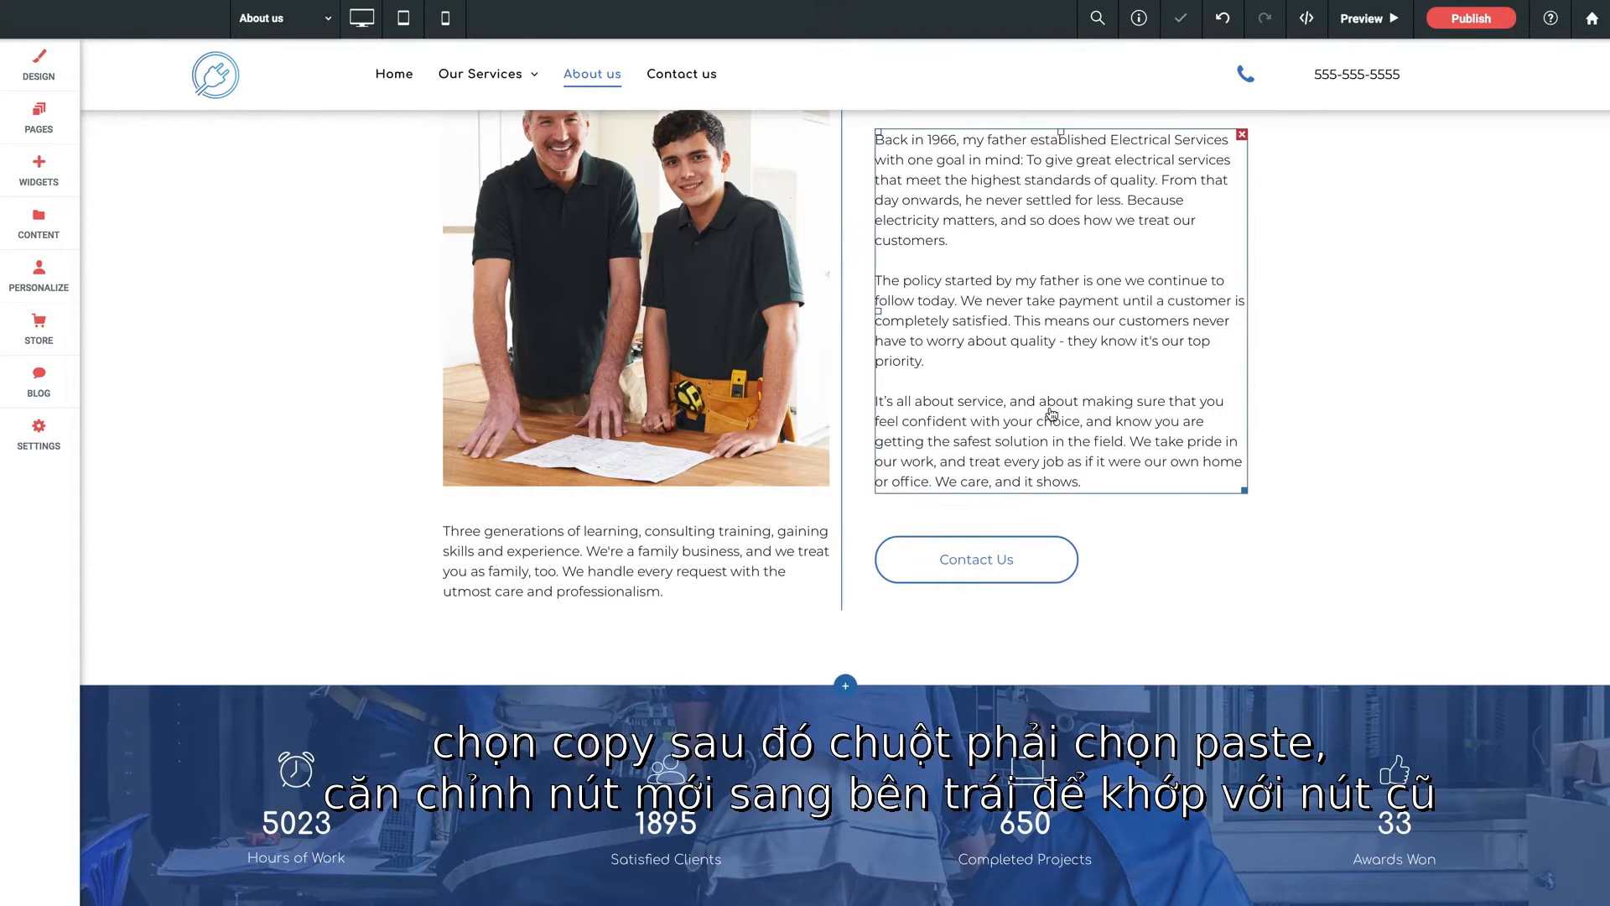
{"action": "right_click", "coordinate": [912, 570]}
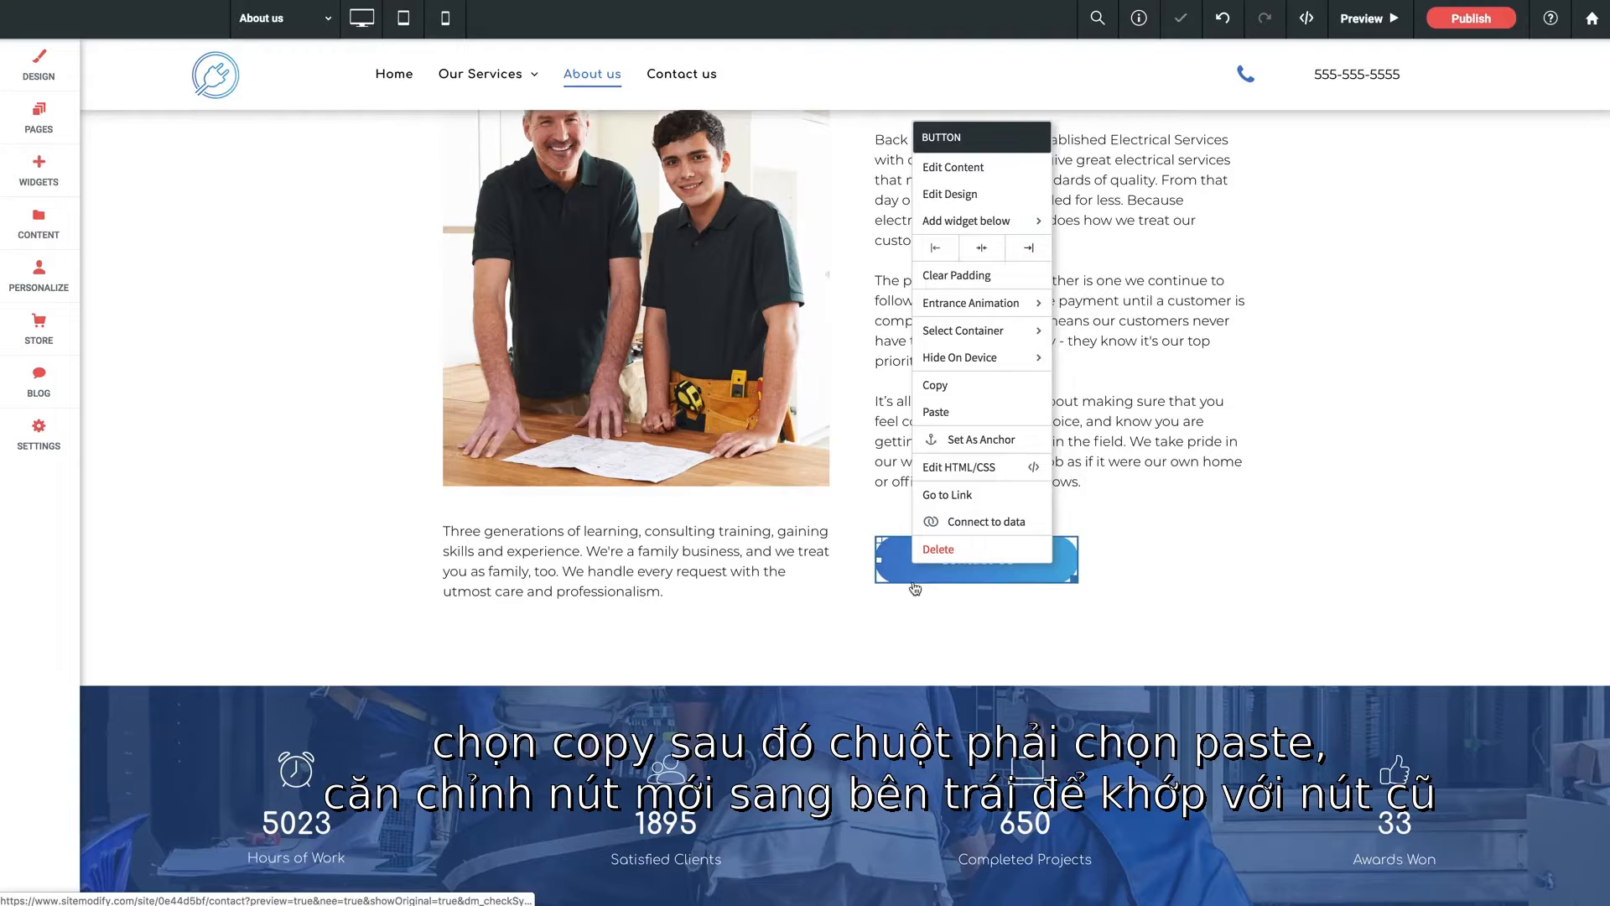
{"action": "left_click", "coordinate": [944, 408]}
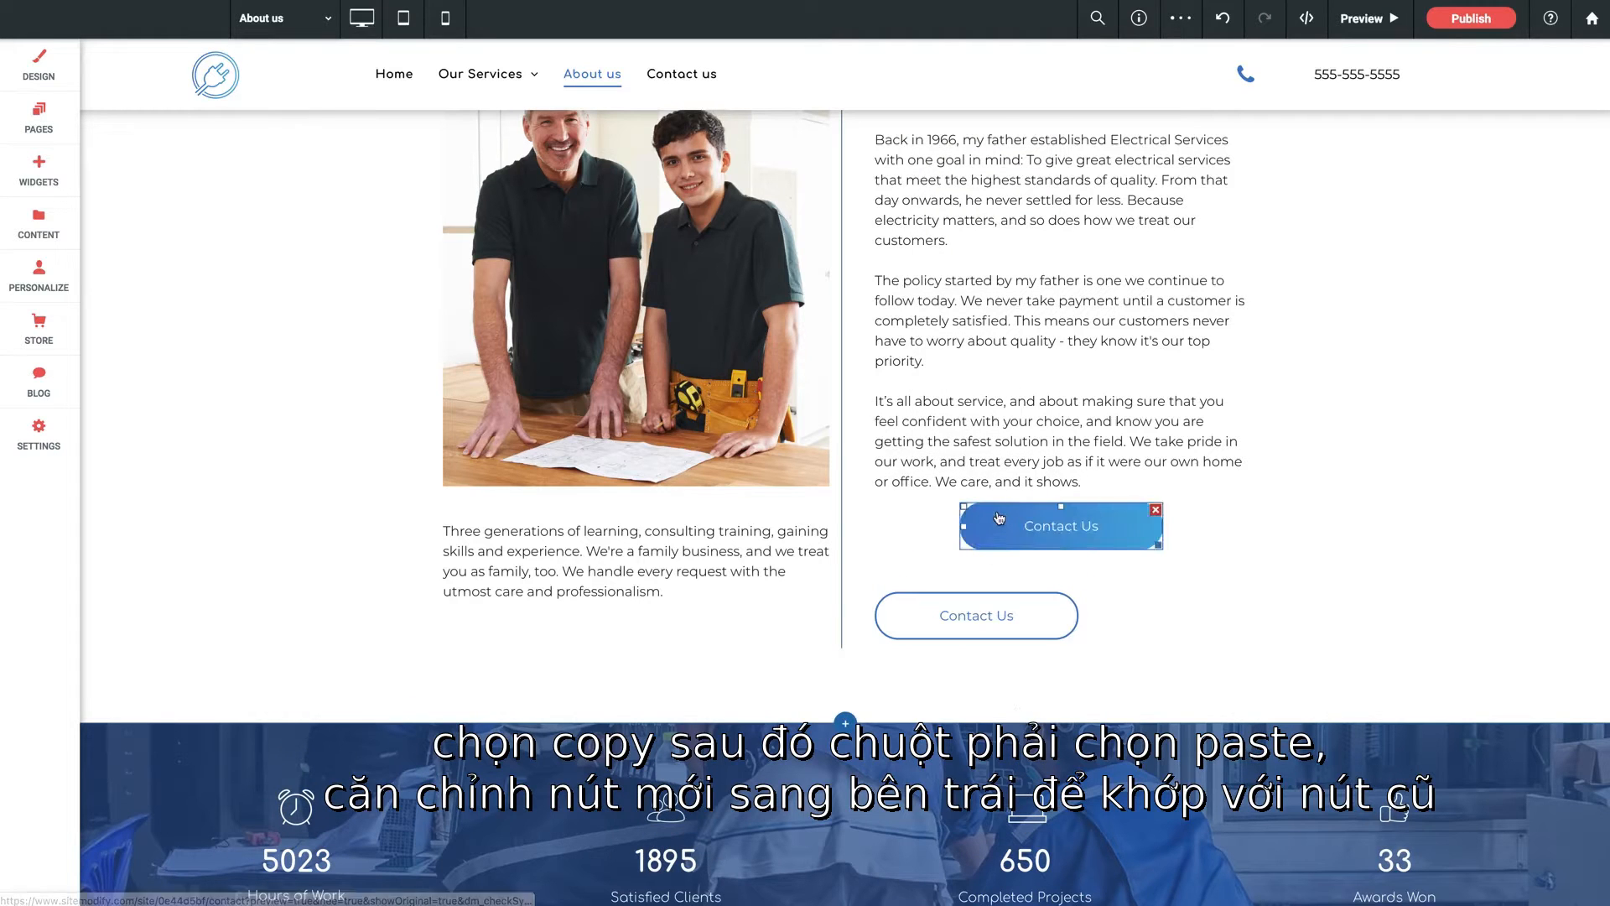
{"action": "right_click", "coordinate": [998, 523]}
{"action": "left_click", "coordinate": [1020, 198]}
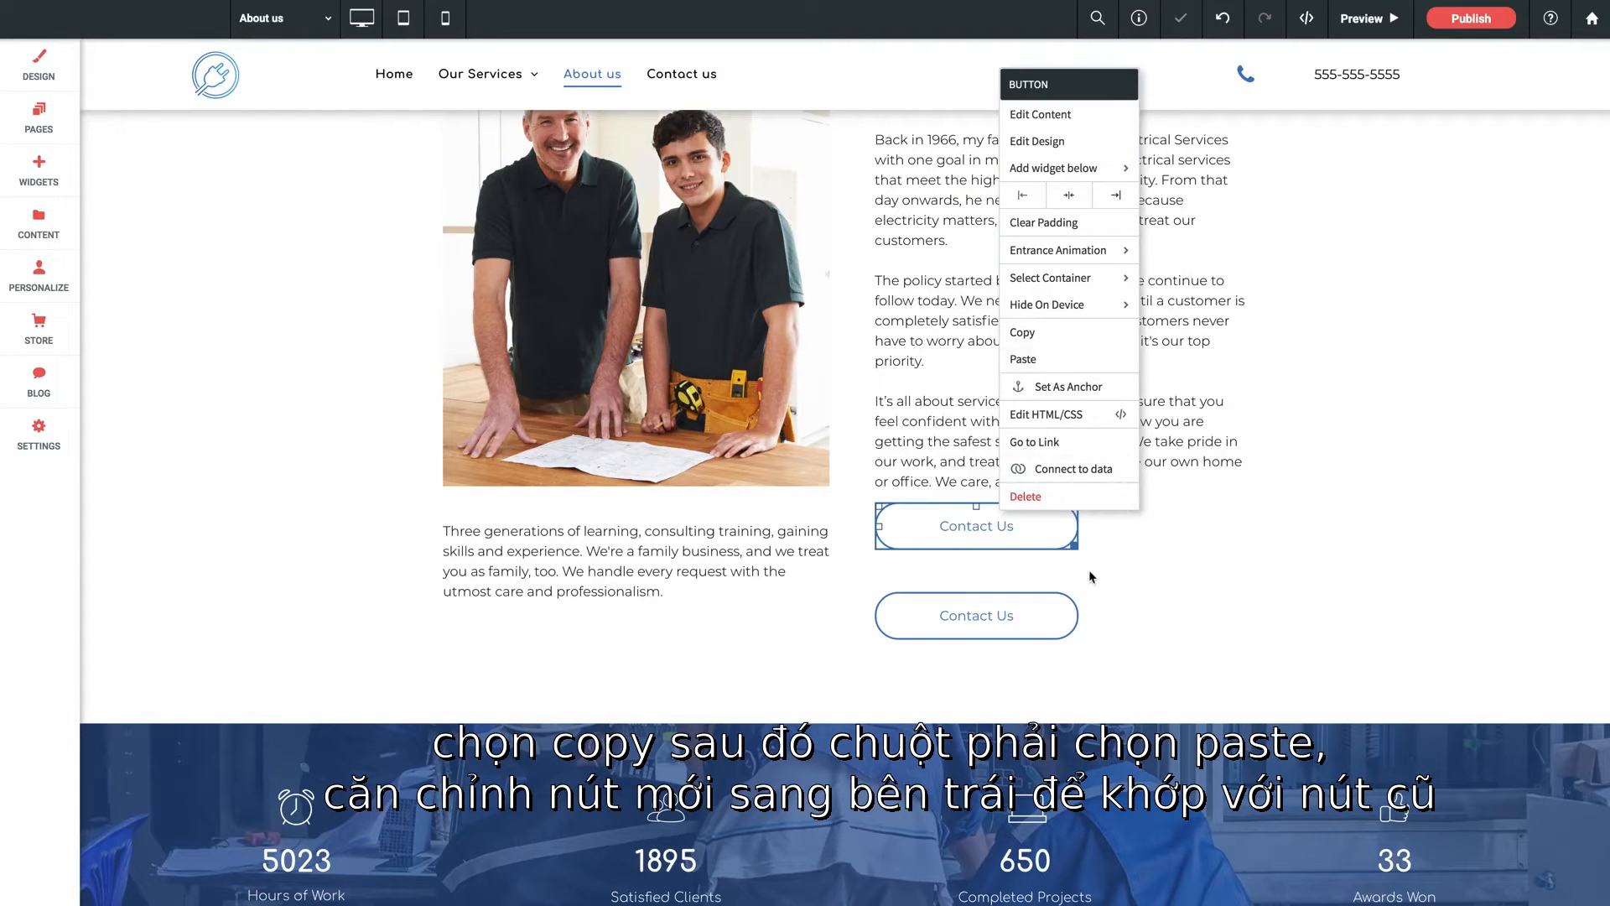
Step: Change the text on the upper, duplicated Contact Us button to "Read More"
{"action": "left_click", "coordinate": [923, 543]}
{"action": "left_click", "coordinate": [923, 543]}
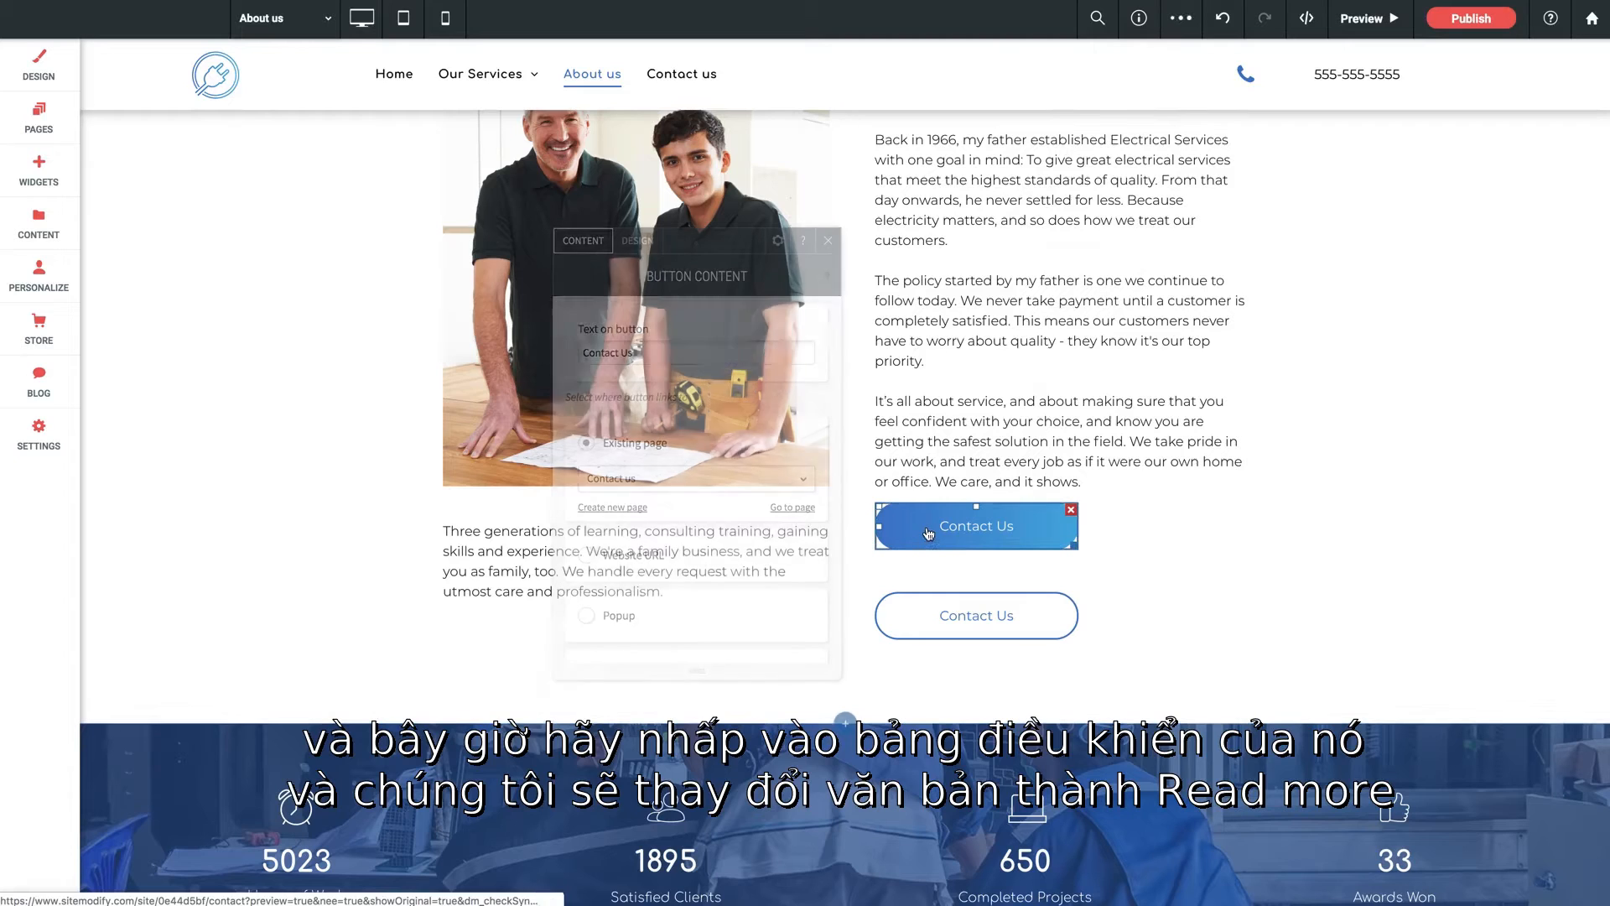
{"action": "type", "text": "Read More"}
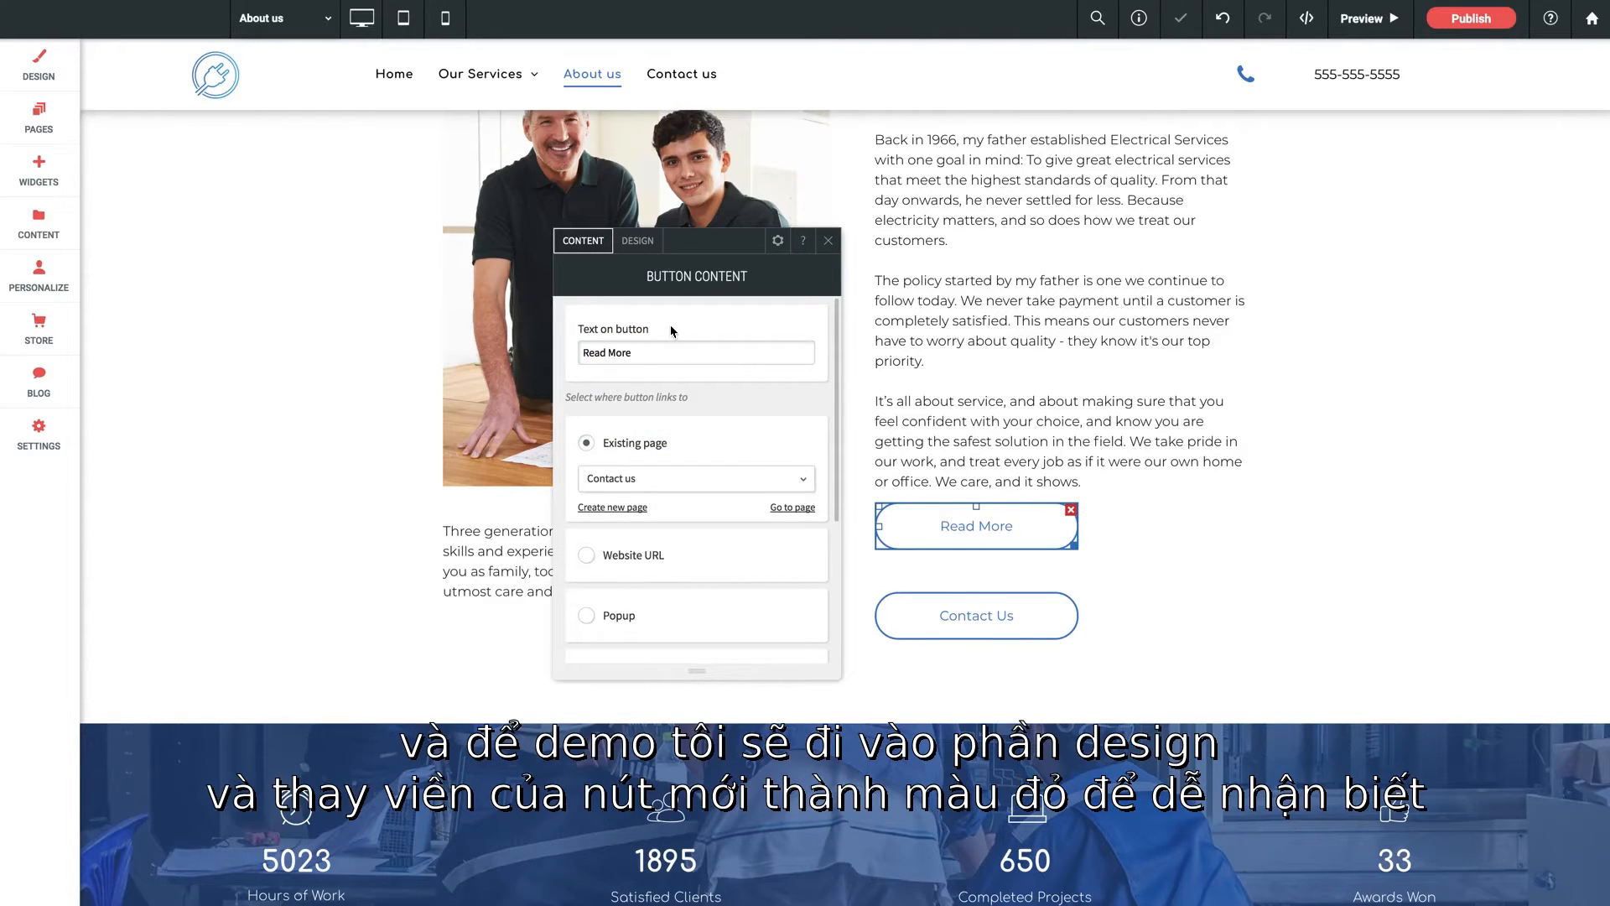
Step: Change the Read More button's border color to bright red in its button style design
{"action": "left_click", "coordinate": [651, 252]}
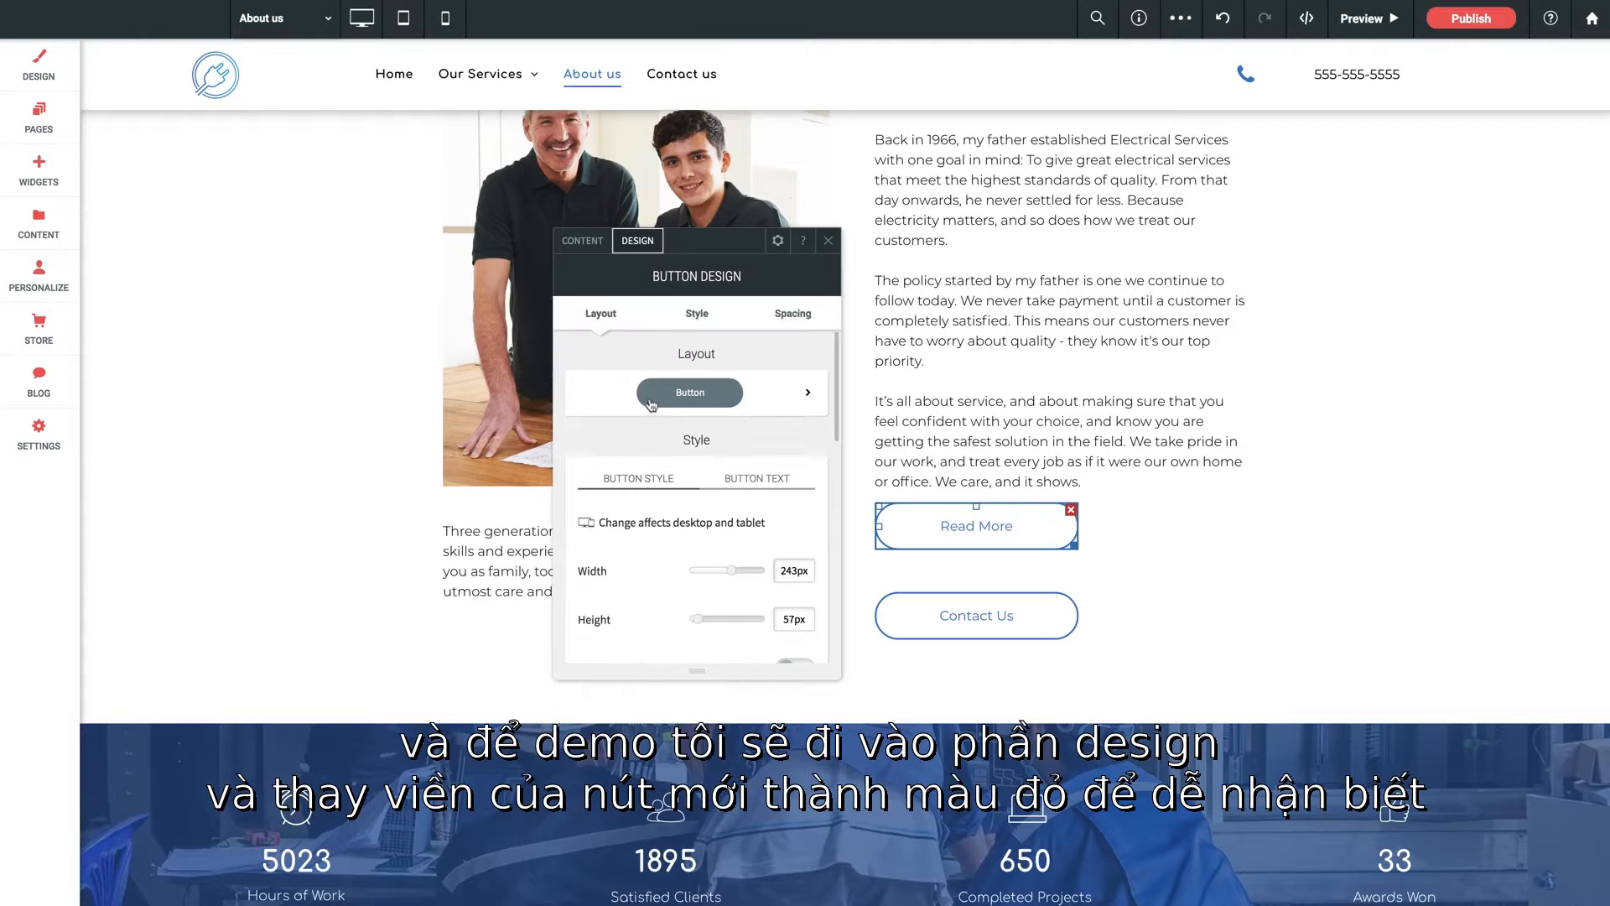
{"action": "scroll", "coordinate": [655, 438], "scroll_direction": "down", "scroll_amount": 5}
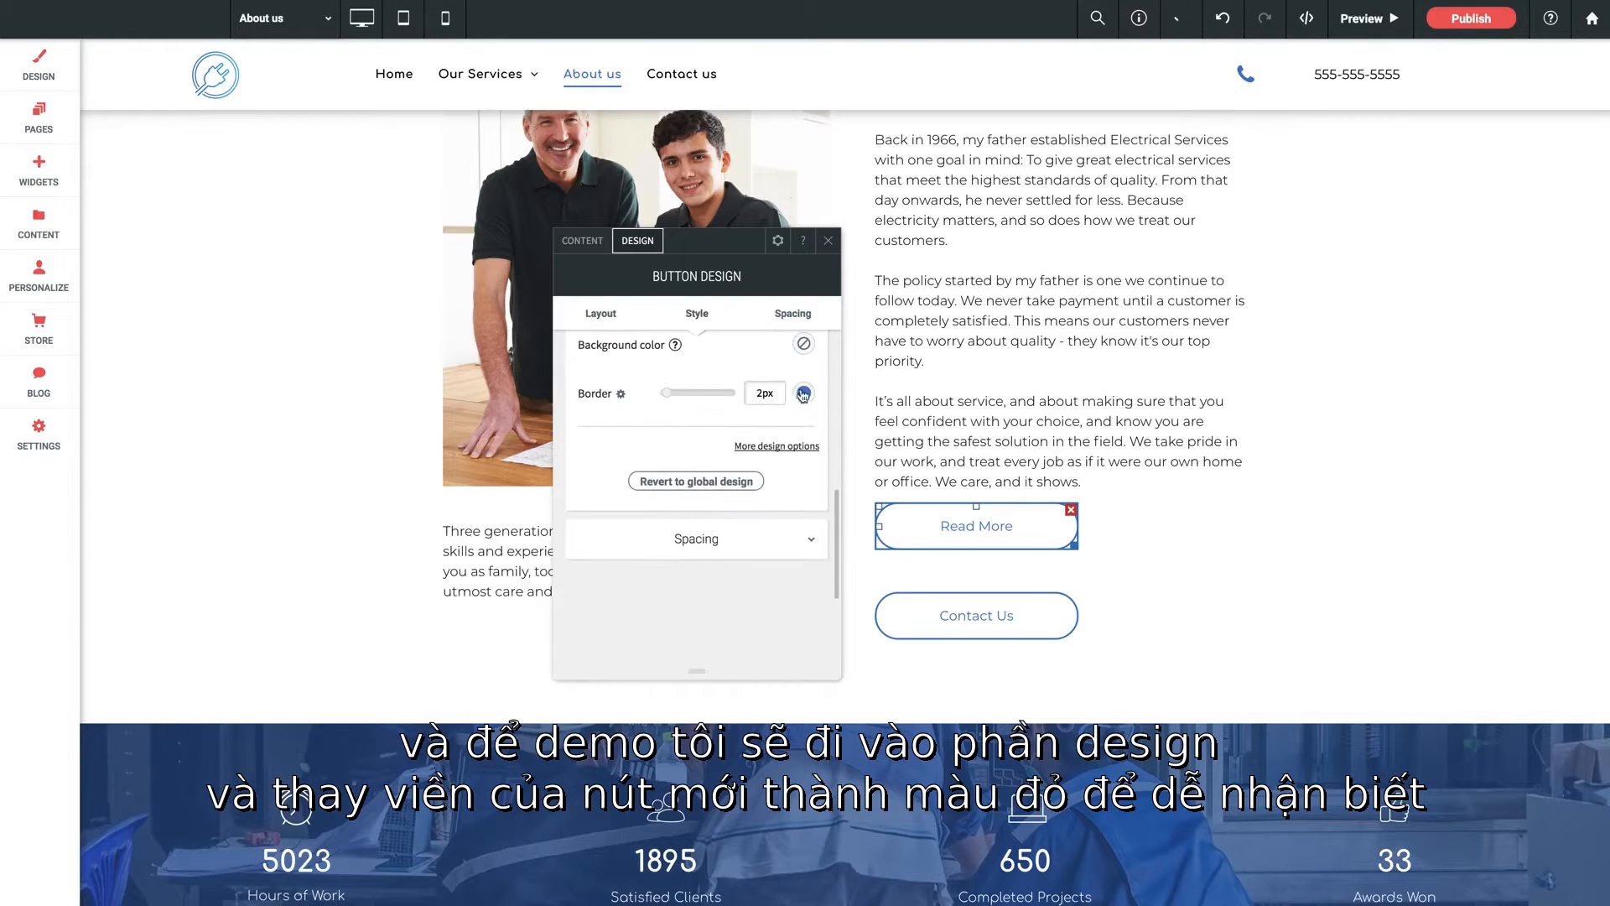
{"action": "left_click", "coordinate": [804, 393]}
{"action": "left_click", "coordinate": [1091, 491]}
{"action": "left_click", "coordinate": [1060, 490]}
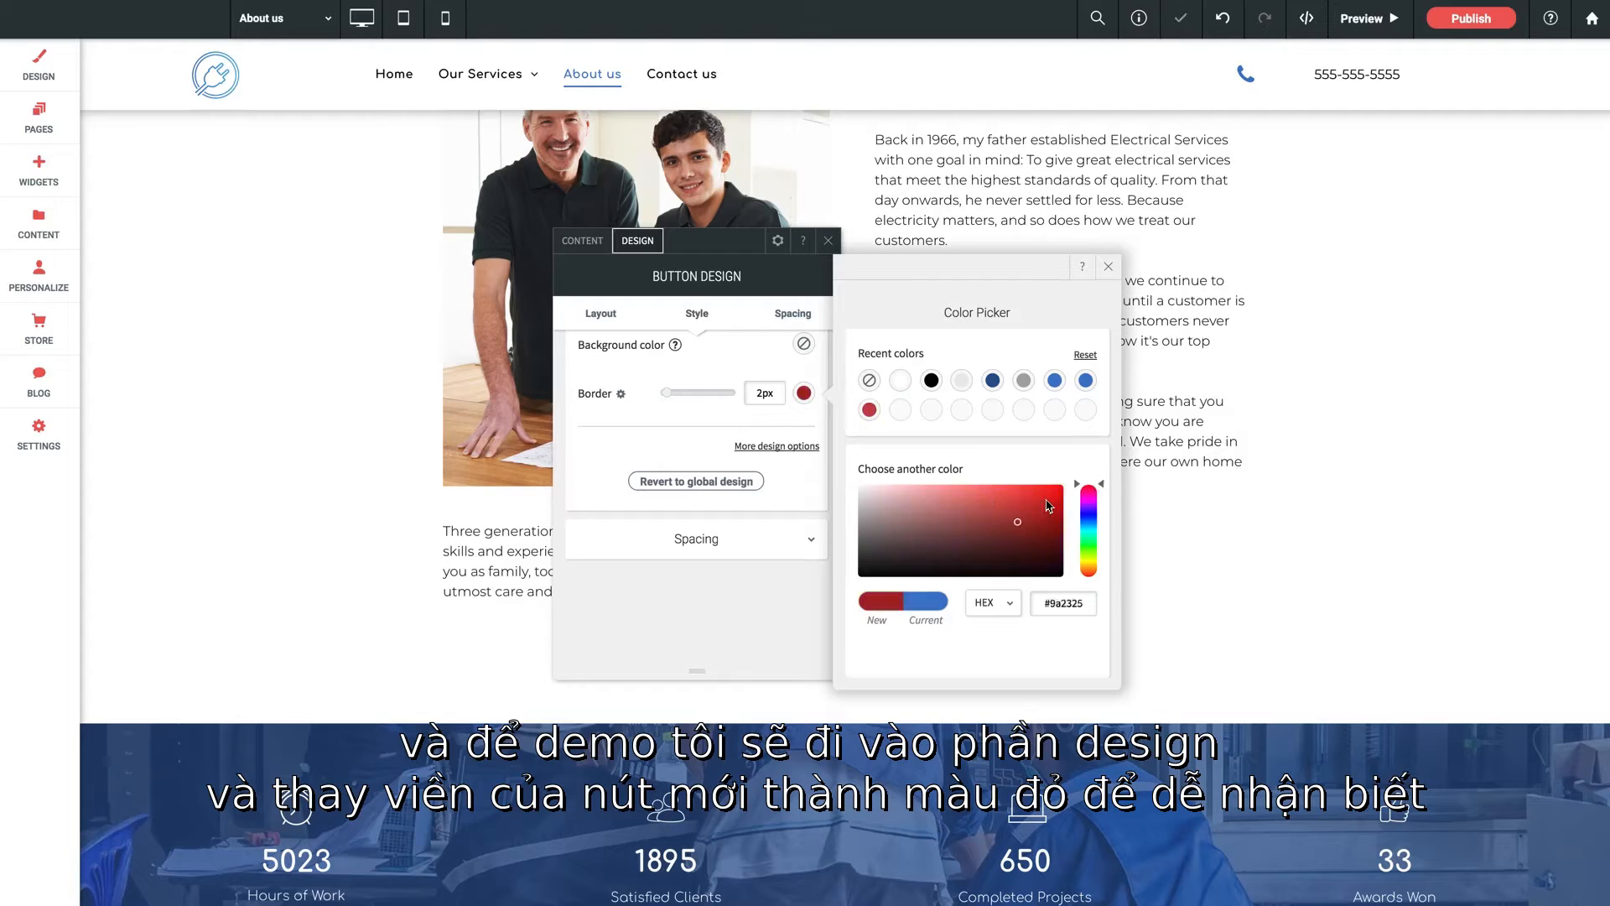
{"action": "left_click", "coordinate": [1107, 266]}
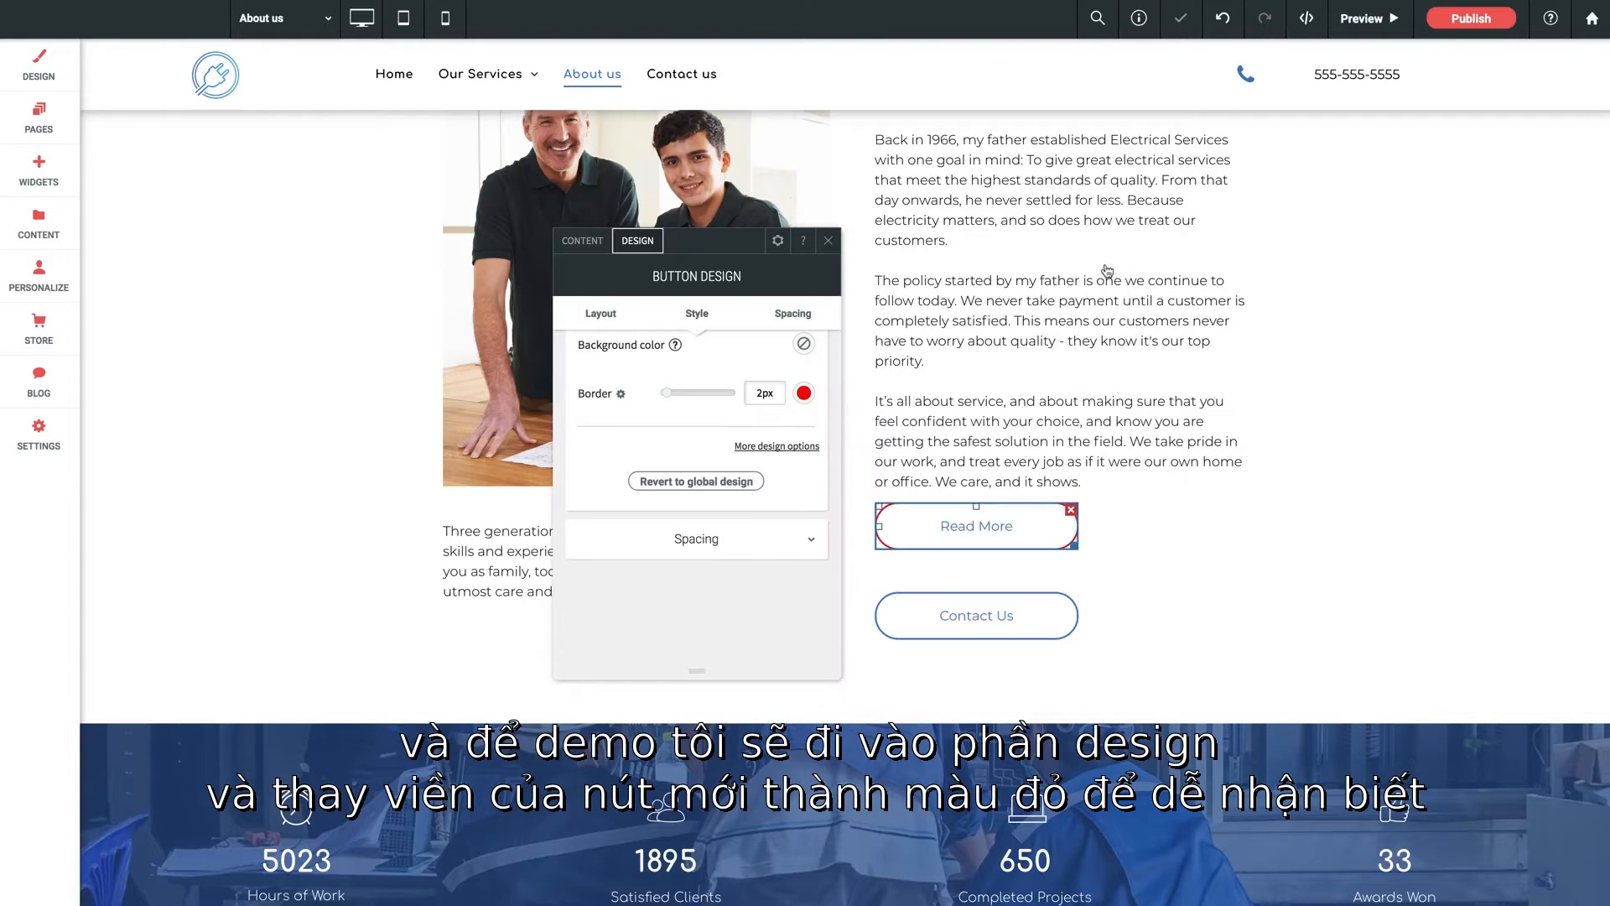
{"action": "left_click", "coordinate": [828, 244]}
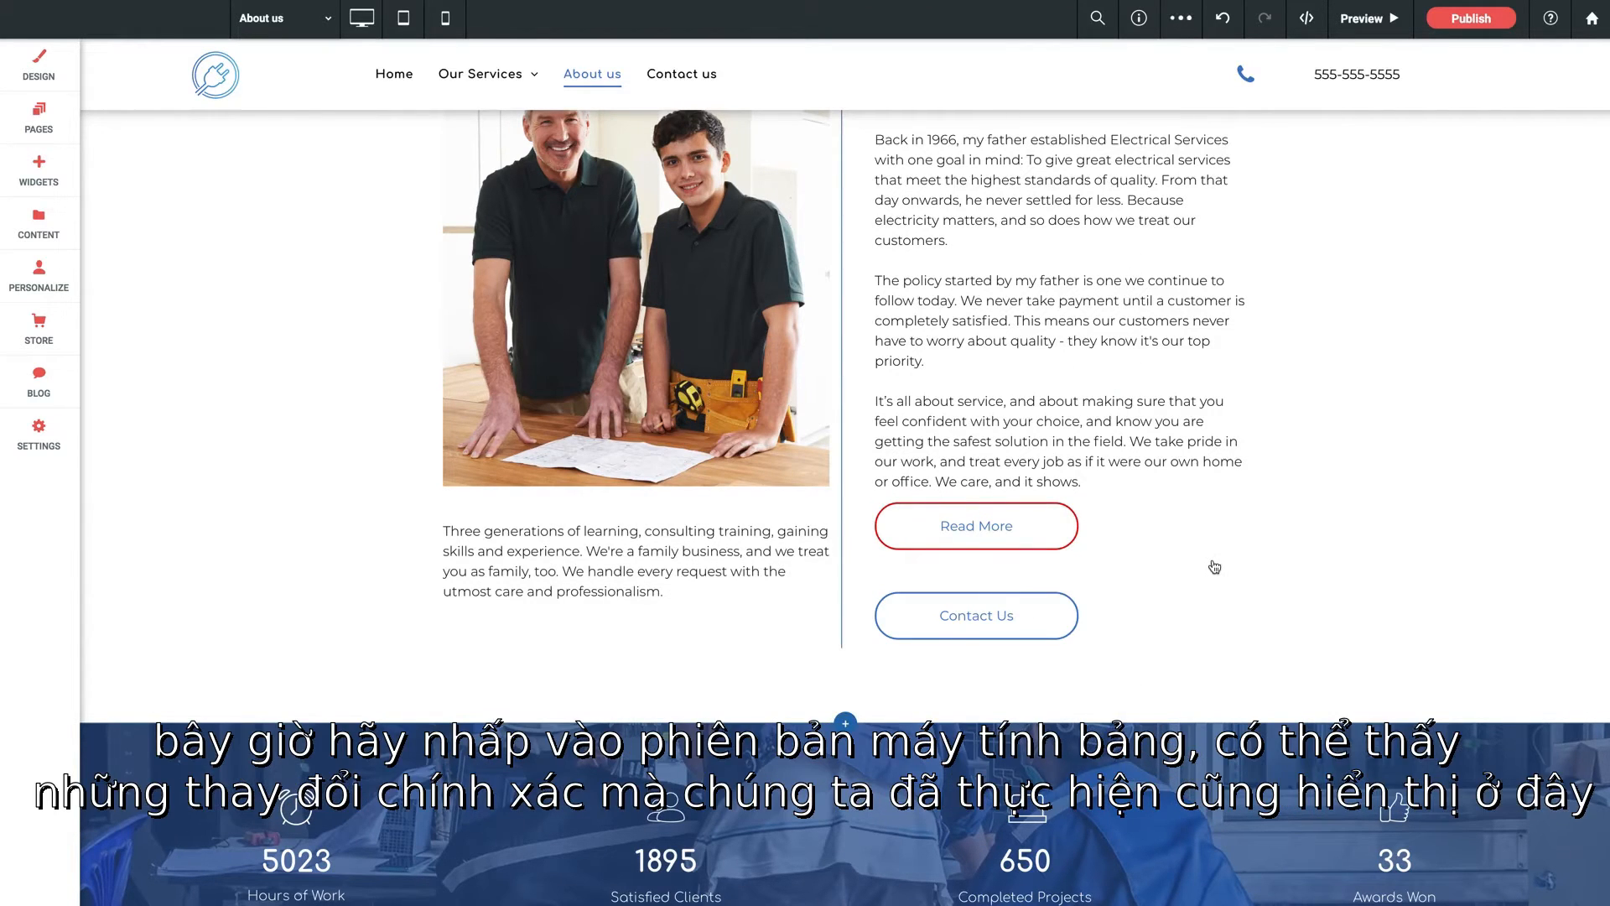
Step: Check the Read More and Contact Us buttons in the tablet and mobile versions of the page
{"action": "left_click", "coordinate": [403, 18]}
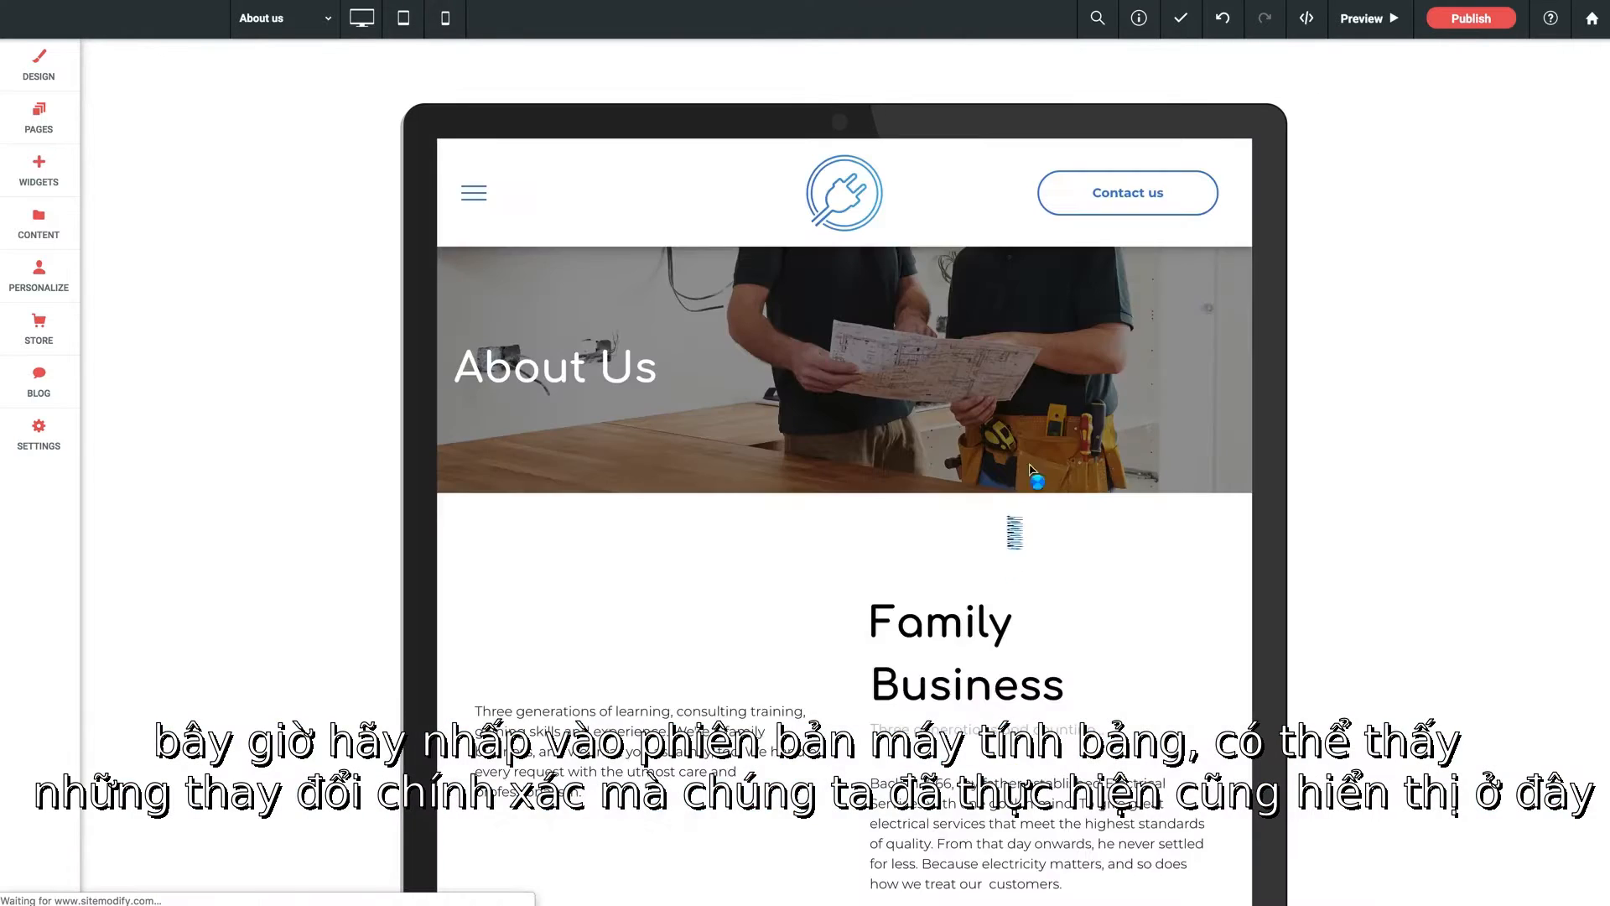
{"action": "scroll", "coordinate": [1034, 587], "scroll_direction": "down", "scroll_amount": 3}
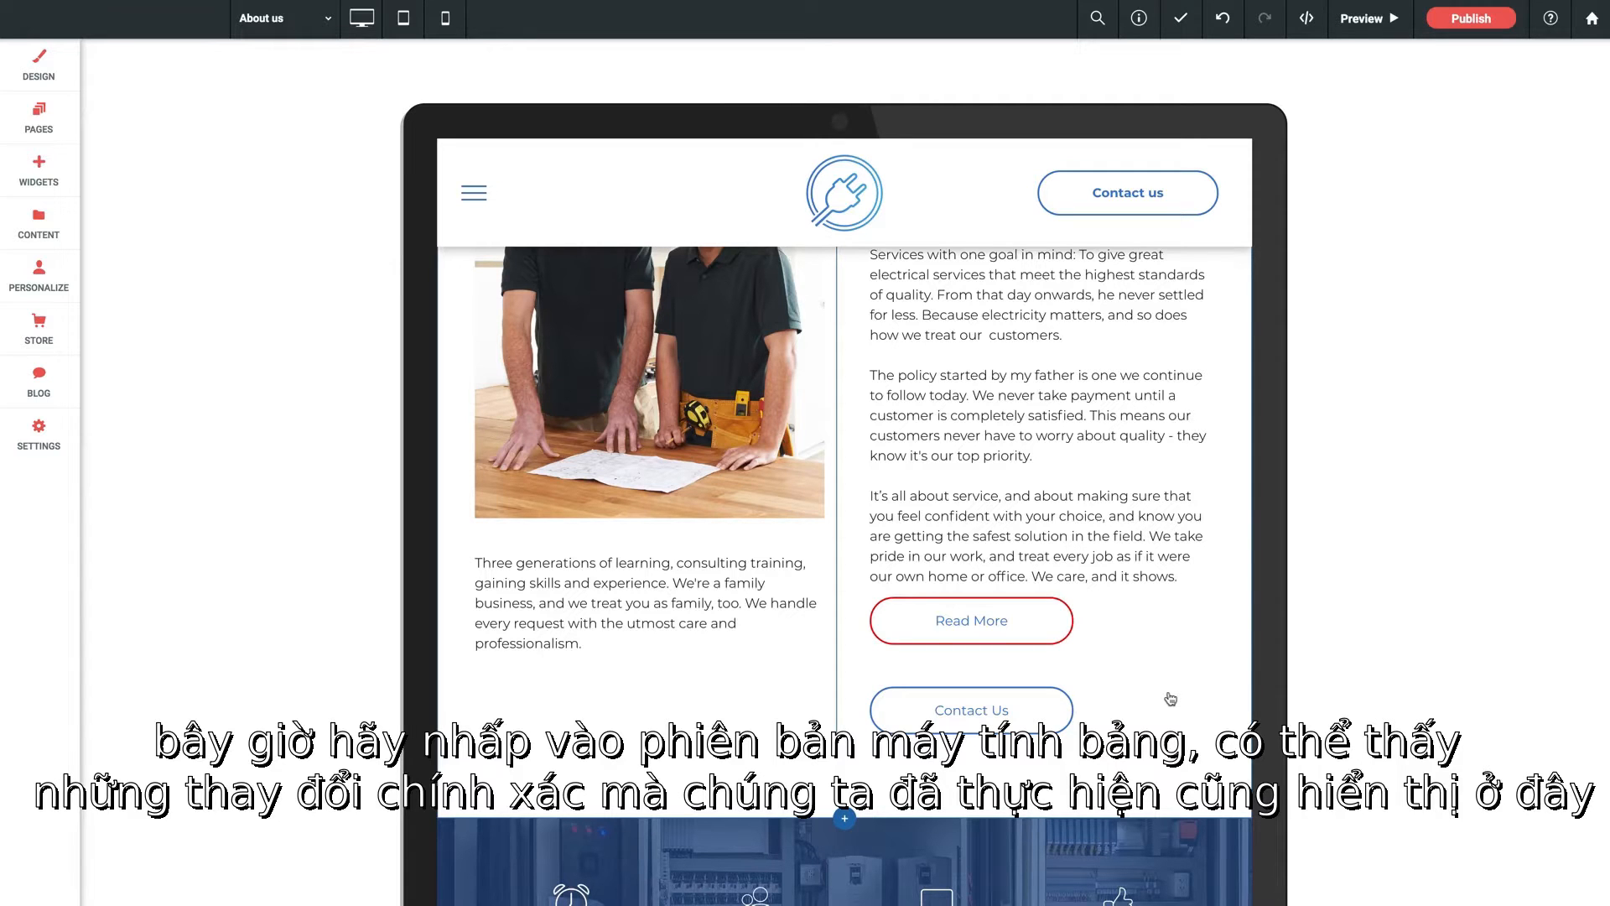
{"action": "left_click", "coordinate": [446, 18]}
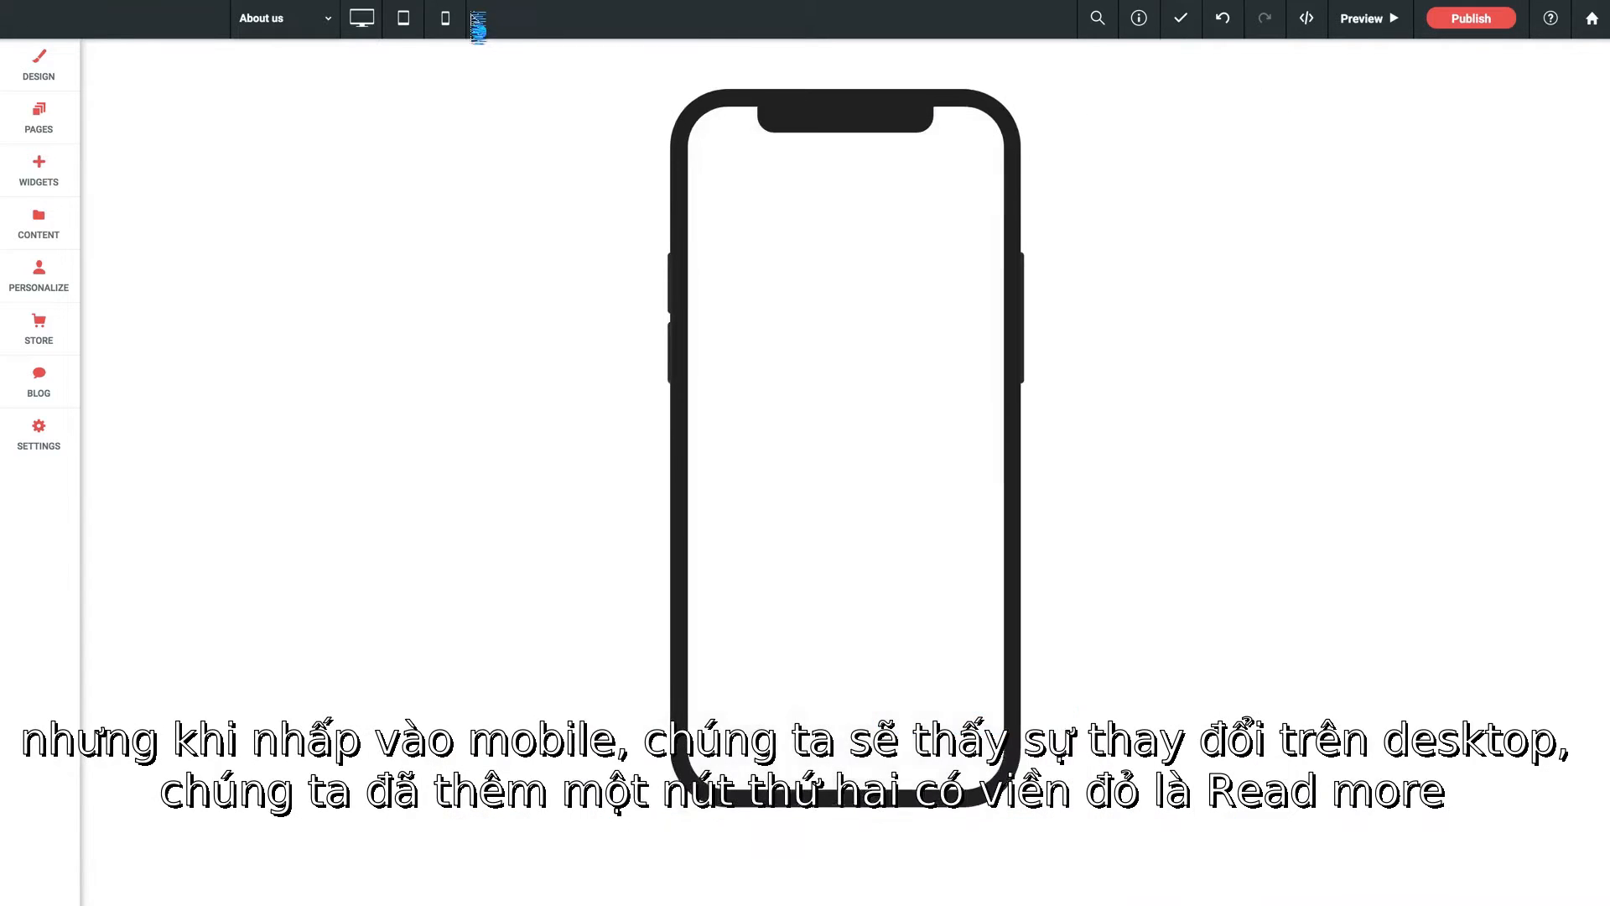
{"action": "scroll", "coordinate": [858, 485], "scroll_direction": "down", "scroll_amount": 6}
{"action": "scroll", "coordinate": [878, 562], "scroll_direction": "up", "scroll_amount": 2}
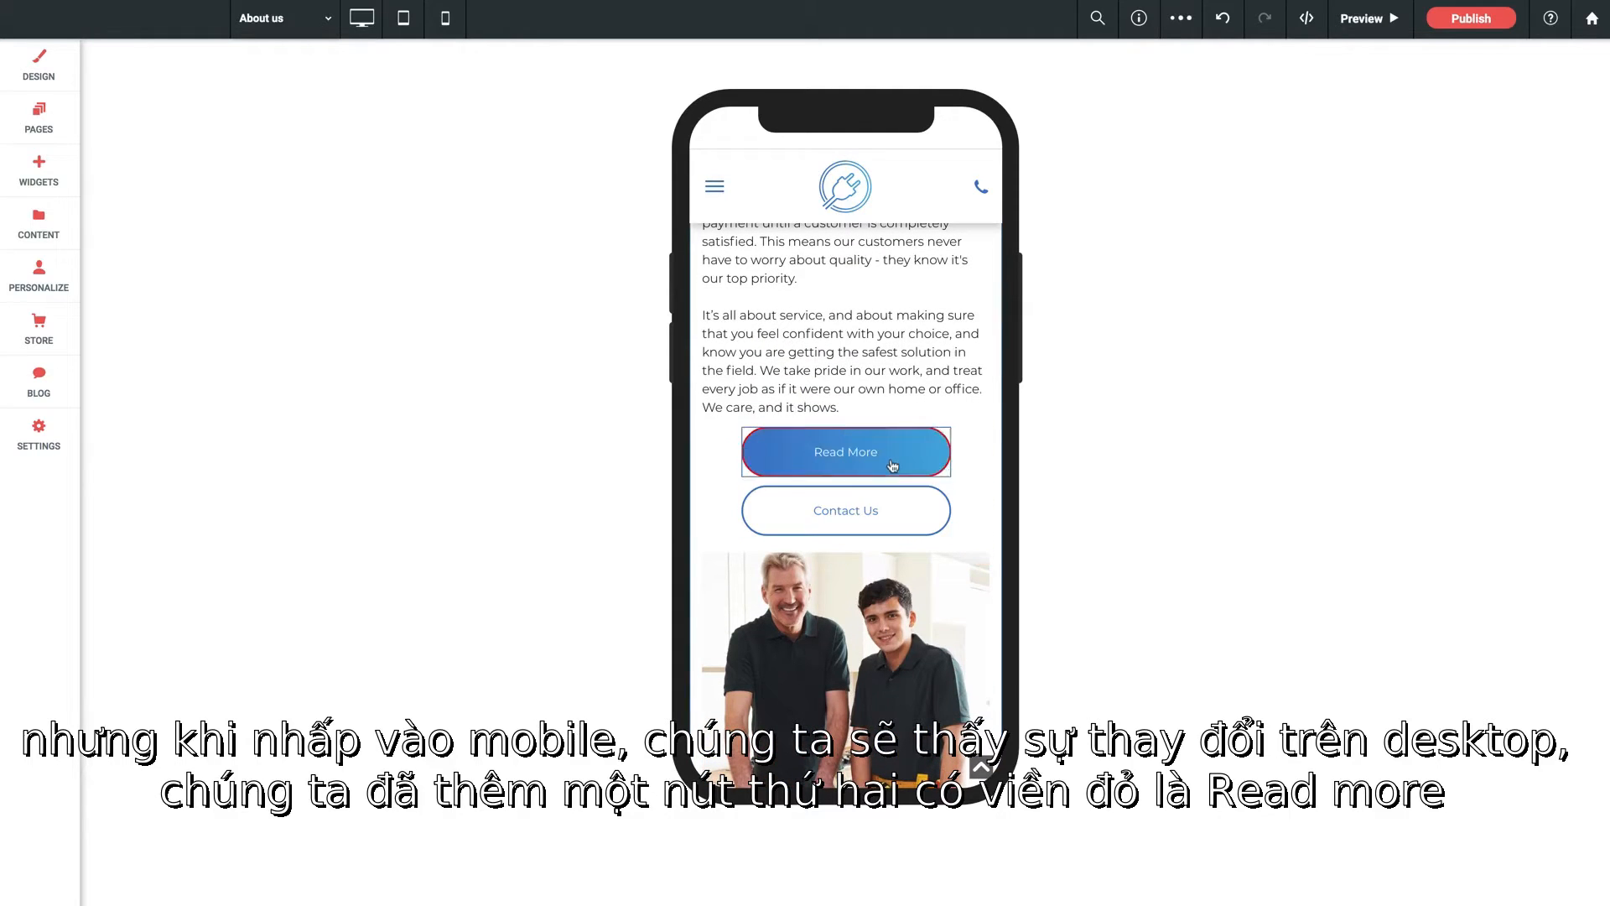
{"action": "left_click", "coordinate": [910, 507]}
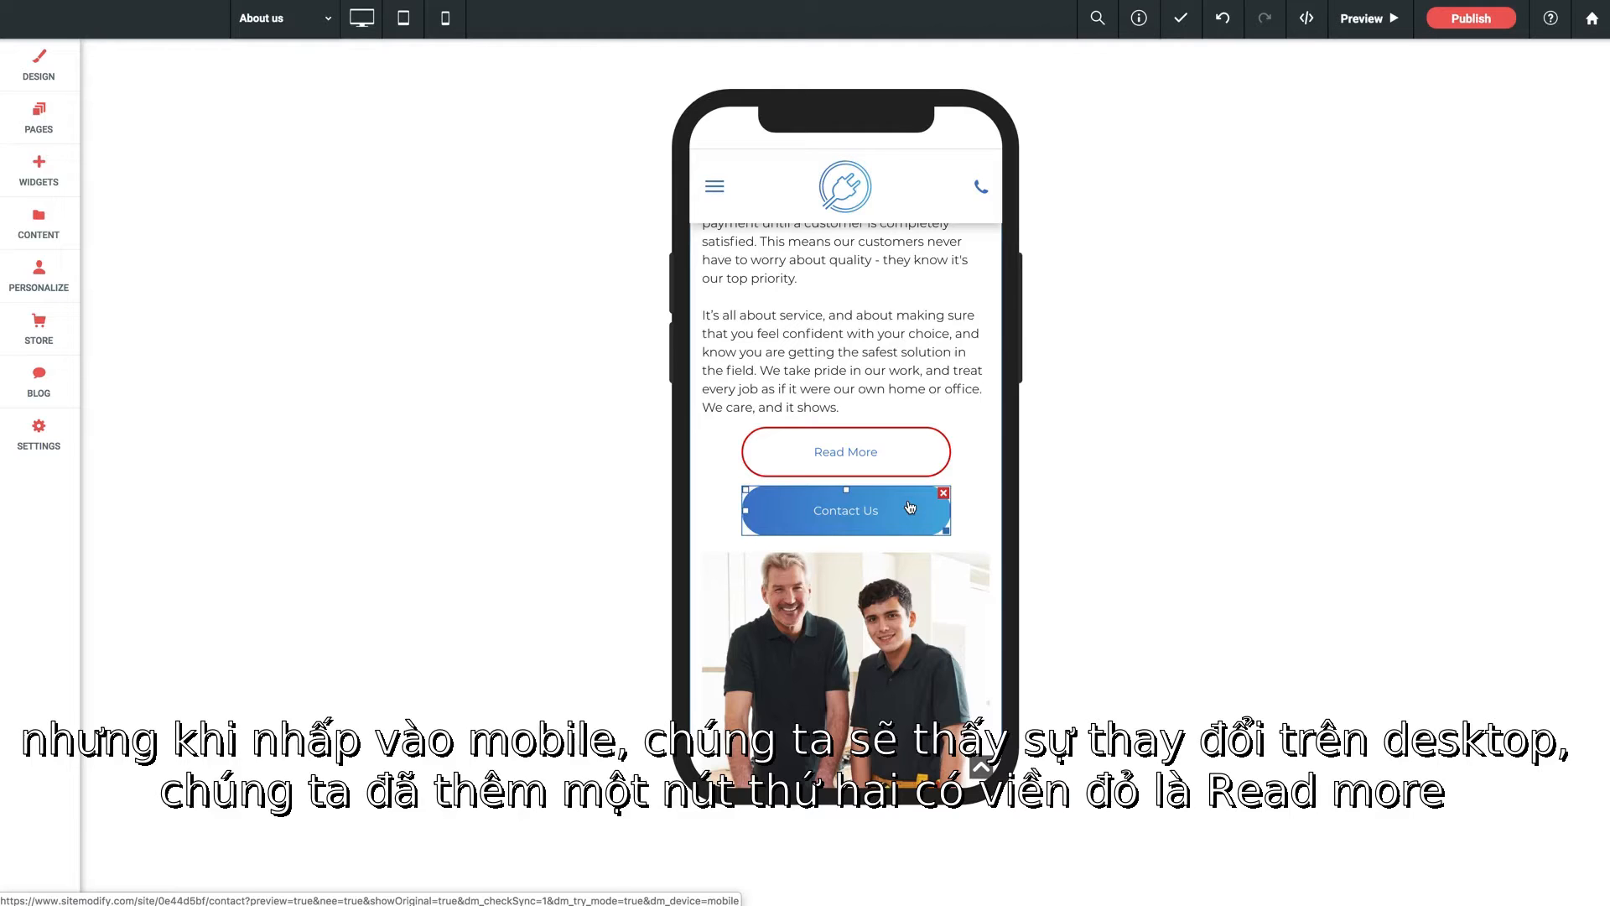
{"action": "left_click", "coordinate": [908, 470]}
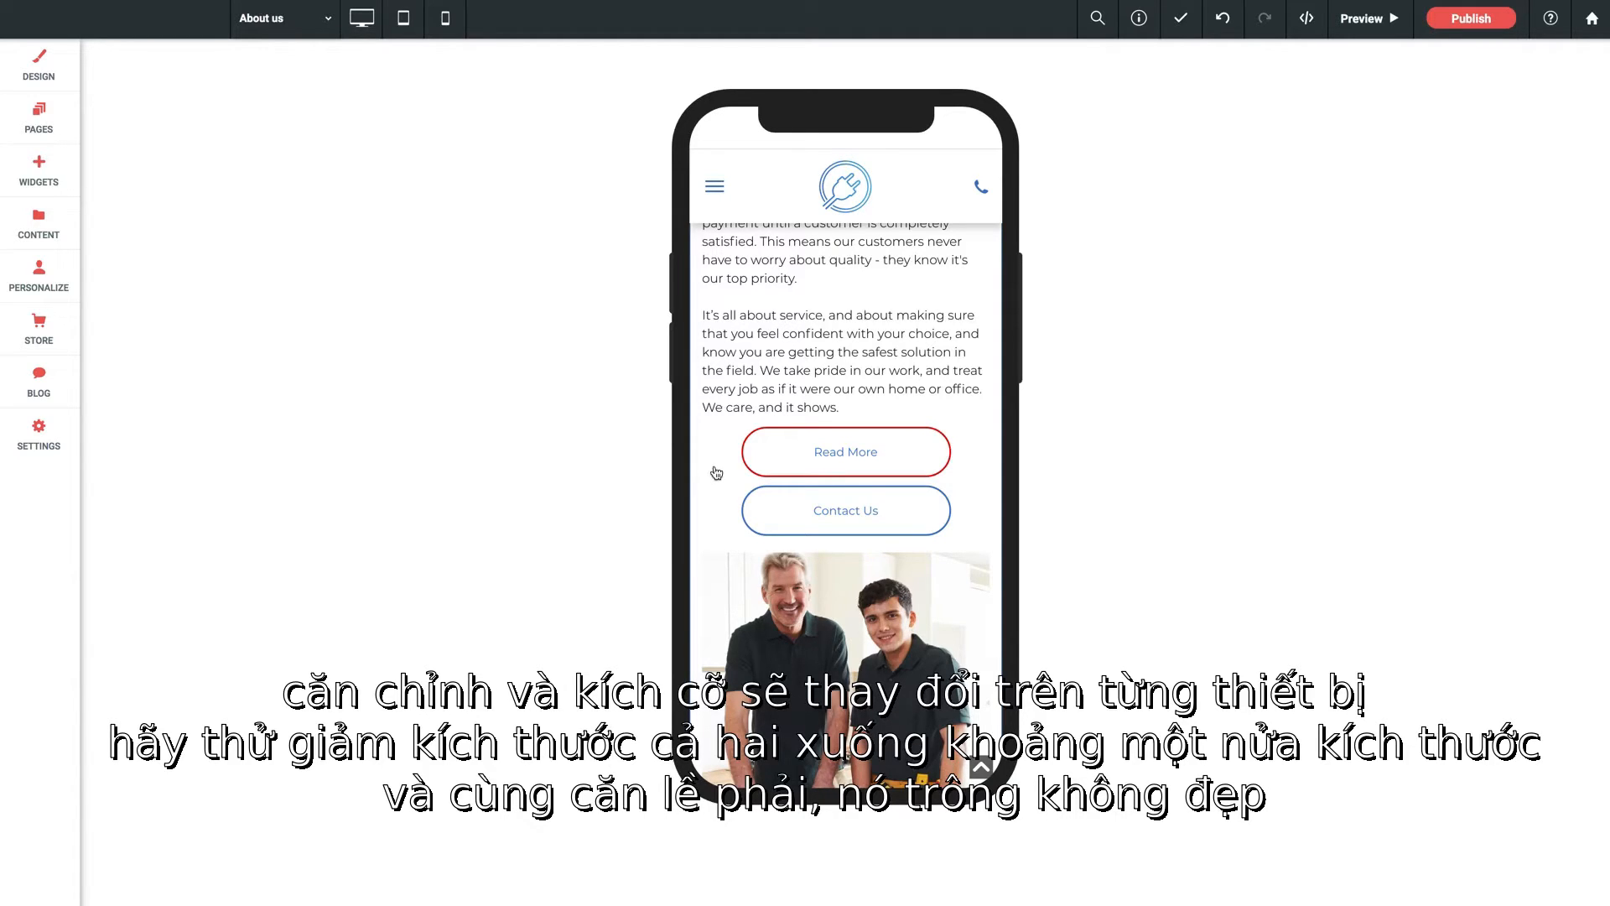
Step: In the mobile version, make the Read More and Contact Us buttons noticeably narrower and right-align the Read More button
{"action": "left_click_drag", "start_coordinate": [946, 474], "coordinate": [912, 532]}
{"action": "right_click", "coordinate": [875, 455]}
{"action": "left_click", "coordinate": [992, 577]}
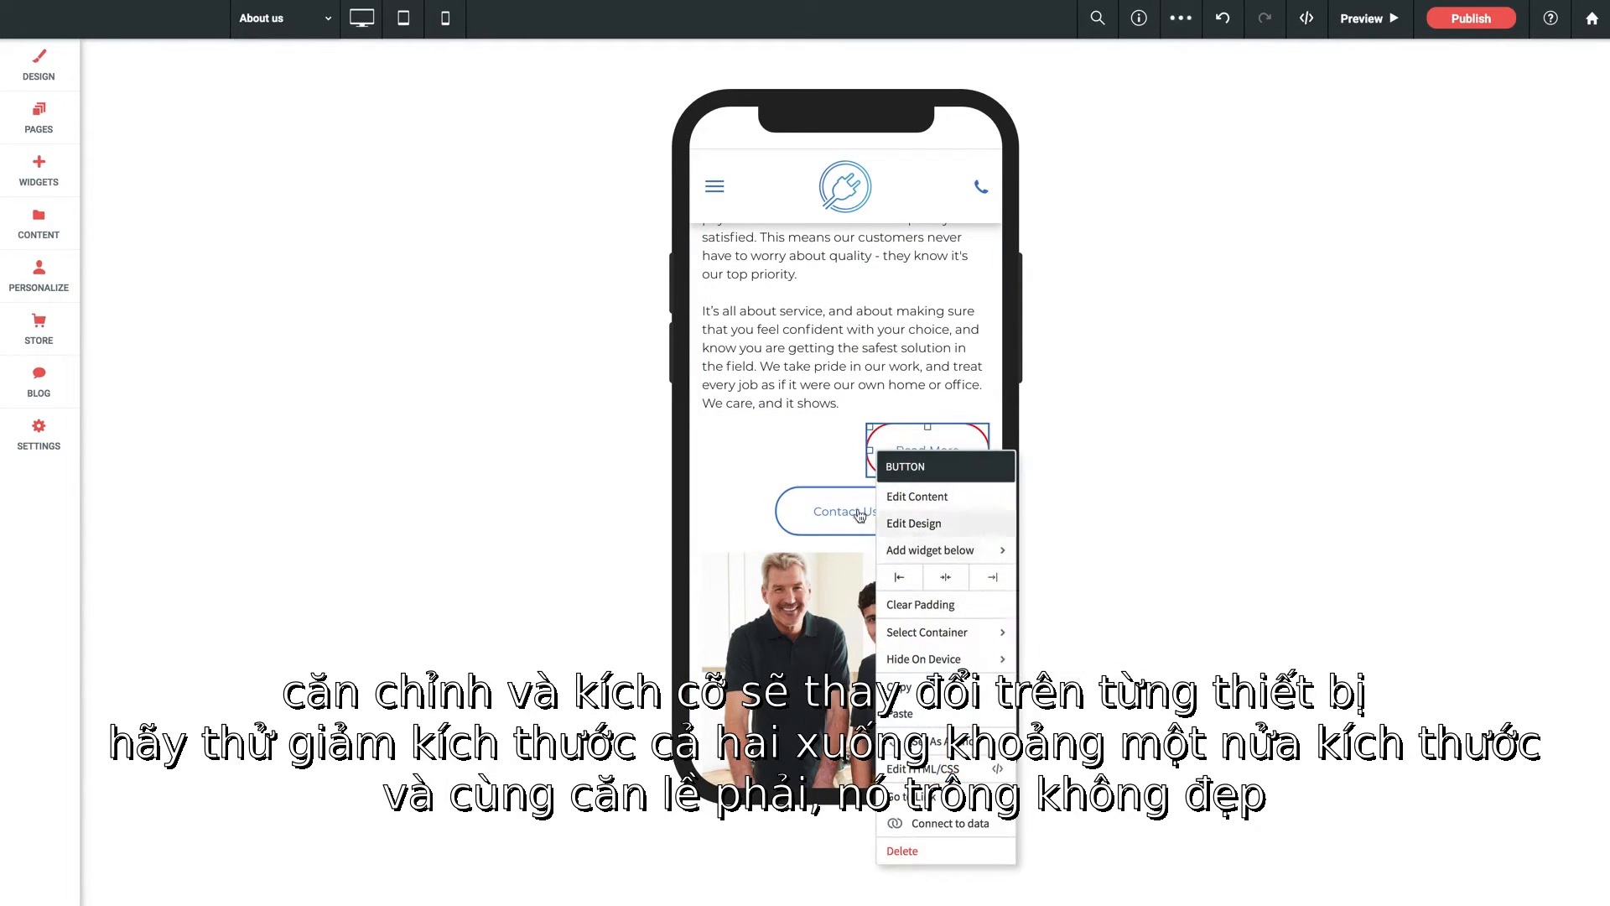
Step: Right-align the Contact Us button below the Read More button in the mobile version
{"action": "left_click", "coordinate": [830, 505]}
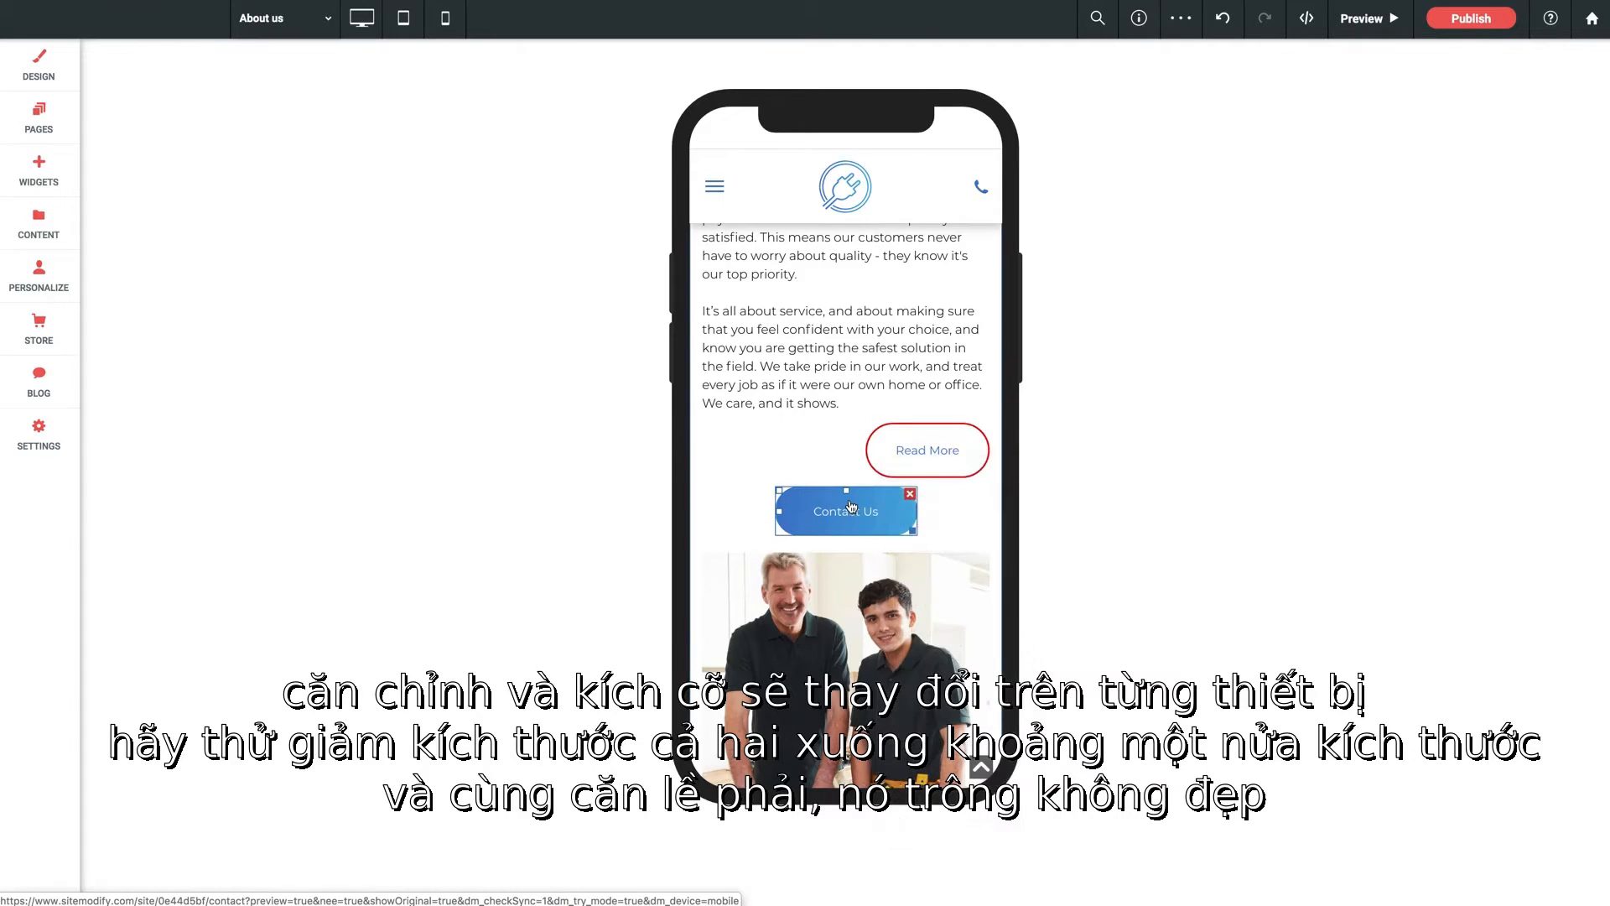
{"action": "right_click", "coordinate": [852, 508]}
{"action": "left_click", "coordinate": [969, 210]}
{"action": "mouse_move", "coordinate": [966, 270]}
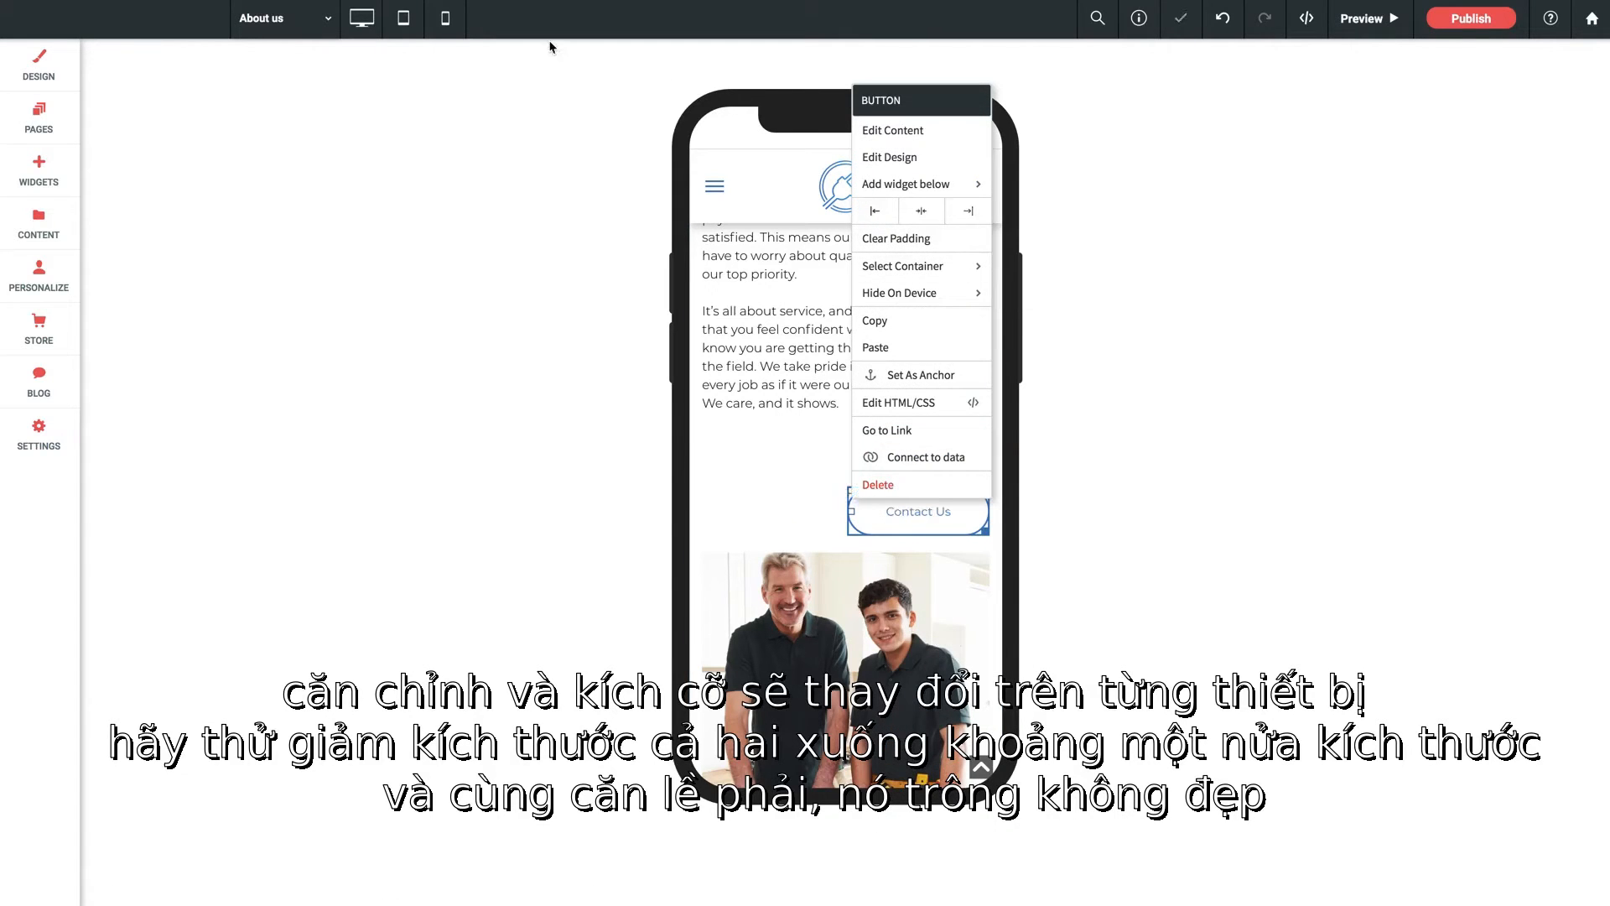
Step: Check the Read More and Contact Us buttons' size and alignment in the tablet and desktop versions of the page
{"action": "left_click", "coordinate": [403, 18]}
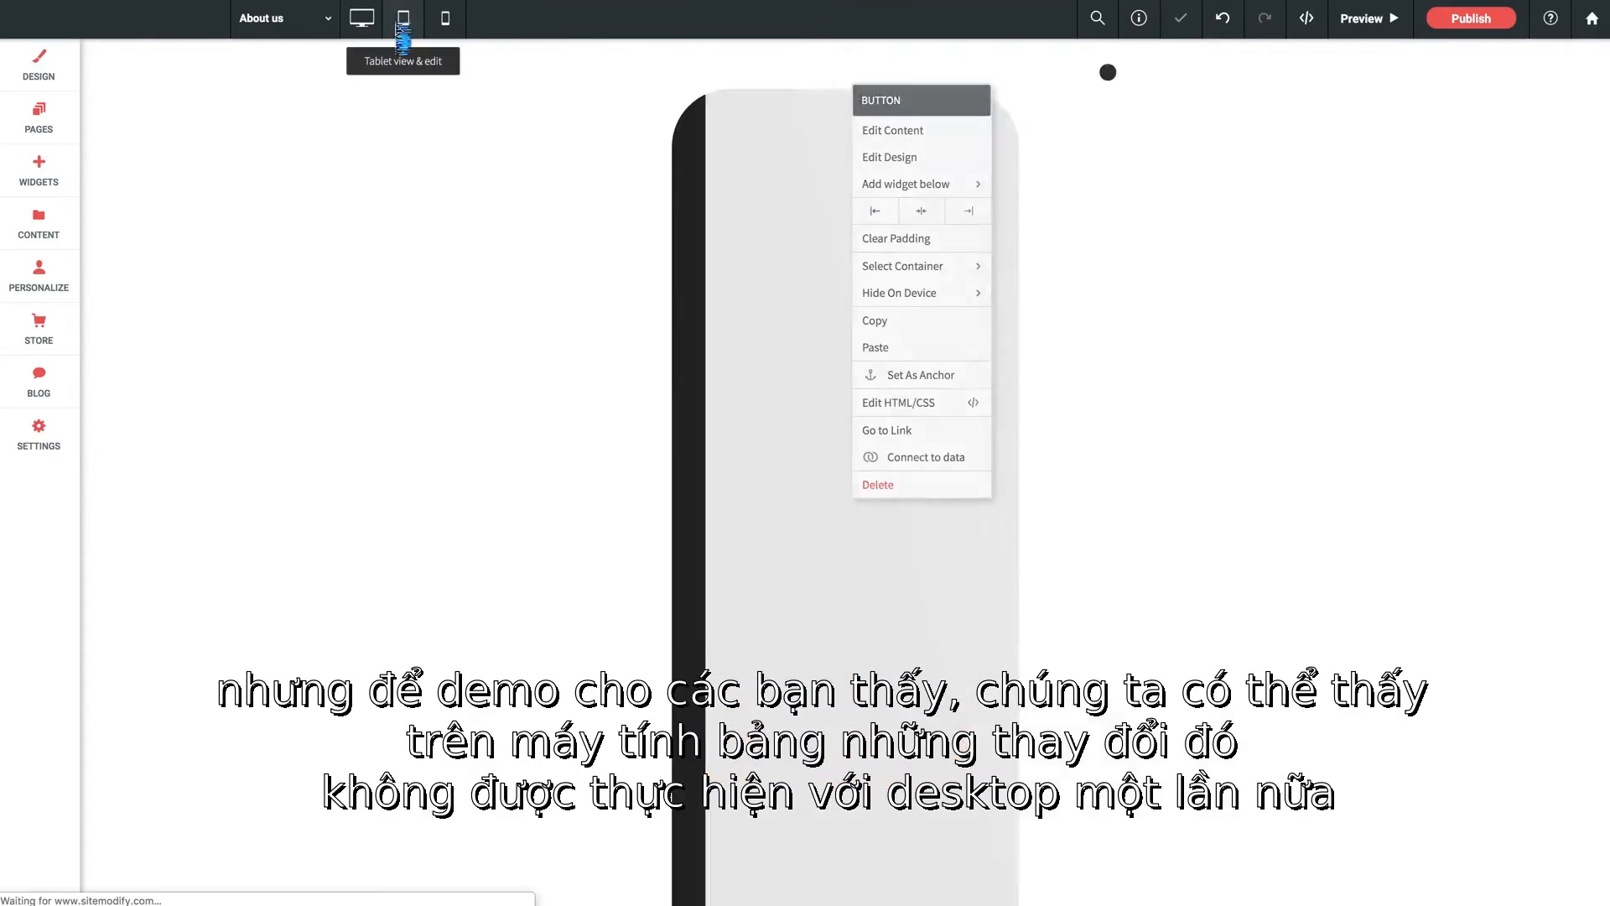
{"action": "scroll", "coordinate": [916, 658], "scroll_direction": "down", "scroll_amount": 7}
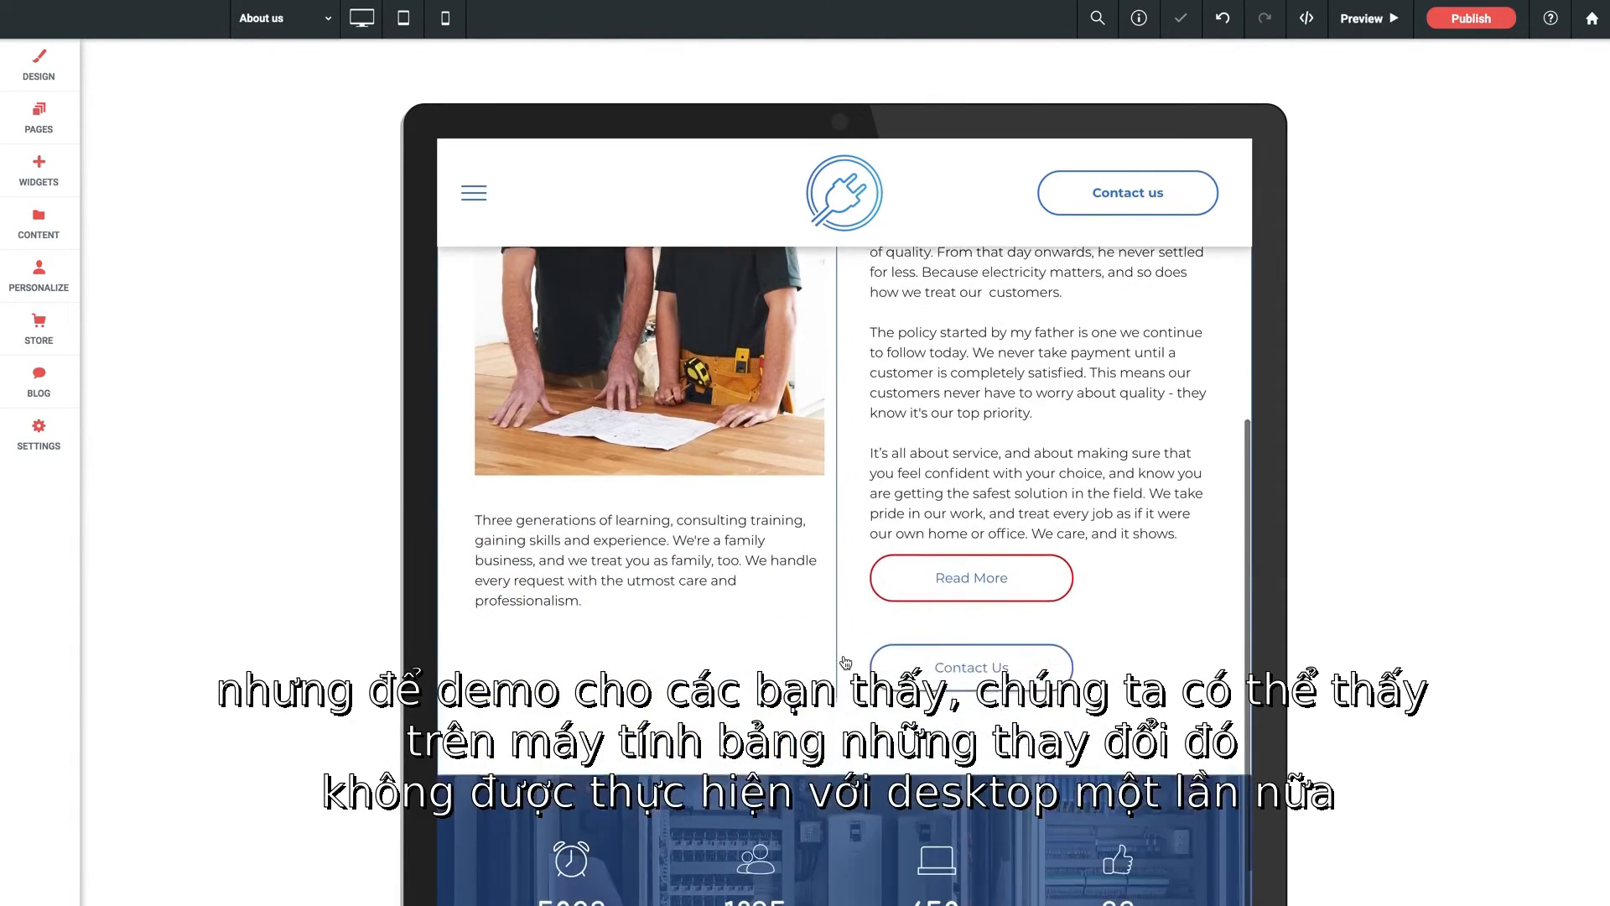
{"action": "left_click", "coordinate": [363, 20]}
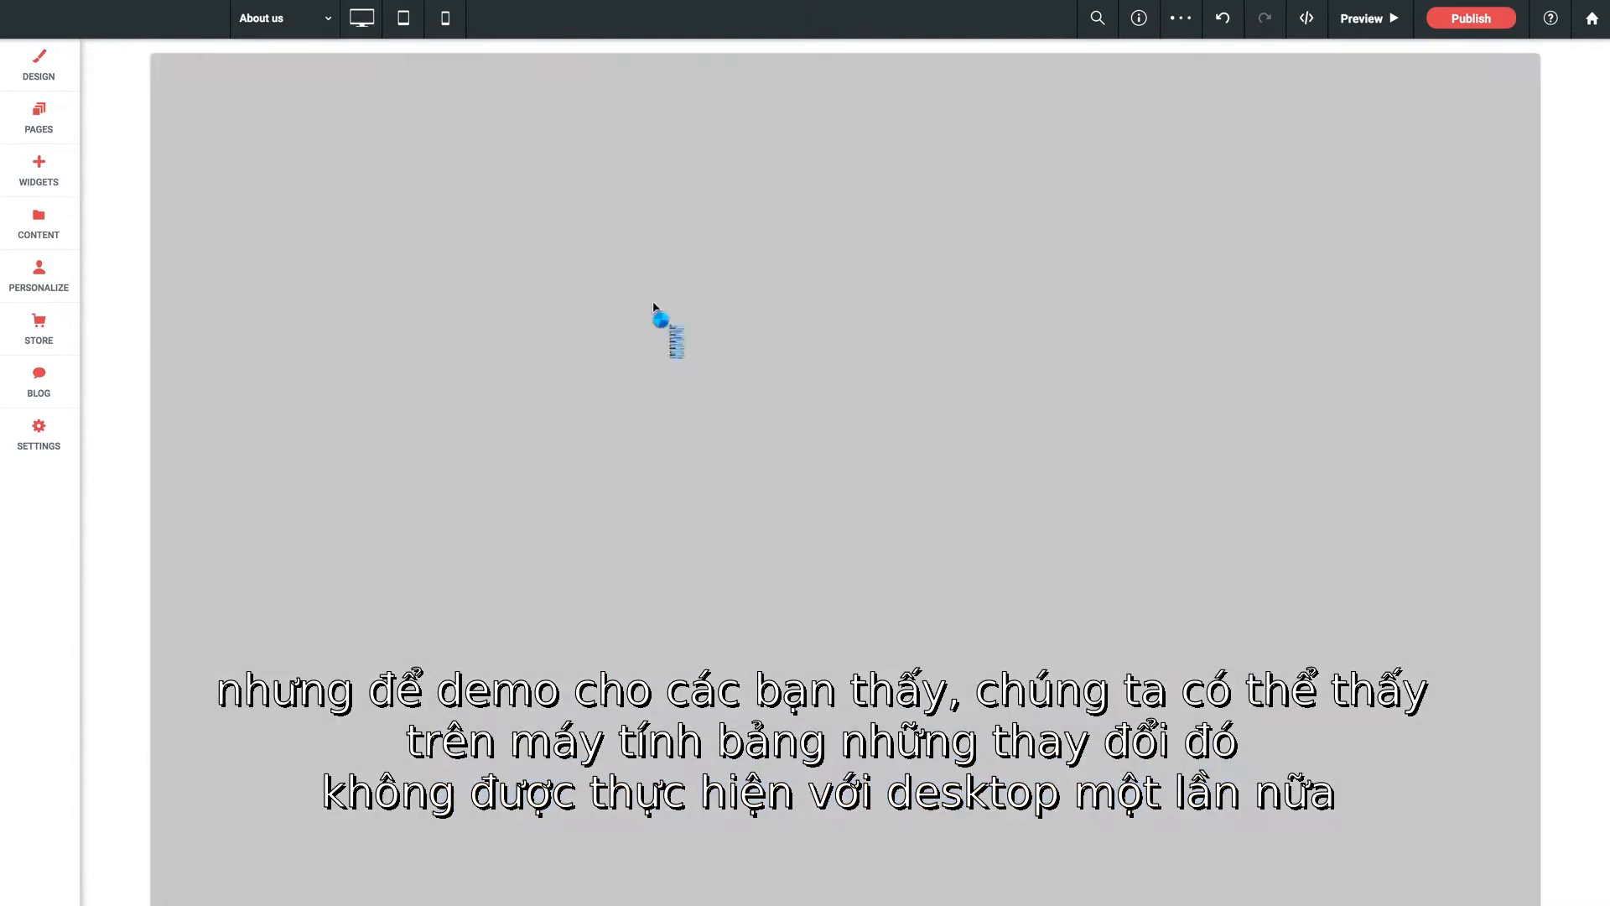
{"action": "scroll", "coordinate": [928, 531], "scroll_direction": "down", "scroll_amount": 7}
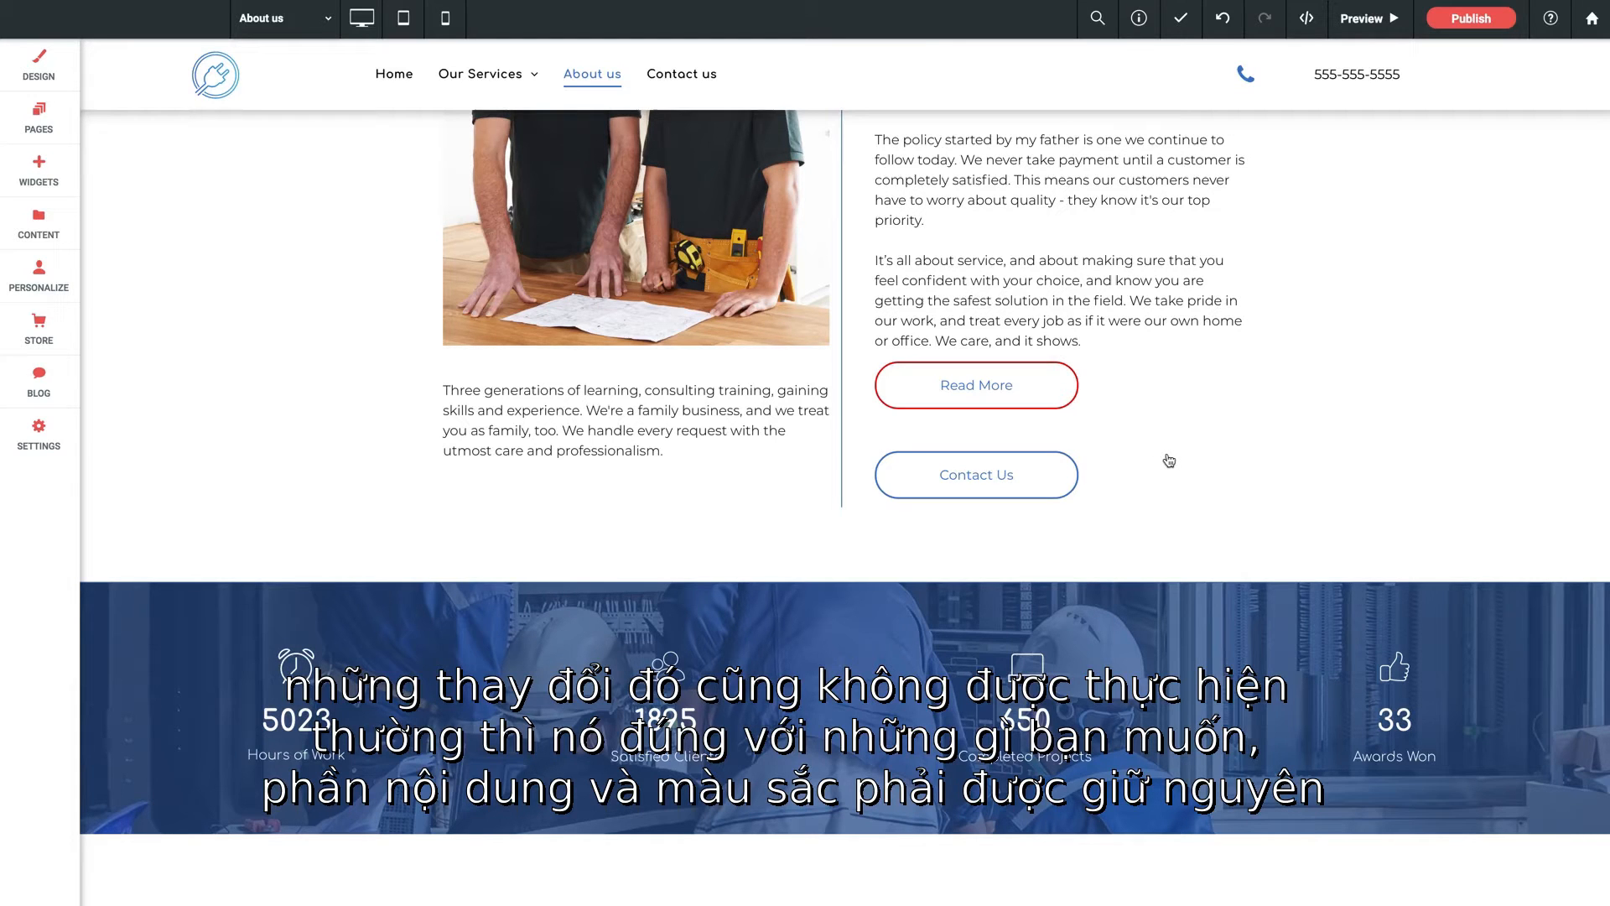
{"action": "scroll", "coordinate": [1169, 460], "scroll_direction": "up", "scroll_amount": 7}
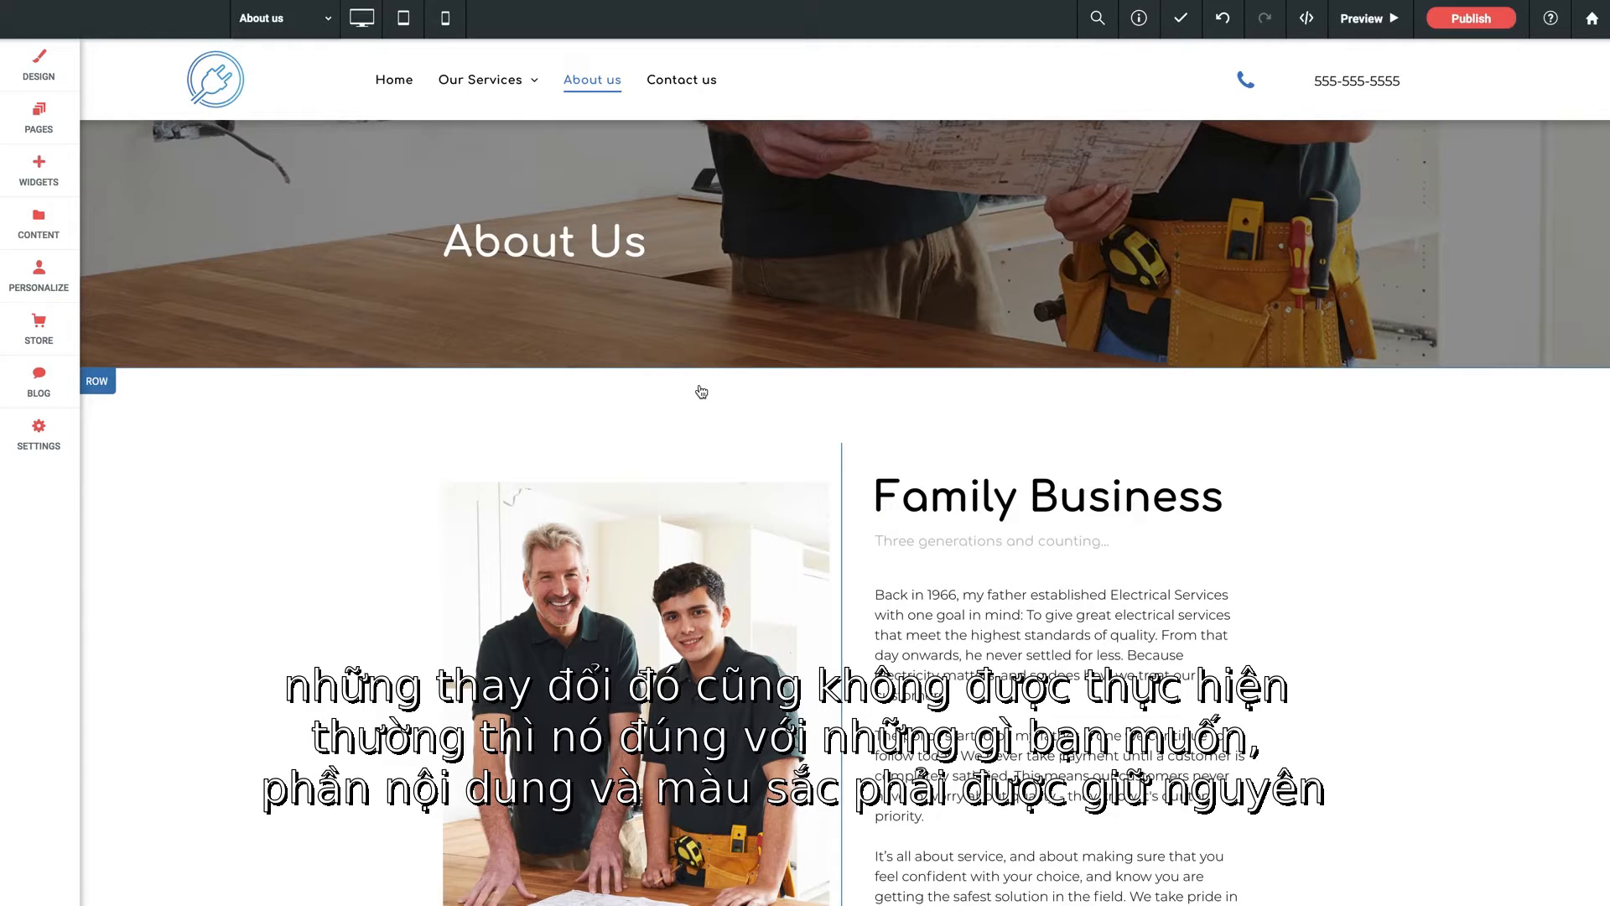
{"action": "scroll", "coordinate": [395, 397], "scroll_direction": "down", "scroll_amount": 3}
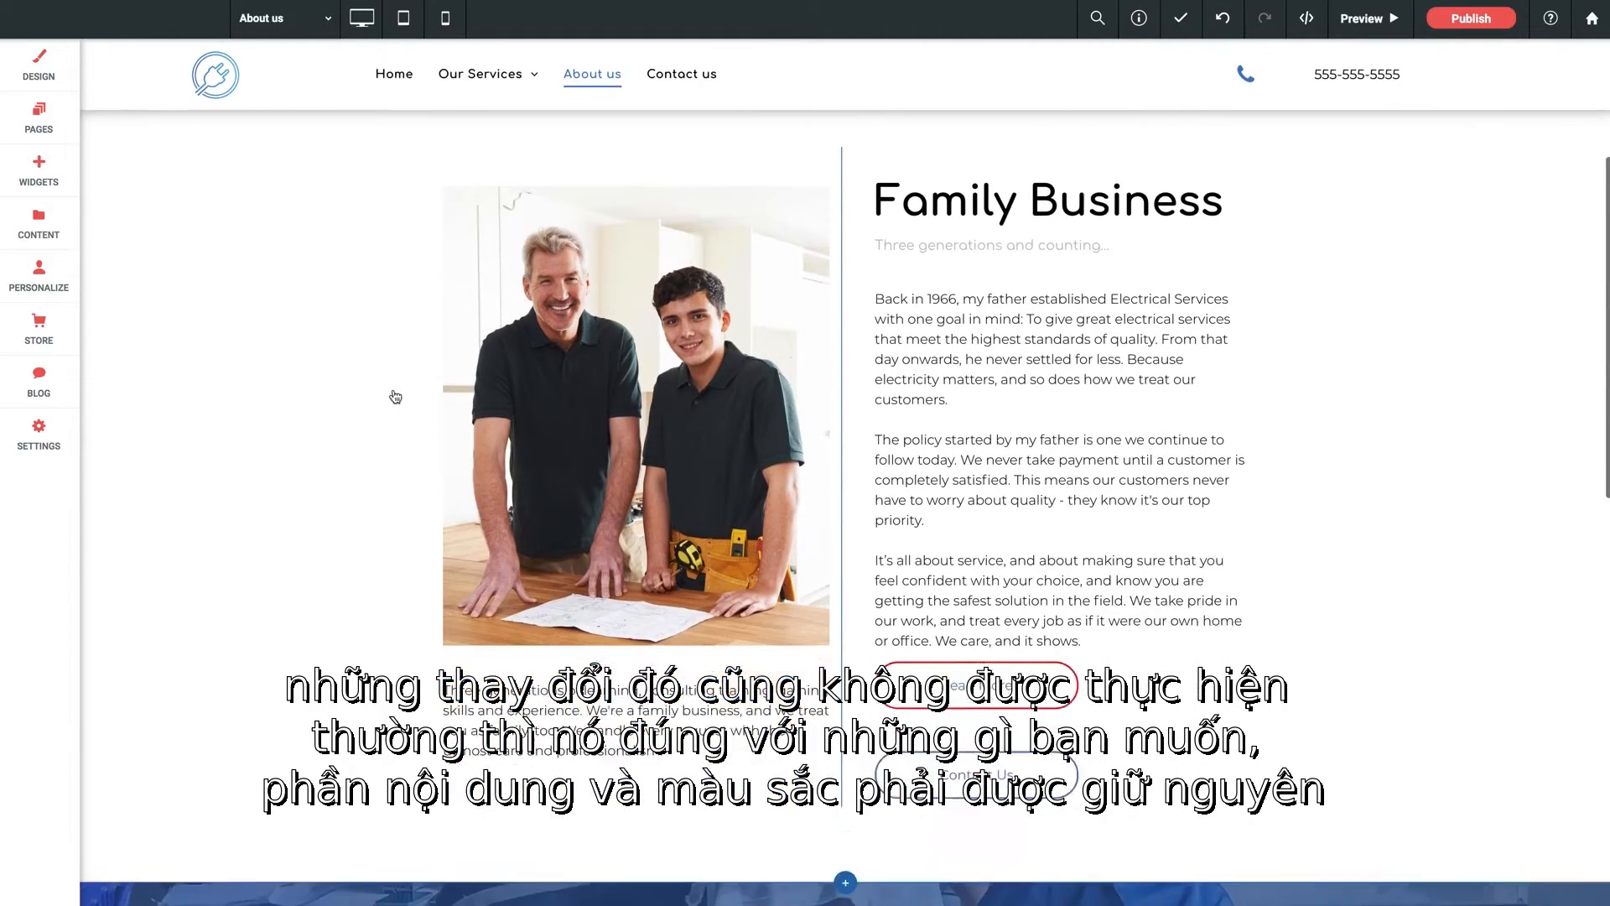
{"action": "scroll", "coordinate": [396, 396], "scroll_direction": "up", "scroll_amount": 5}
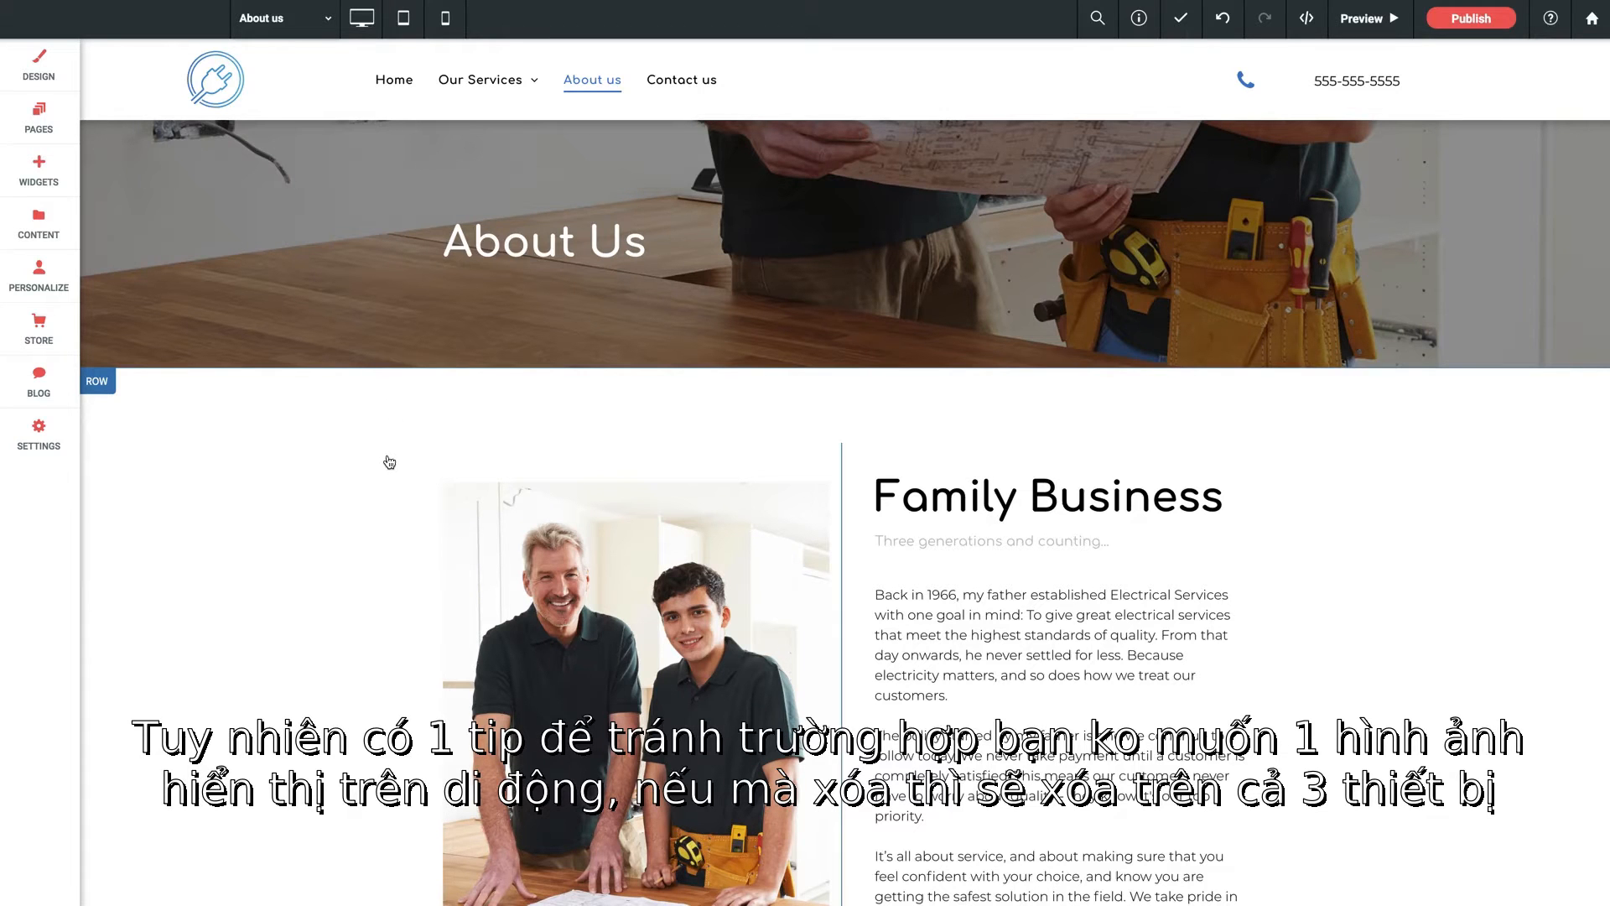
Step: Duplicate the Family Business row on the desktop page by copying it and pasting the copy onto the same row
{"action": "scroll", "coordinate": [389, 461], "scroll_direction": "down", "scroll_amount": 2}
{"action": "scroll", "coordinate": [389, 461], "scroll_direction": "down", "scroll_amount": 3}
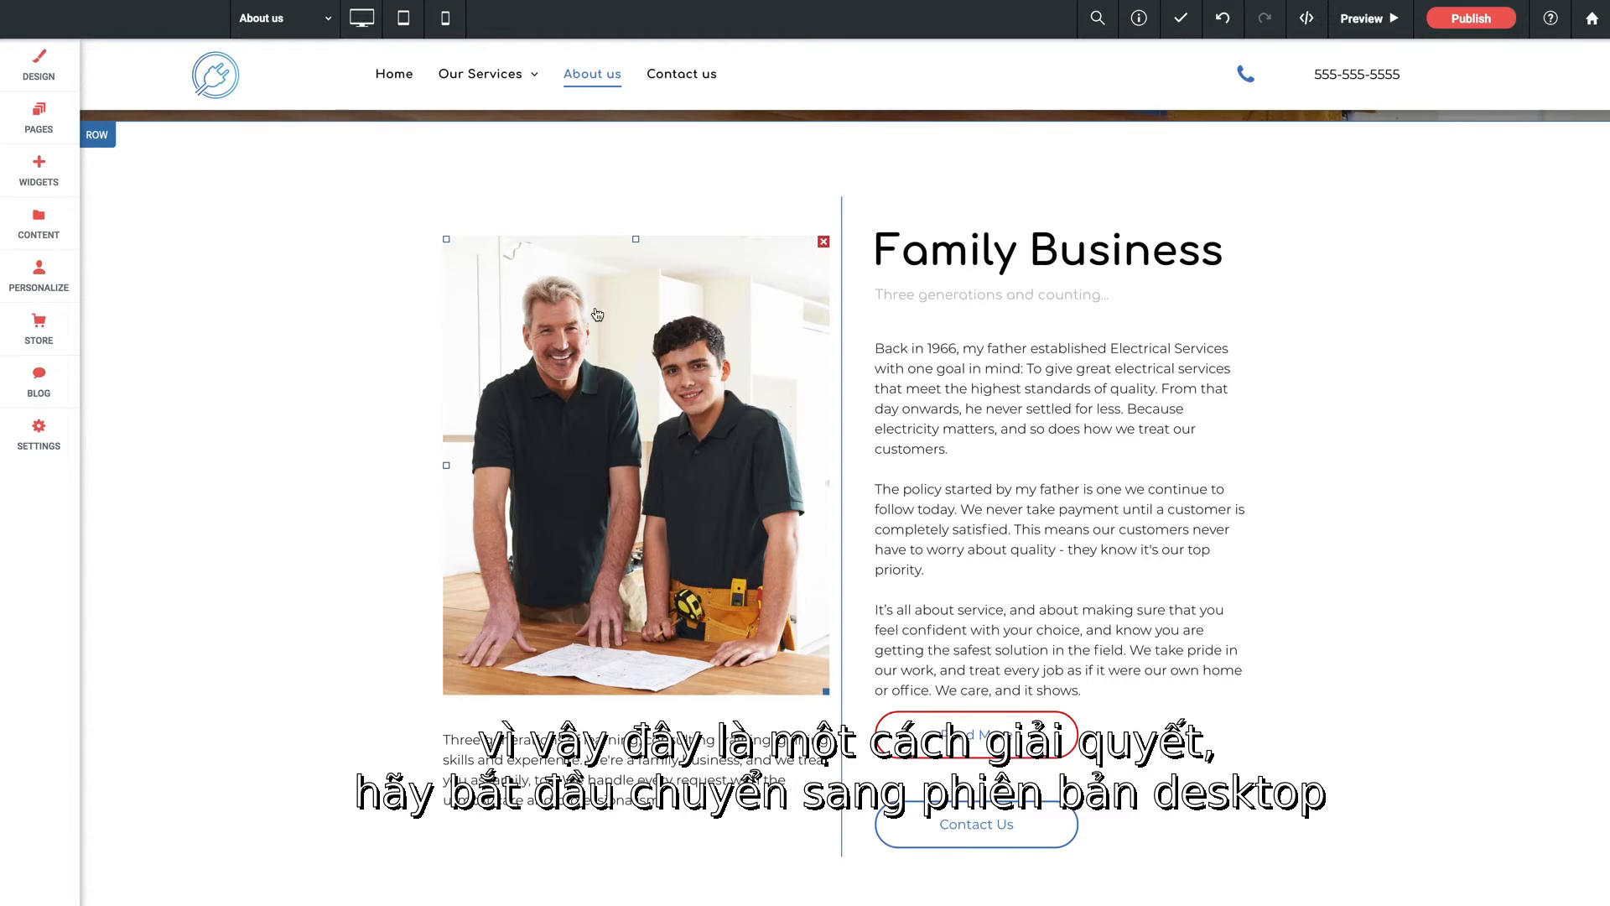
{"action": "left_click", "coordinate": [98, 138]}
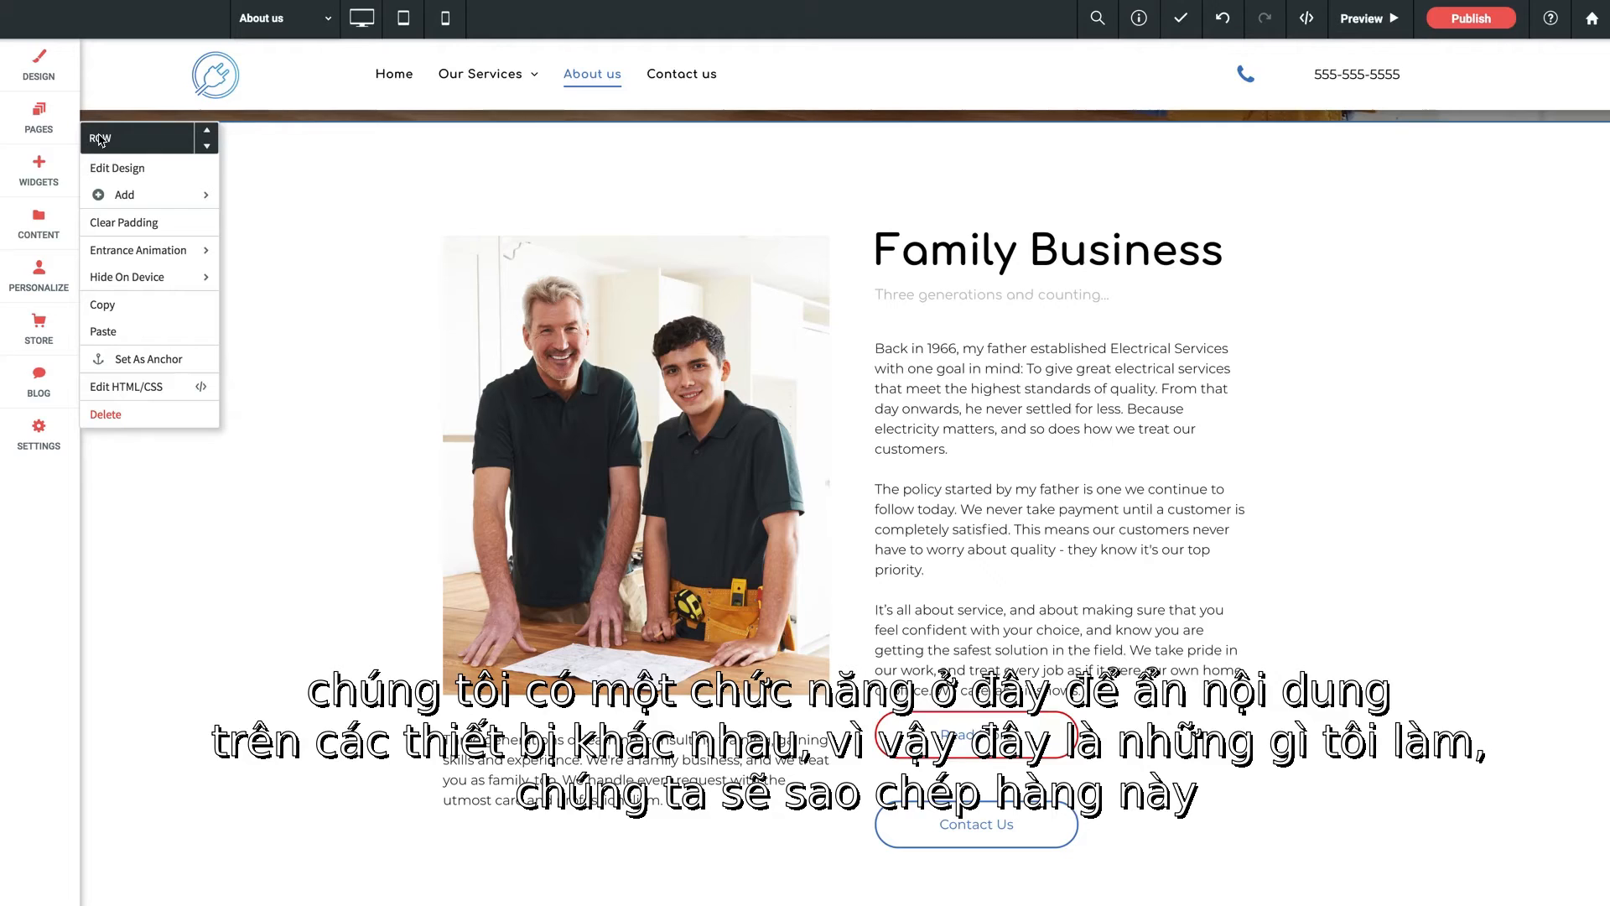
{"action": "mouse_move", "coordinate": [137, 283]}
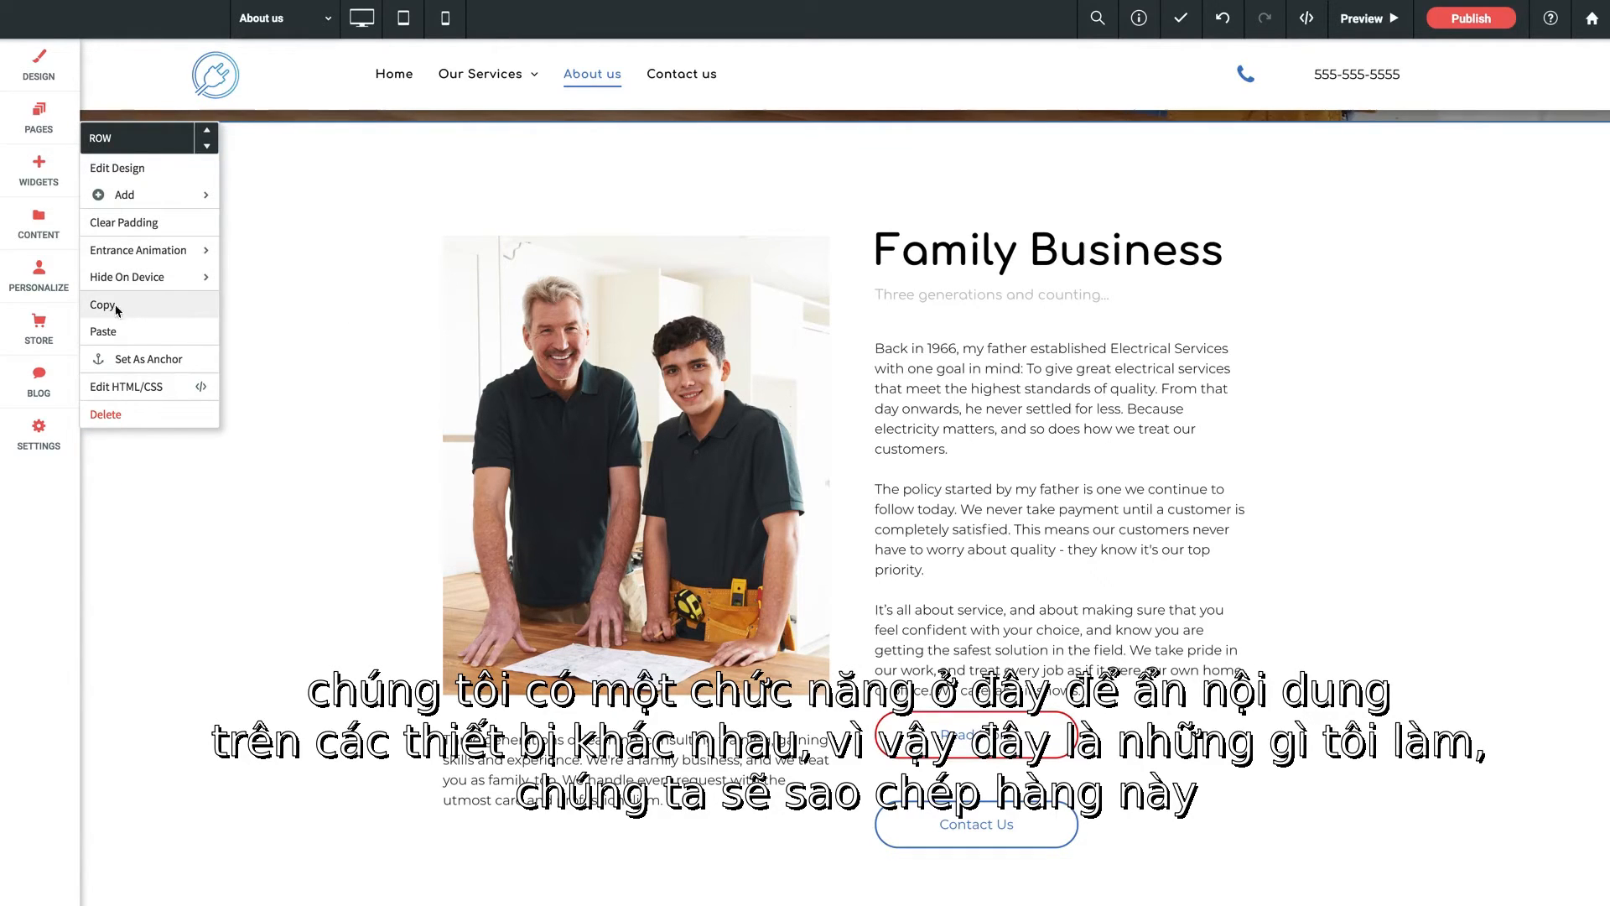
{"action": "left_click", "coordinate": [105, 306]}
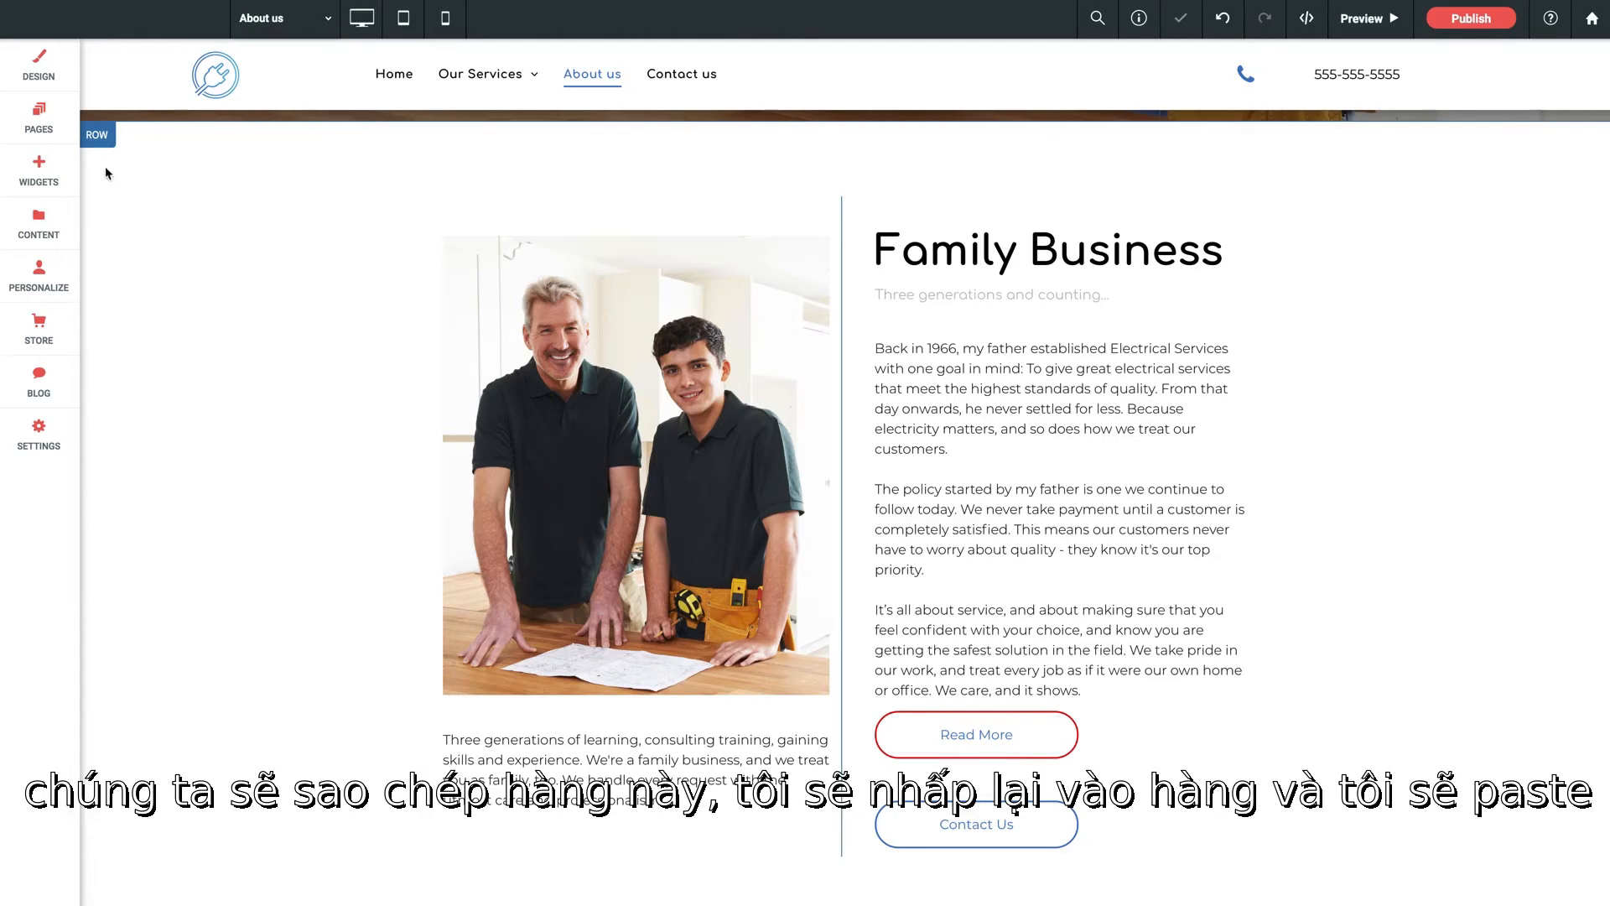
{"action": "left_click", "coordinate": [98, 137]}
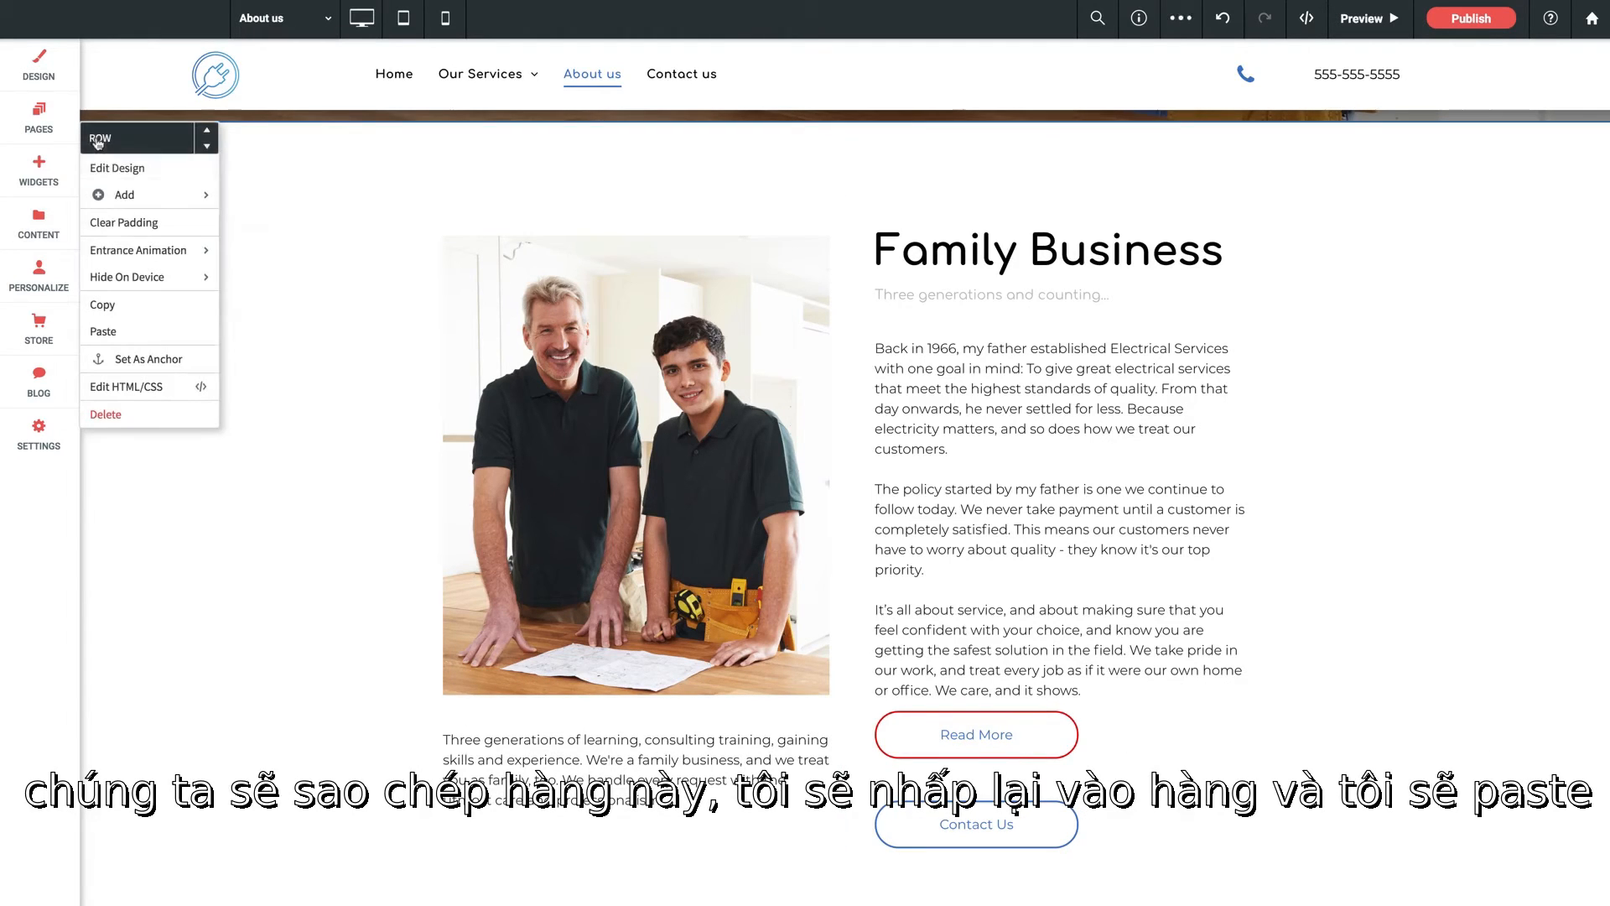
{"action": "left_click", "coordinate": [107, 334]}
Step: Hide the first of the two Family Business rows on mobile
{"action": "scroll", "coordinate": [256, 348], "scroll_direction": "down", "scroll_amount": 5}
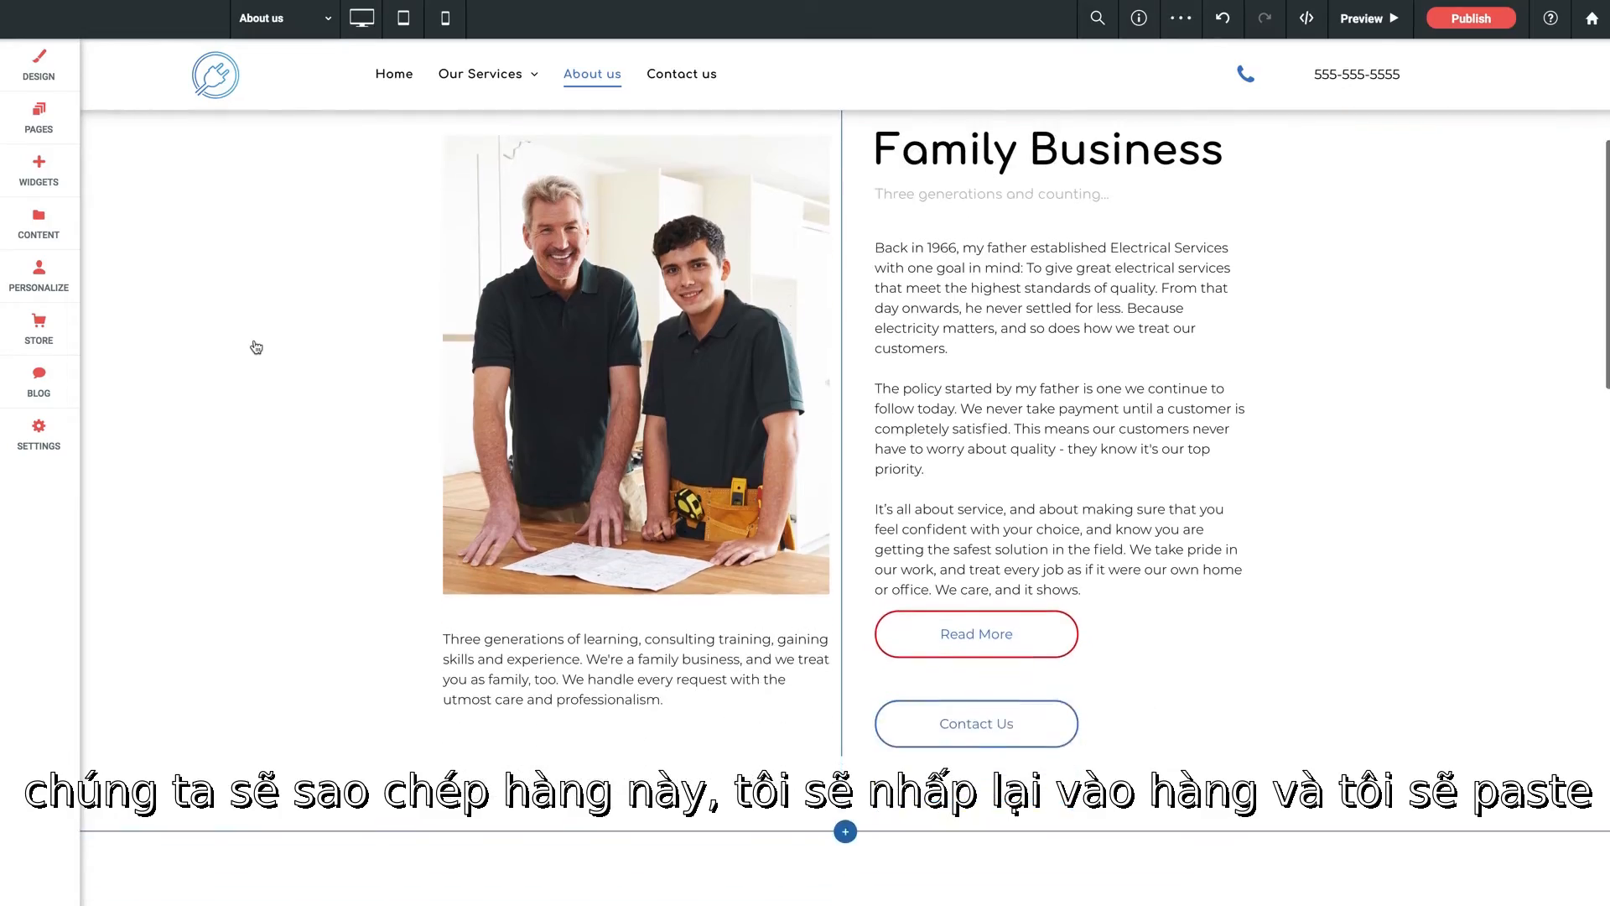
{"action": "scroll", "coordinate": [256, 348], "scroll_direction": "down", "scroll_amount": 4}
{"action": "scroll", "coordinate": [256, 348], "scroll_direction": "up", "scroll_amount": 4}
{"action": "scroll", "coordinate": [256, 348], "scroll_direction": "down", "scroll_amount": 4}
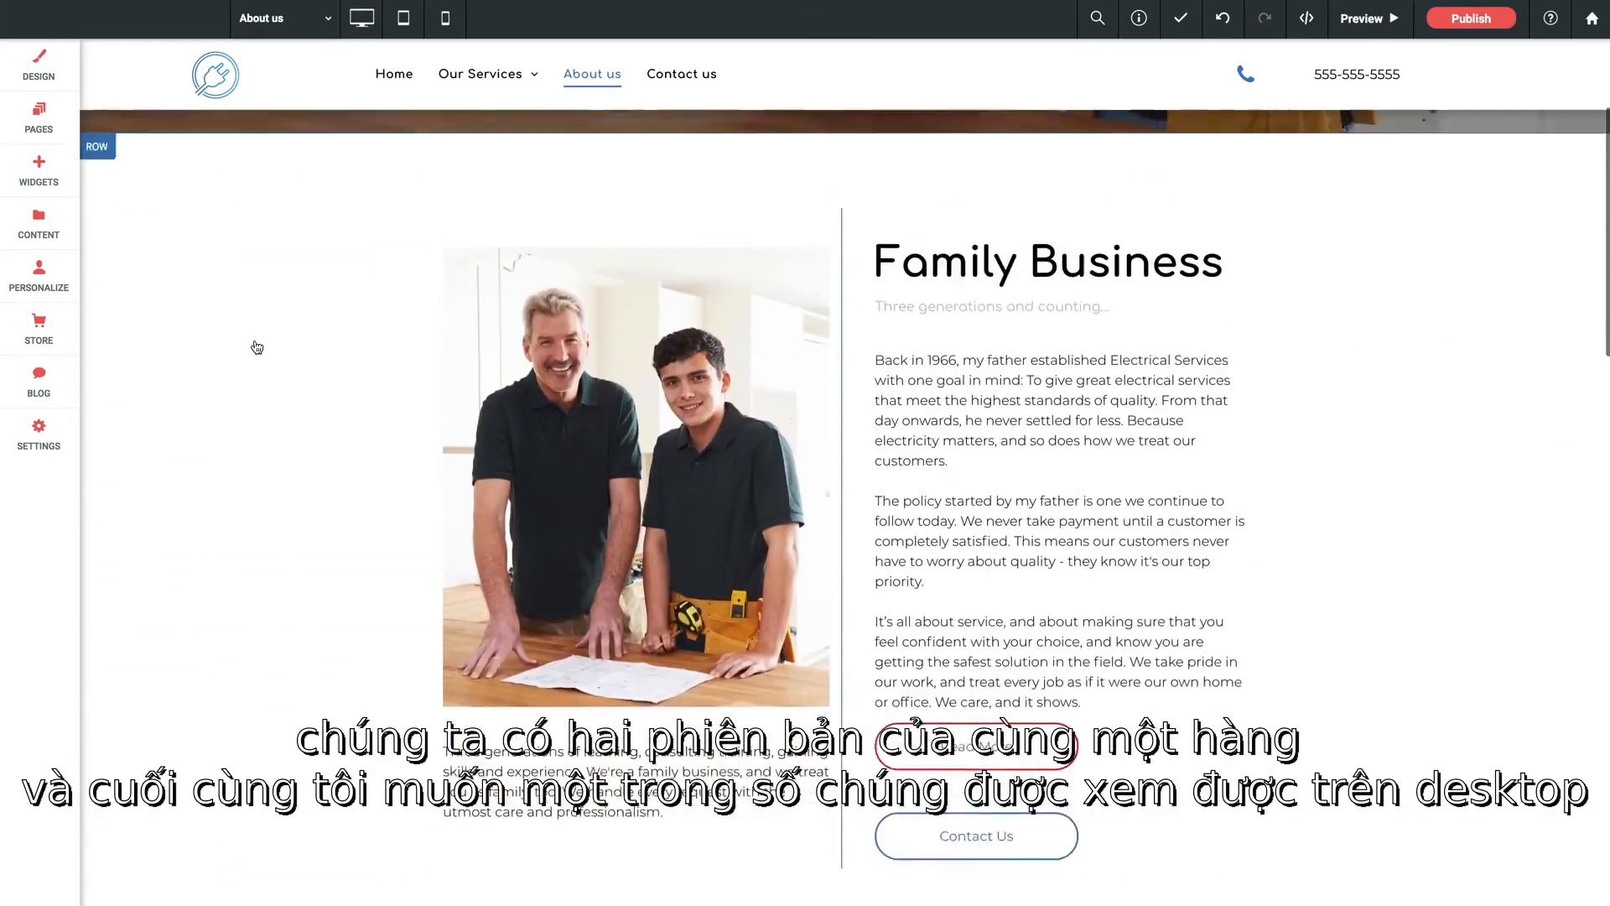
{"action": "scroll", "coordinate": [256, 348], "scroll_direction": "up", "scroll_amount": 6}
{"action": "scroll", "coordinate": [255, 348], "scroll_direction": "down", "scroll_amount": 9}
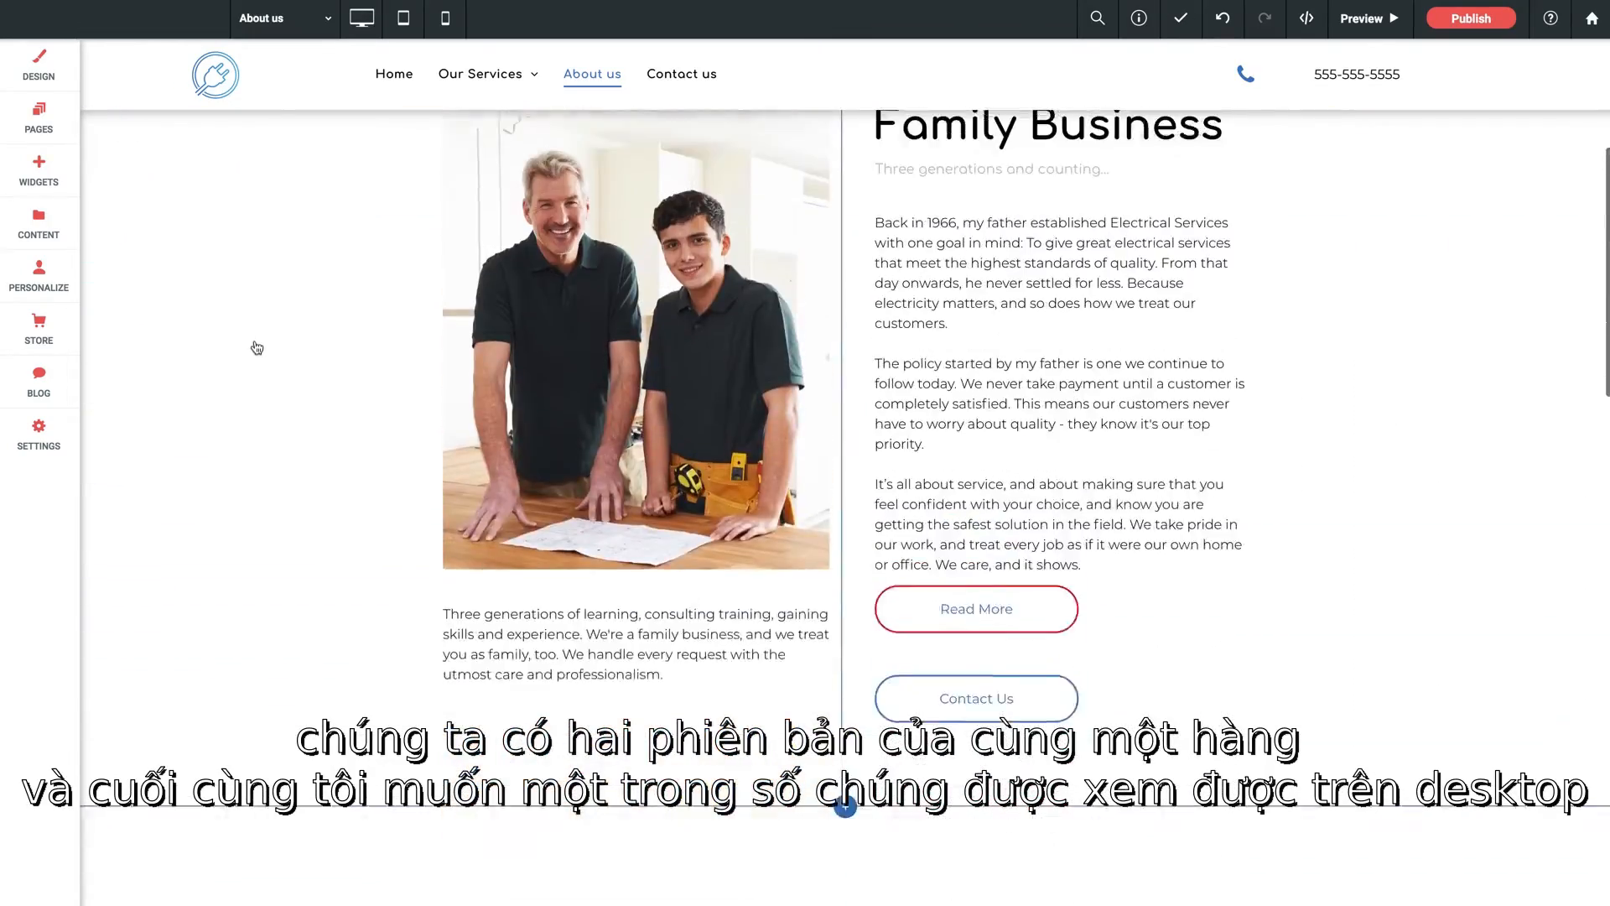
{"action": "scroll", "coordinate": [256, 348], "scroll_direction": "up", "scroll_amount": 1}
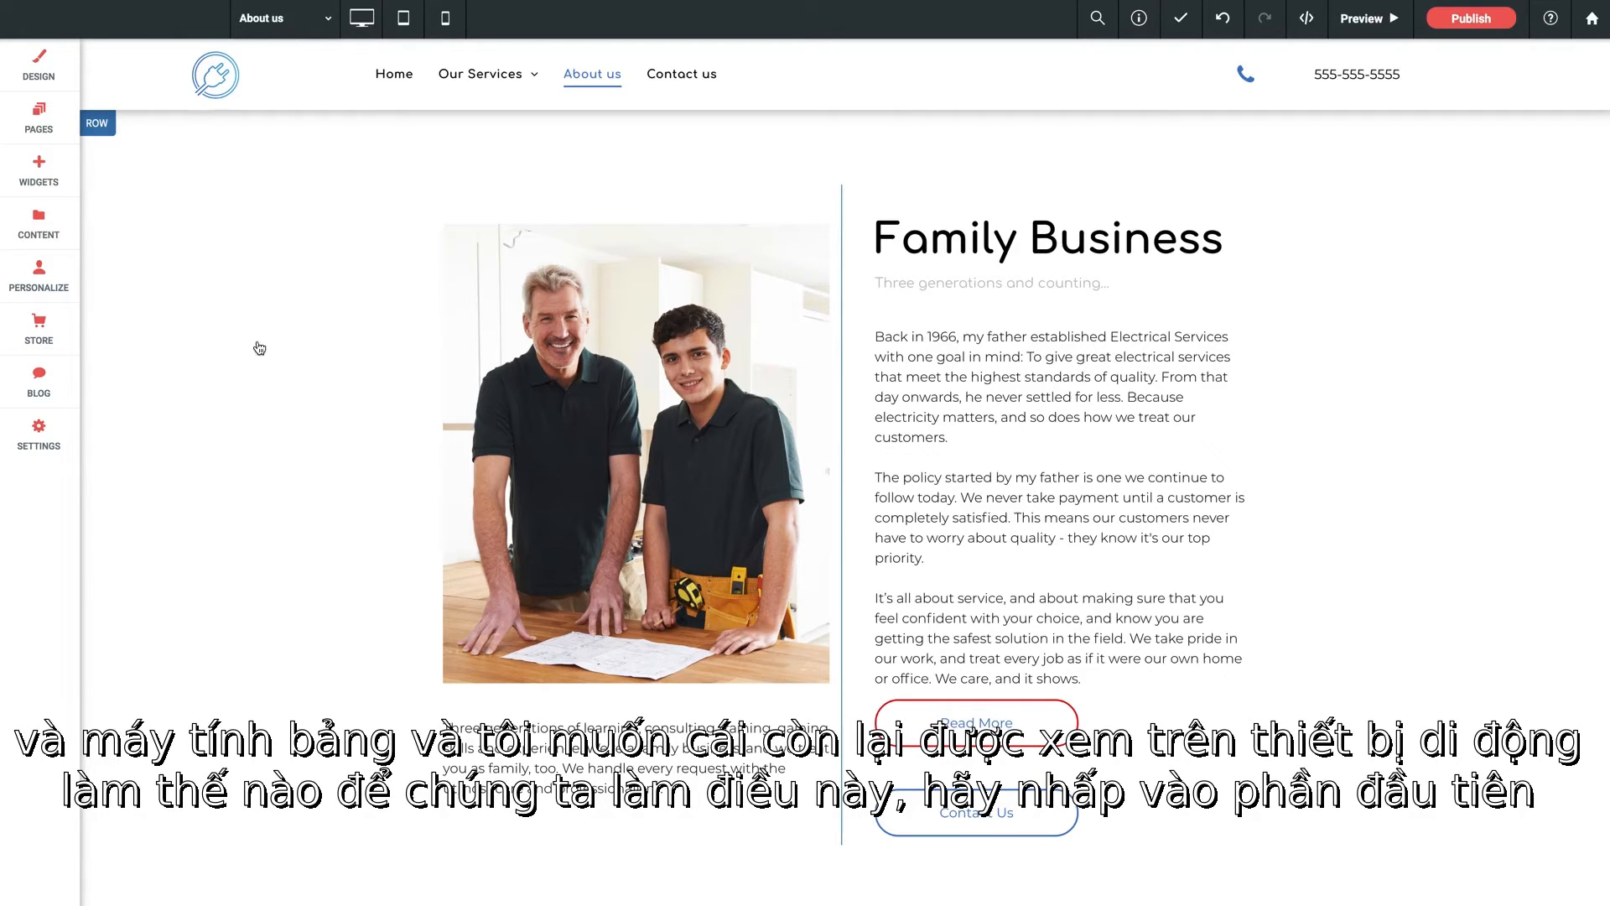
{"action": "scroll", "coordinate": [260, 348], "scroll_direction": "up", "scroll_amount": 1}
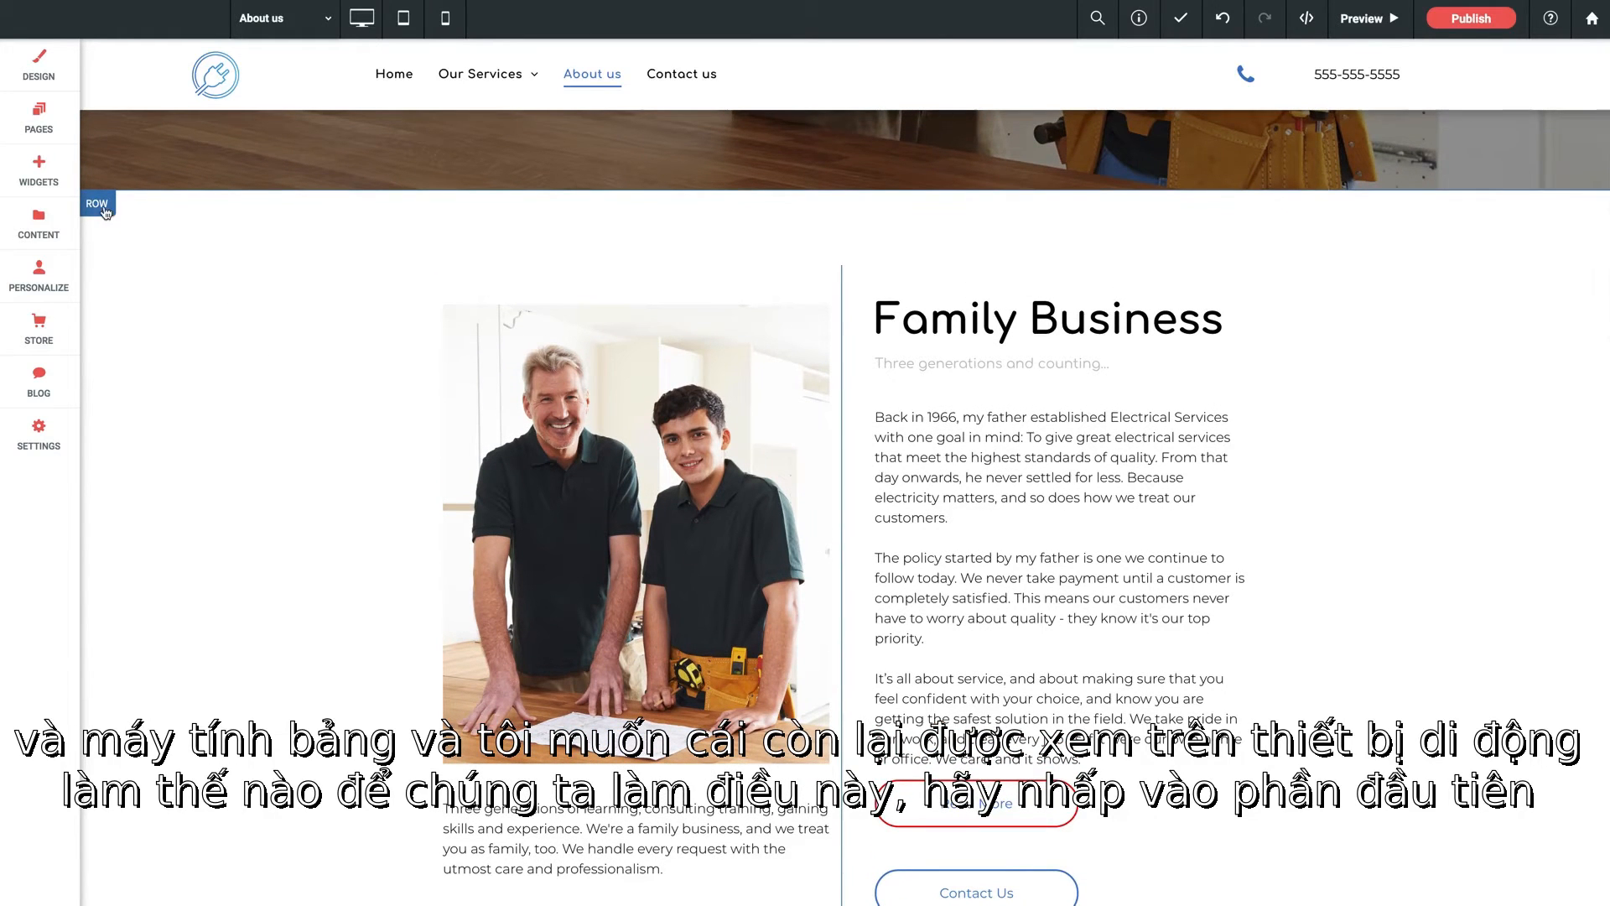
{"action": "left_click", "coordinate": [105, 209]}
{"action": "mouse_move", "coordinate": [155, 347]}
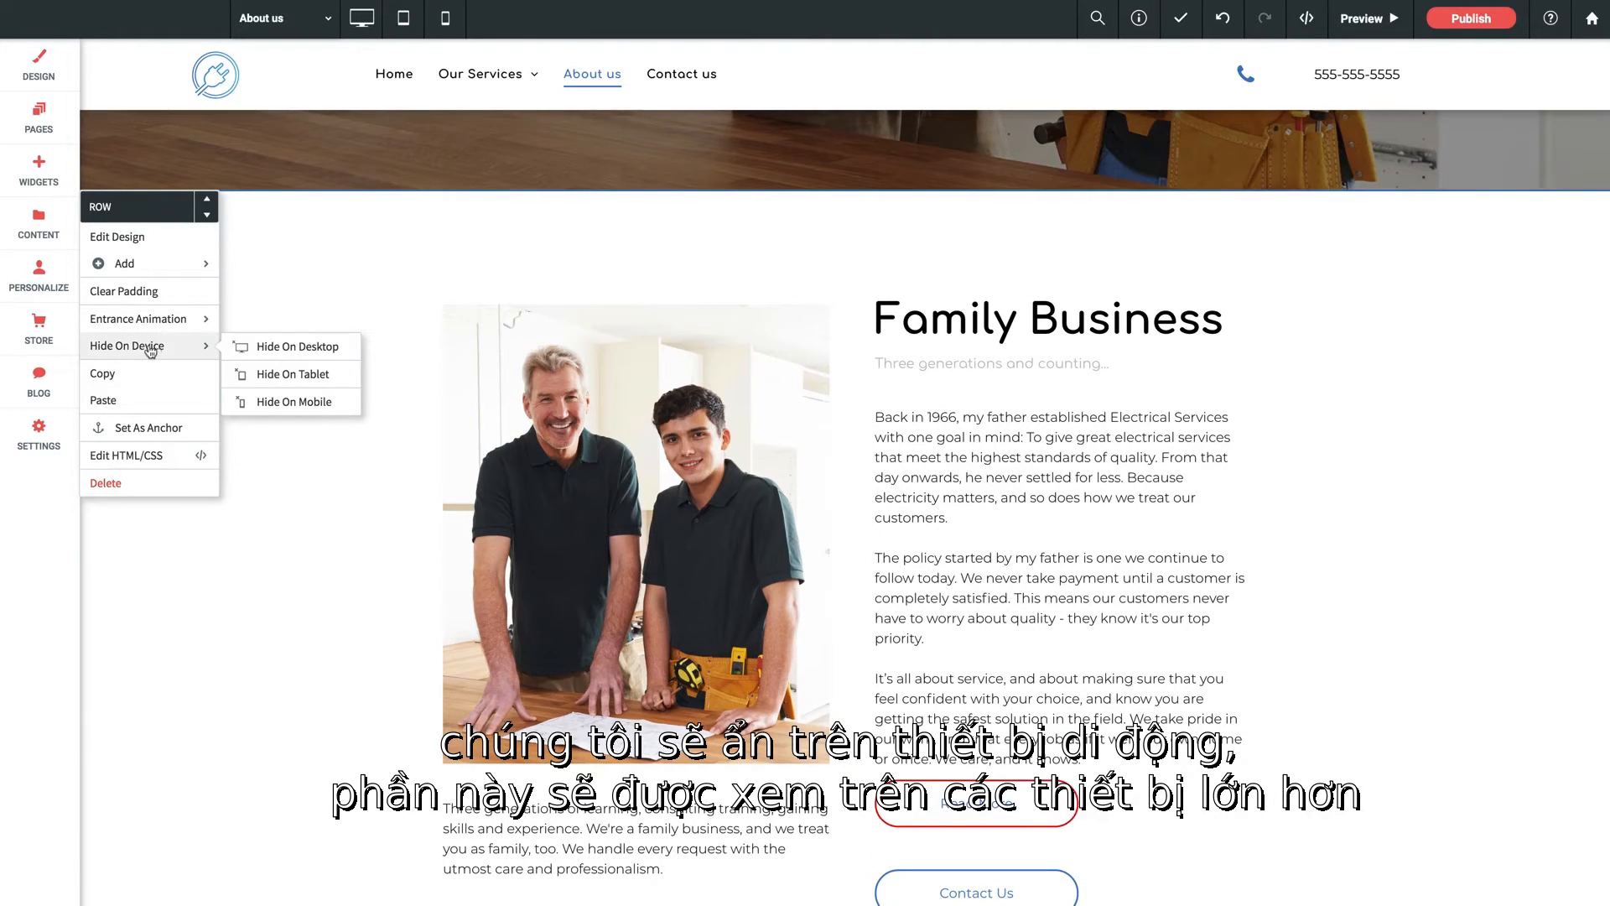
{"action": "left_click", "coordinate": [288, 408]}
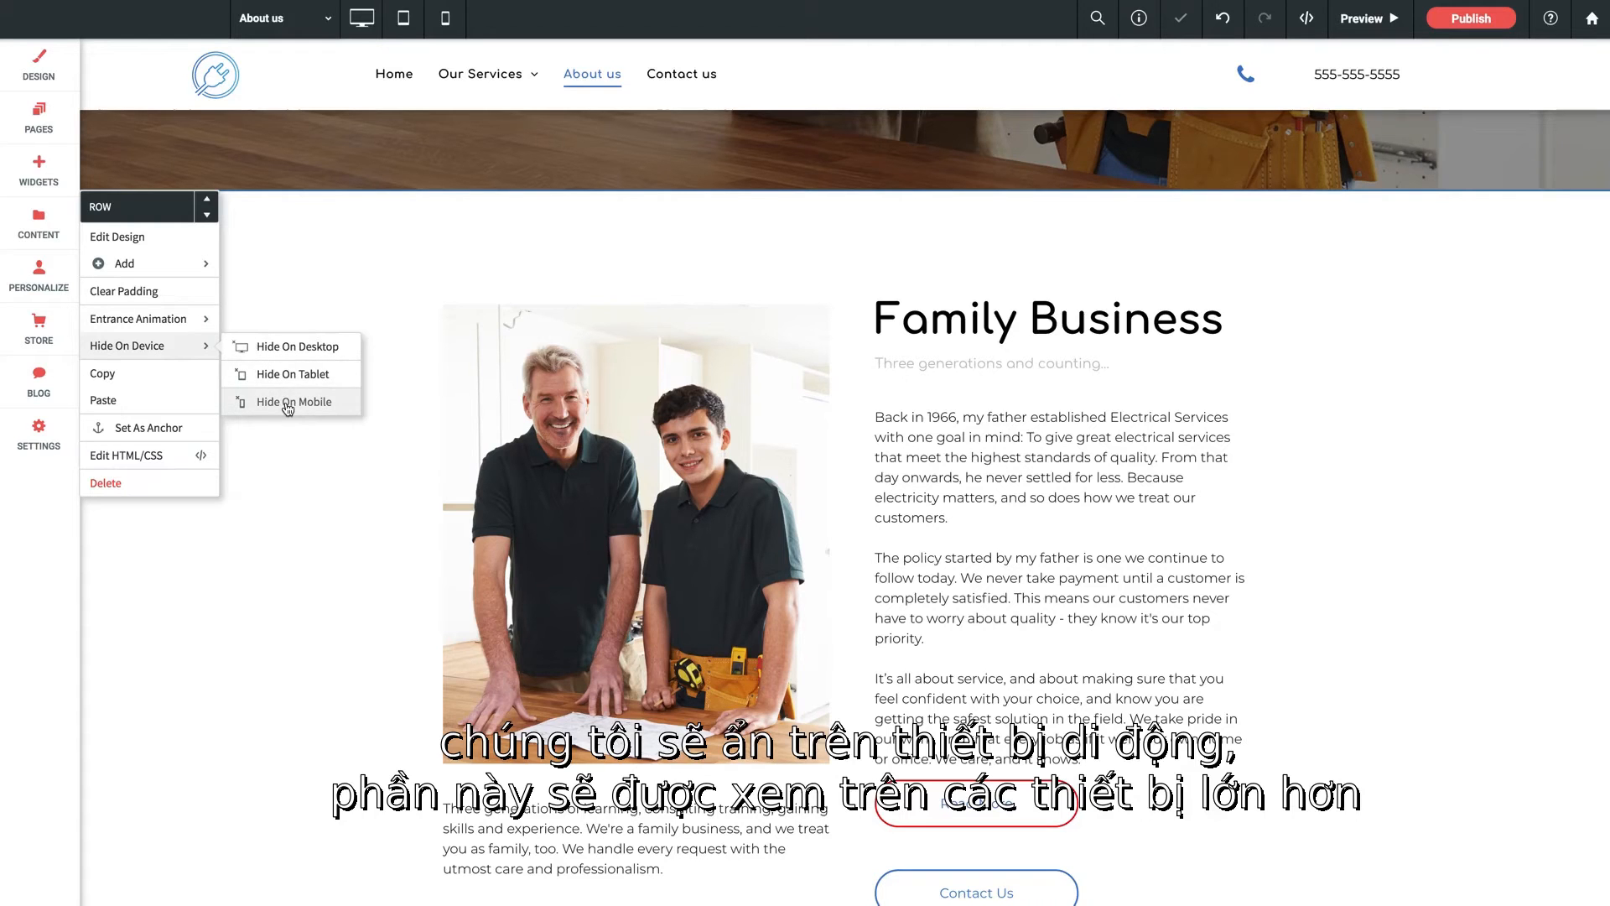
{"action": "left_click", "coordinate": [387, 498]}
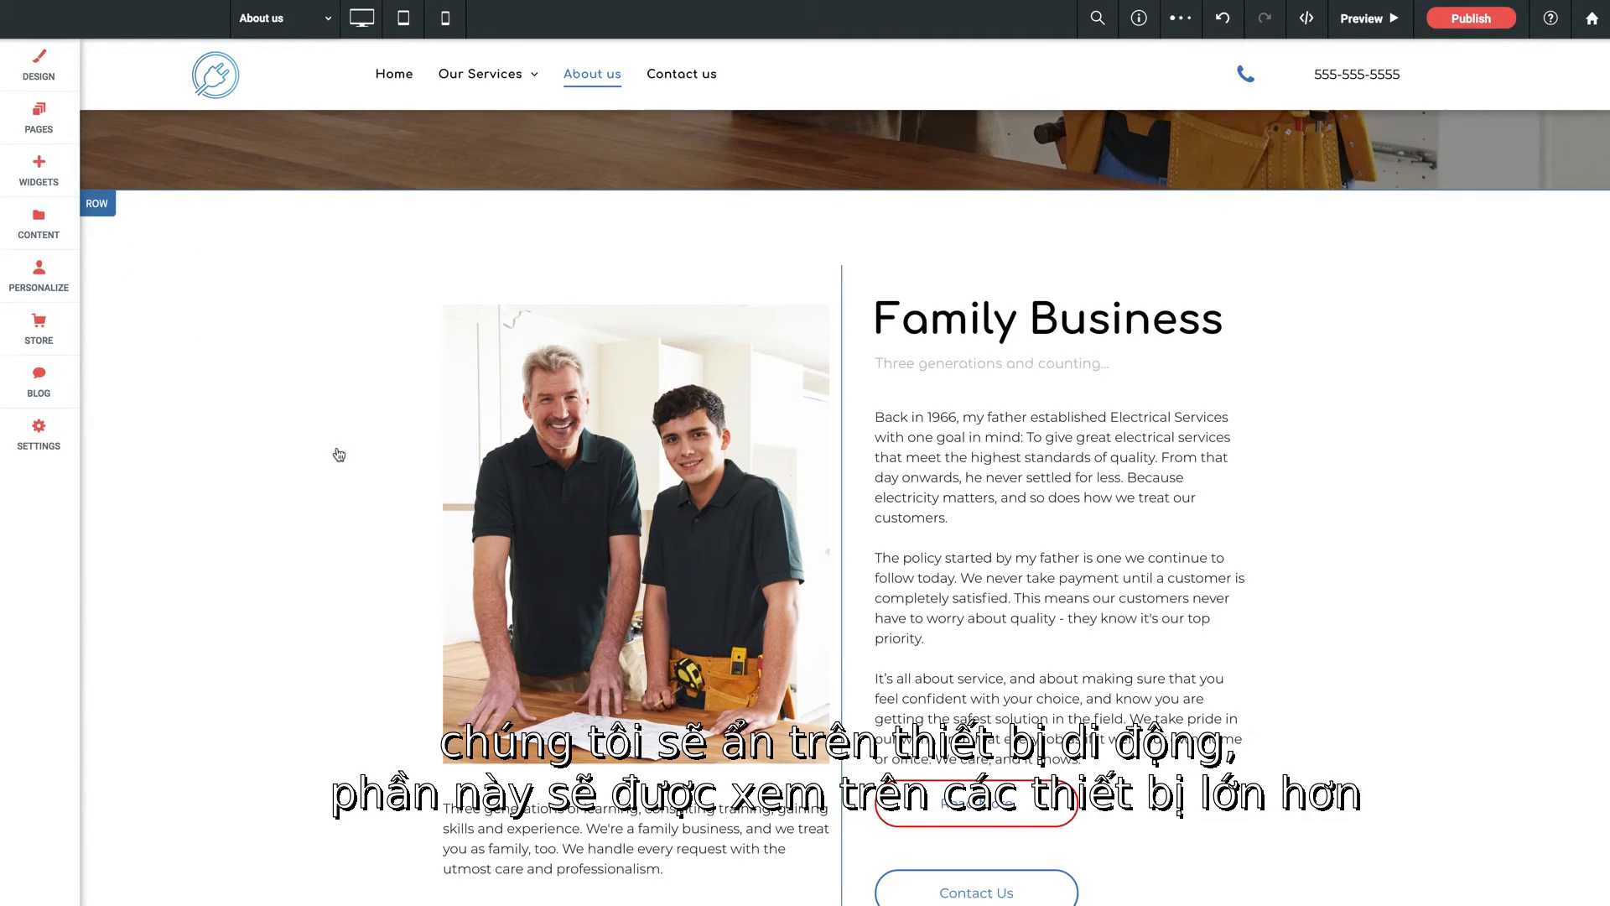
Step: Hide the second Family Business row on both tablet and desktop
{"action": "scroll", "coordinate": [339, 455], "scroll_direction": "down", "scroll_amount": 7}
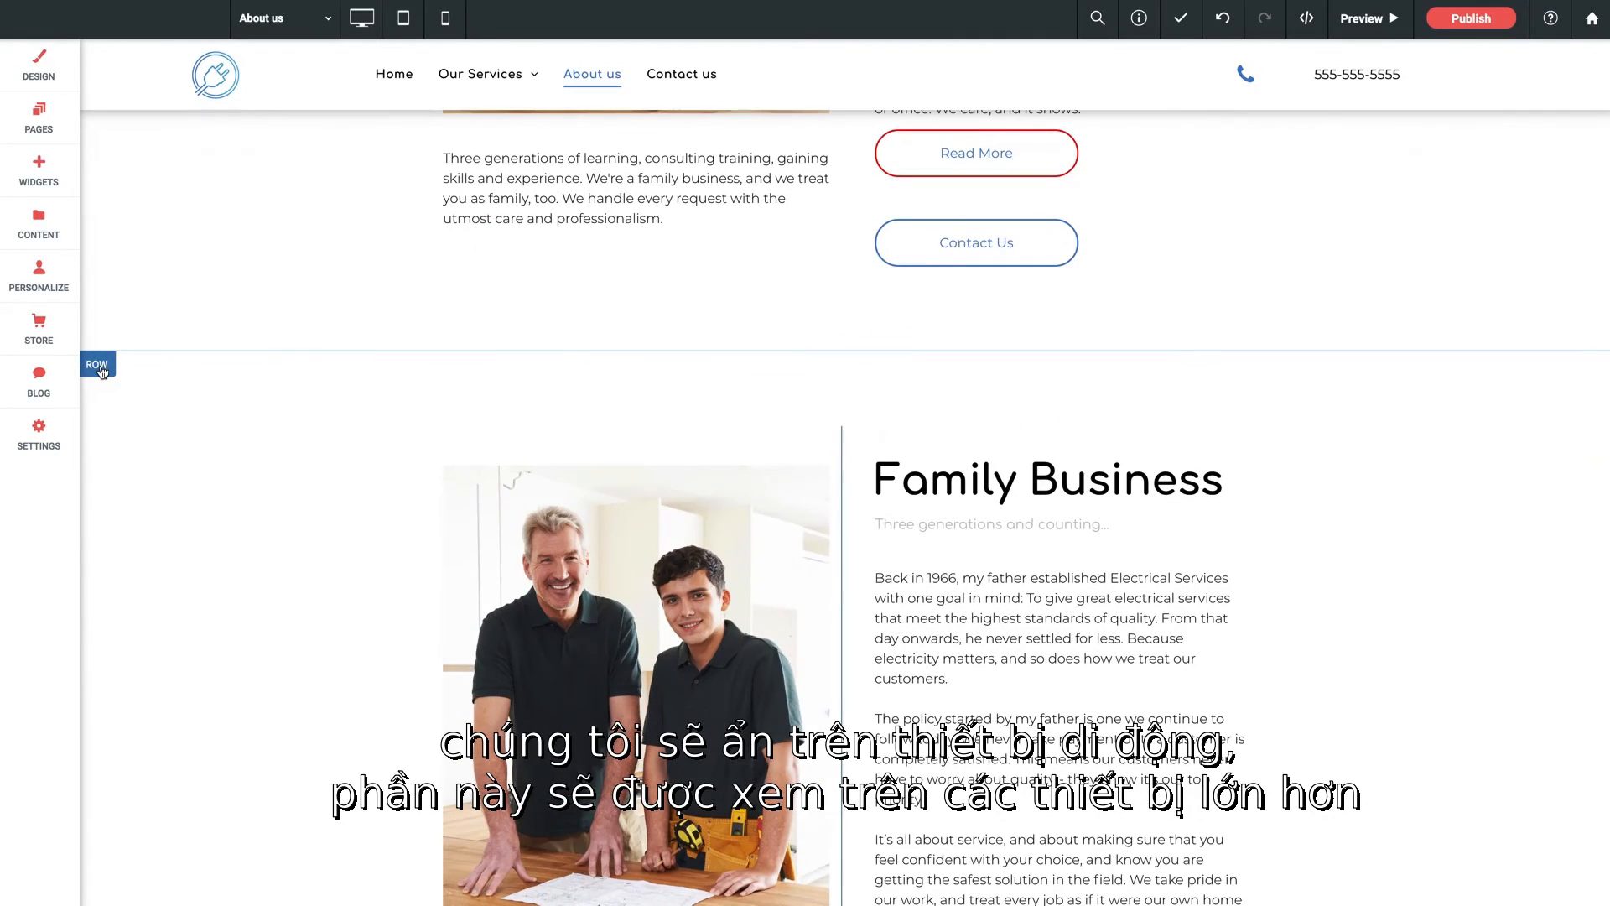
{"action": "left_click", "coordinate": [99, 367]}
{"action": "mouse_move", "coordinate": [159, 510]}
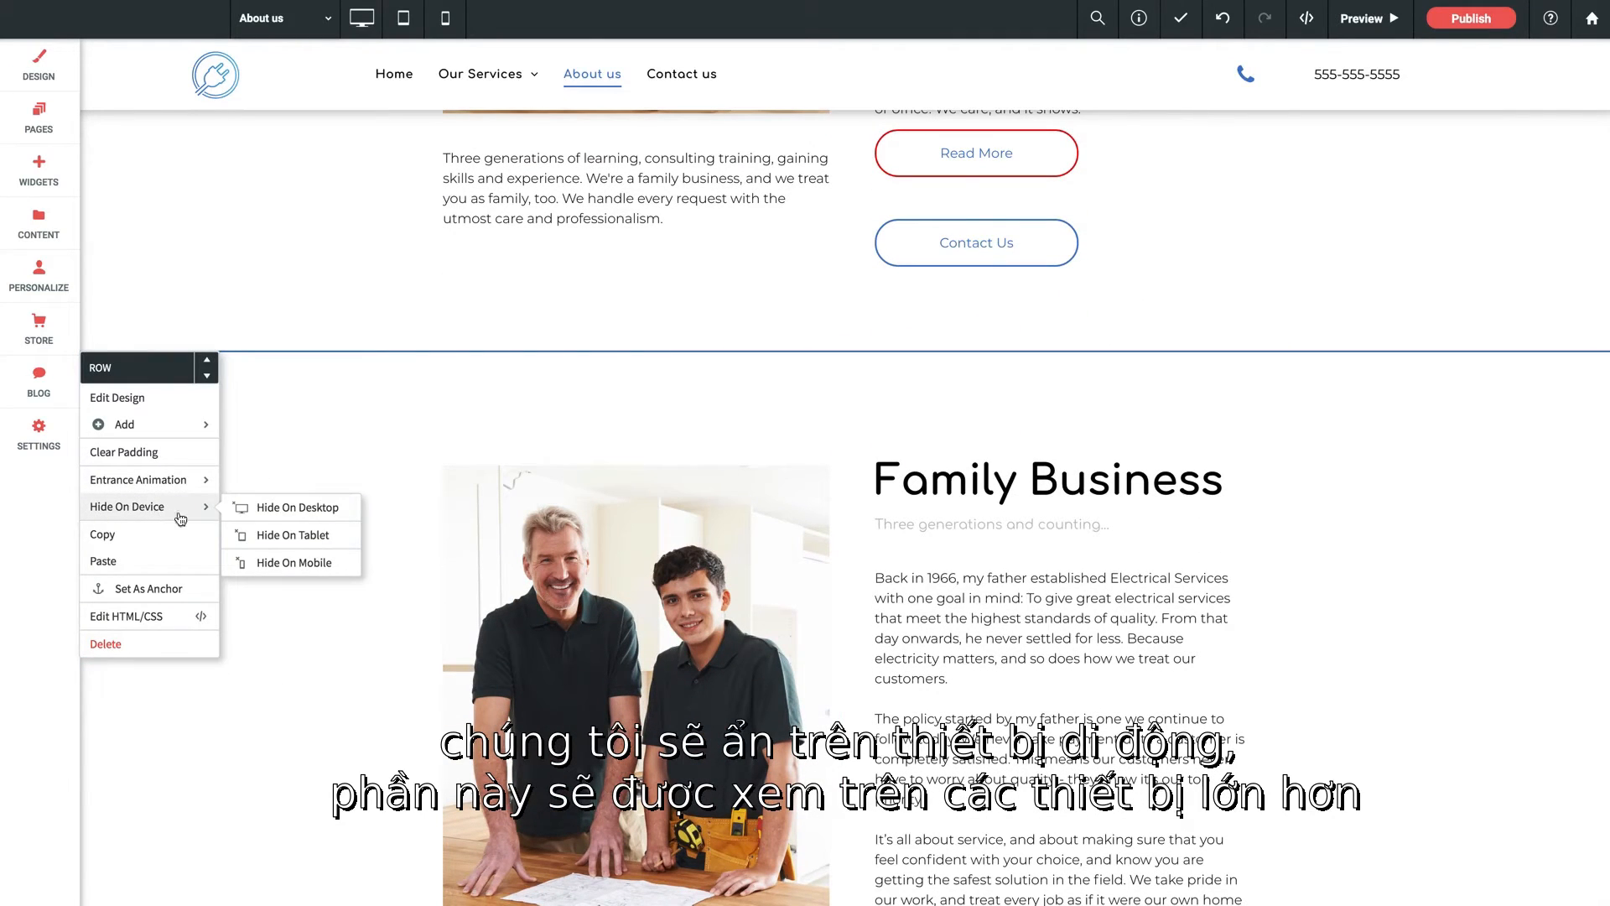
{"action": "left_click", "coordinate": [282, 538]}
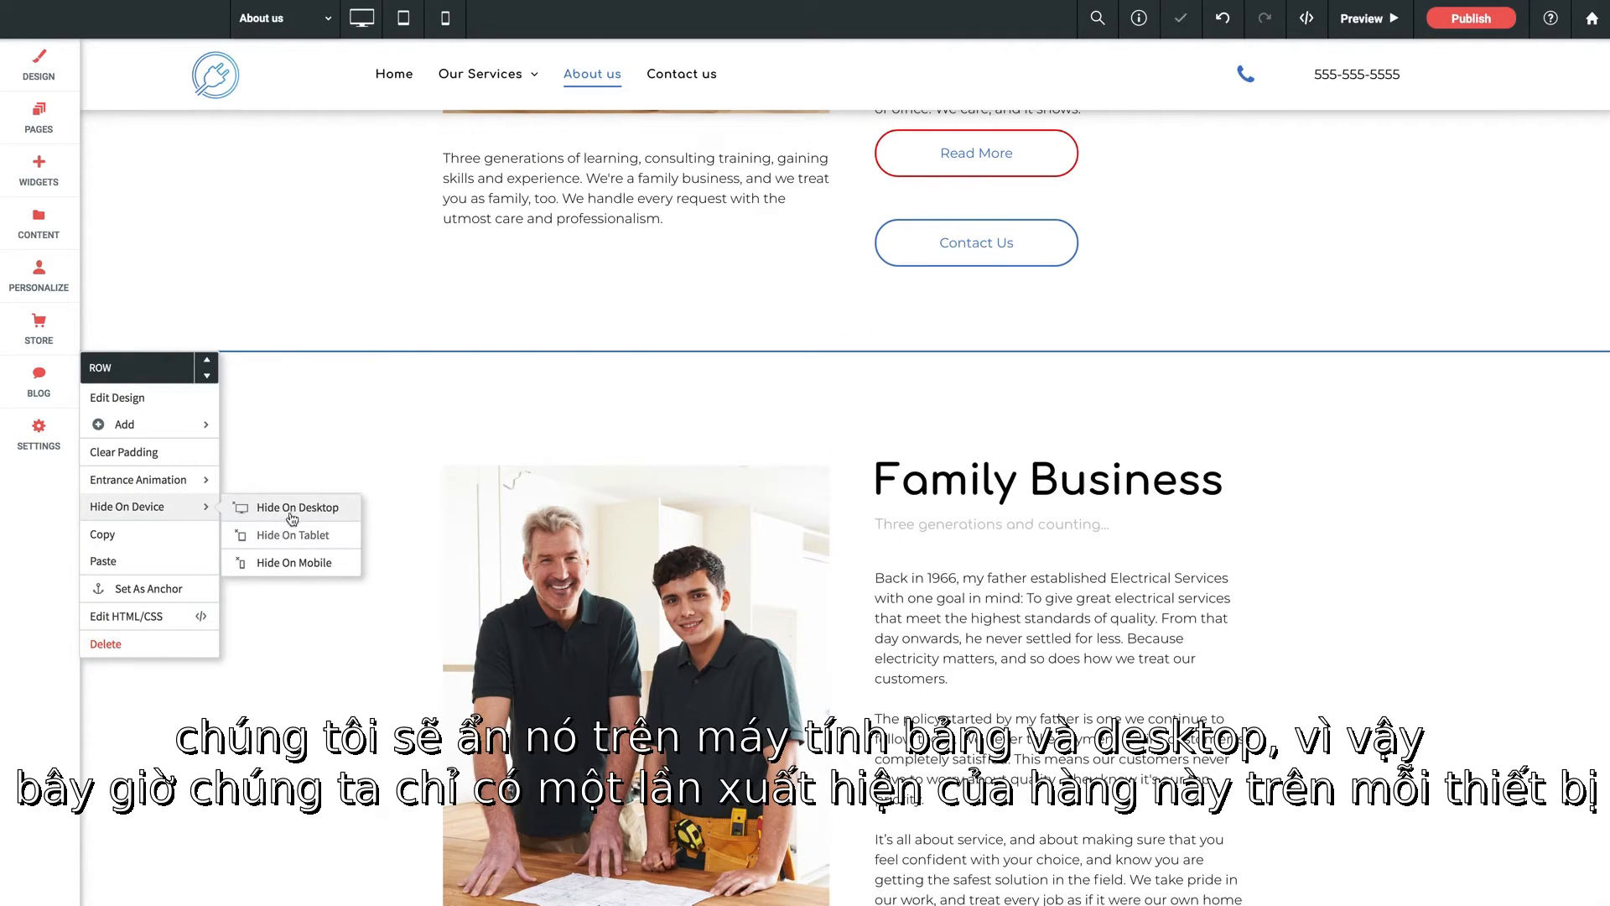
{"action": "left_click", "coordinate": [293, 507]}
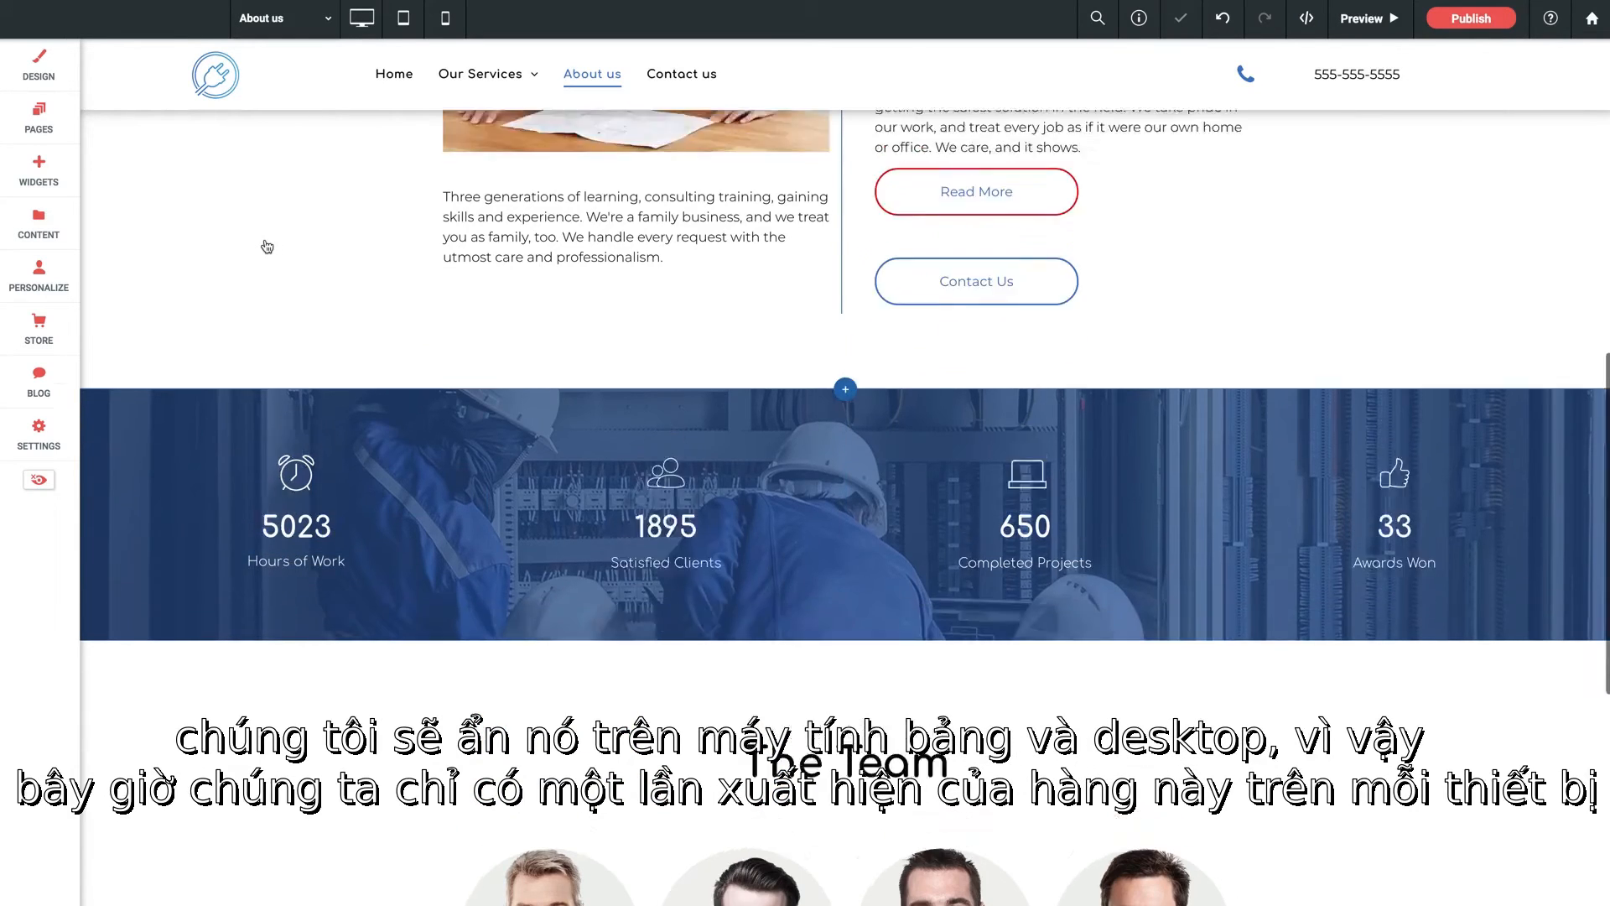
{"action": "scroll", "coordinate": [267, 247], "scroll_direction": "down", "scroll_amount": 1}
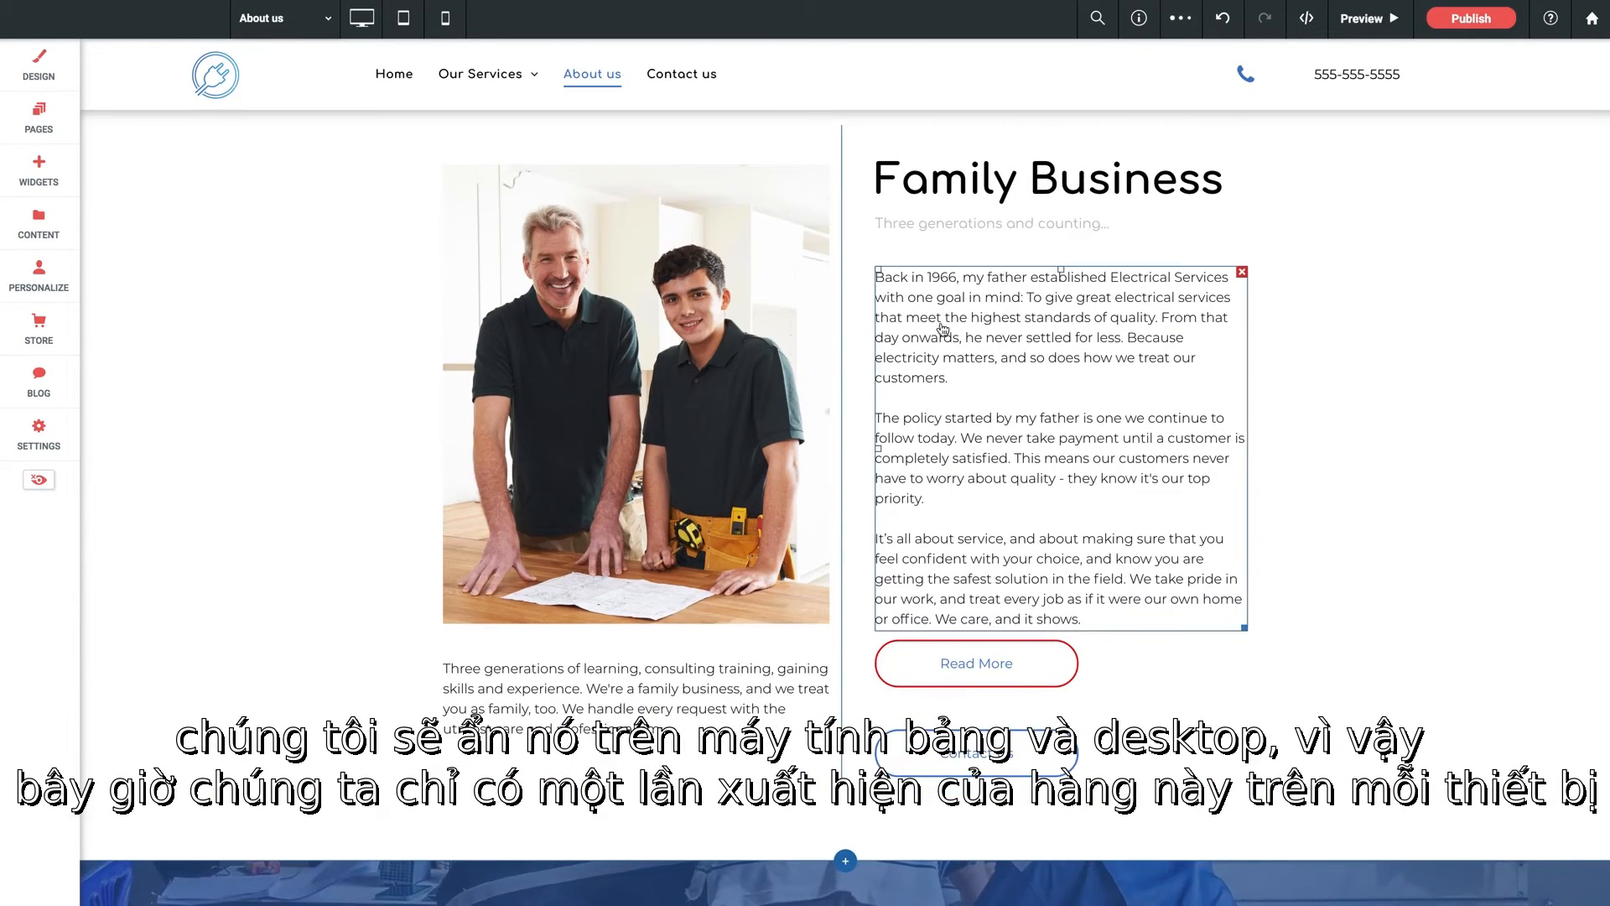
{"action": "scroll", "coordinate": [845, 337], "scroll_direction": "up", "scroll_amount": 1}
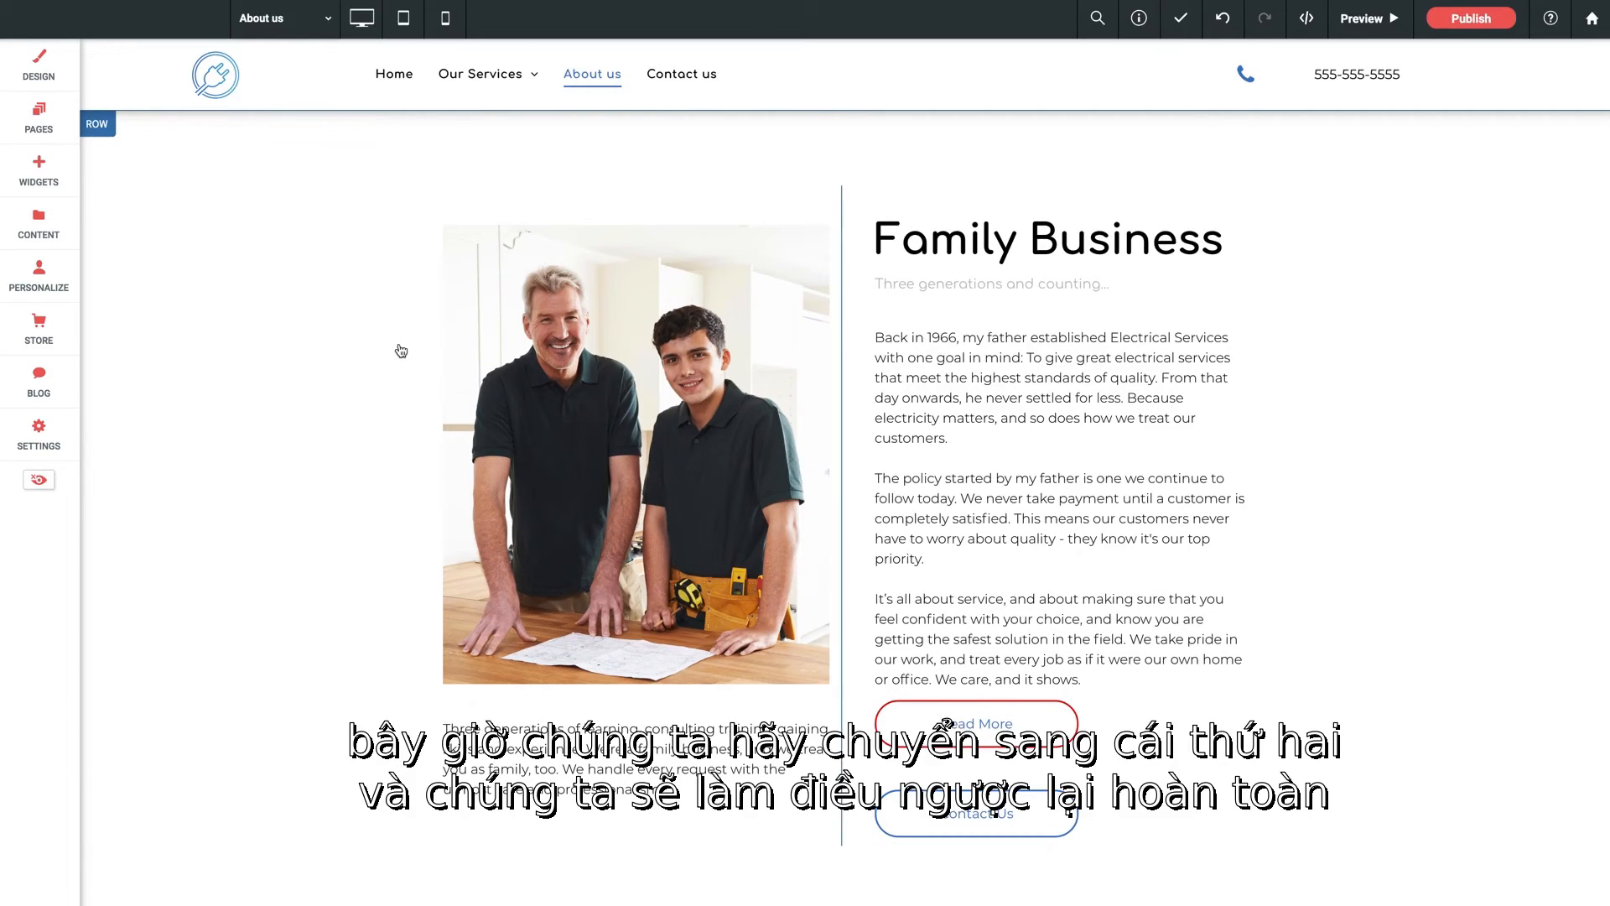
Step: In the mobile version, delete the photo of the two men below the Contact Us button
{"action": "left_click", "coordinate": [445, 17]}
{"action": "scroll", "coordinate": [797, 411], "scroll_direction": "down", "scroll_amount": 10}
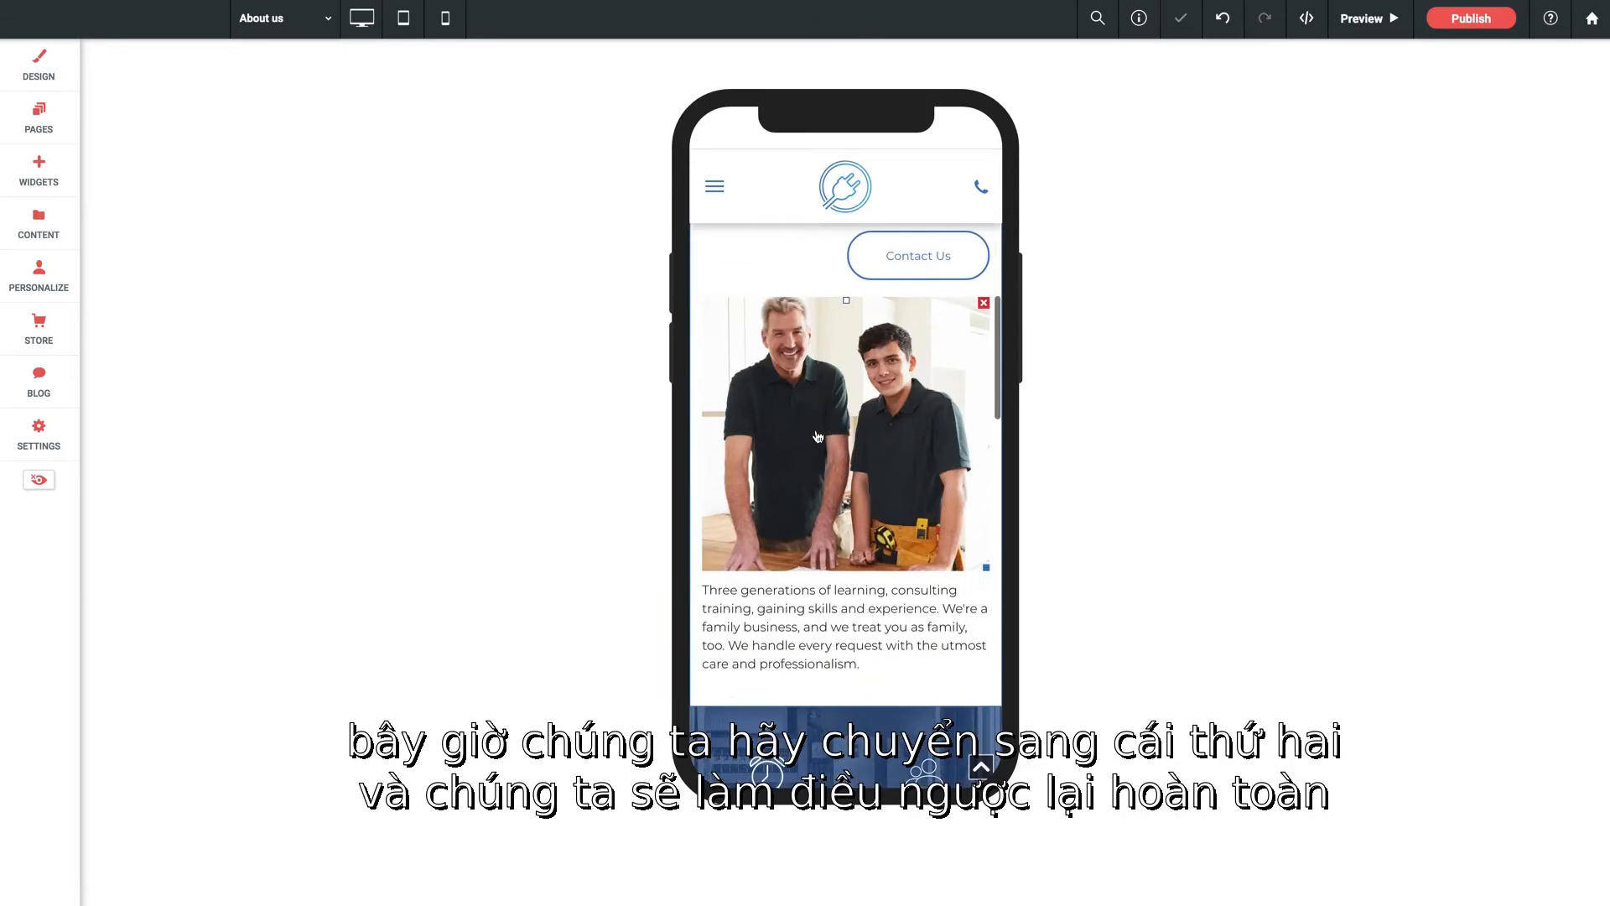
{"action": "left_click", "coordinate": [984, 303]}
{"action": "scroll", "coordinate": [807, 379], "scroll_direction": "up", "scroll_amount": 4}
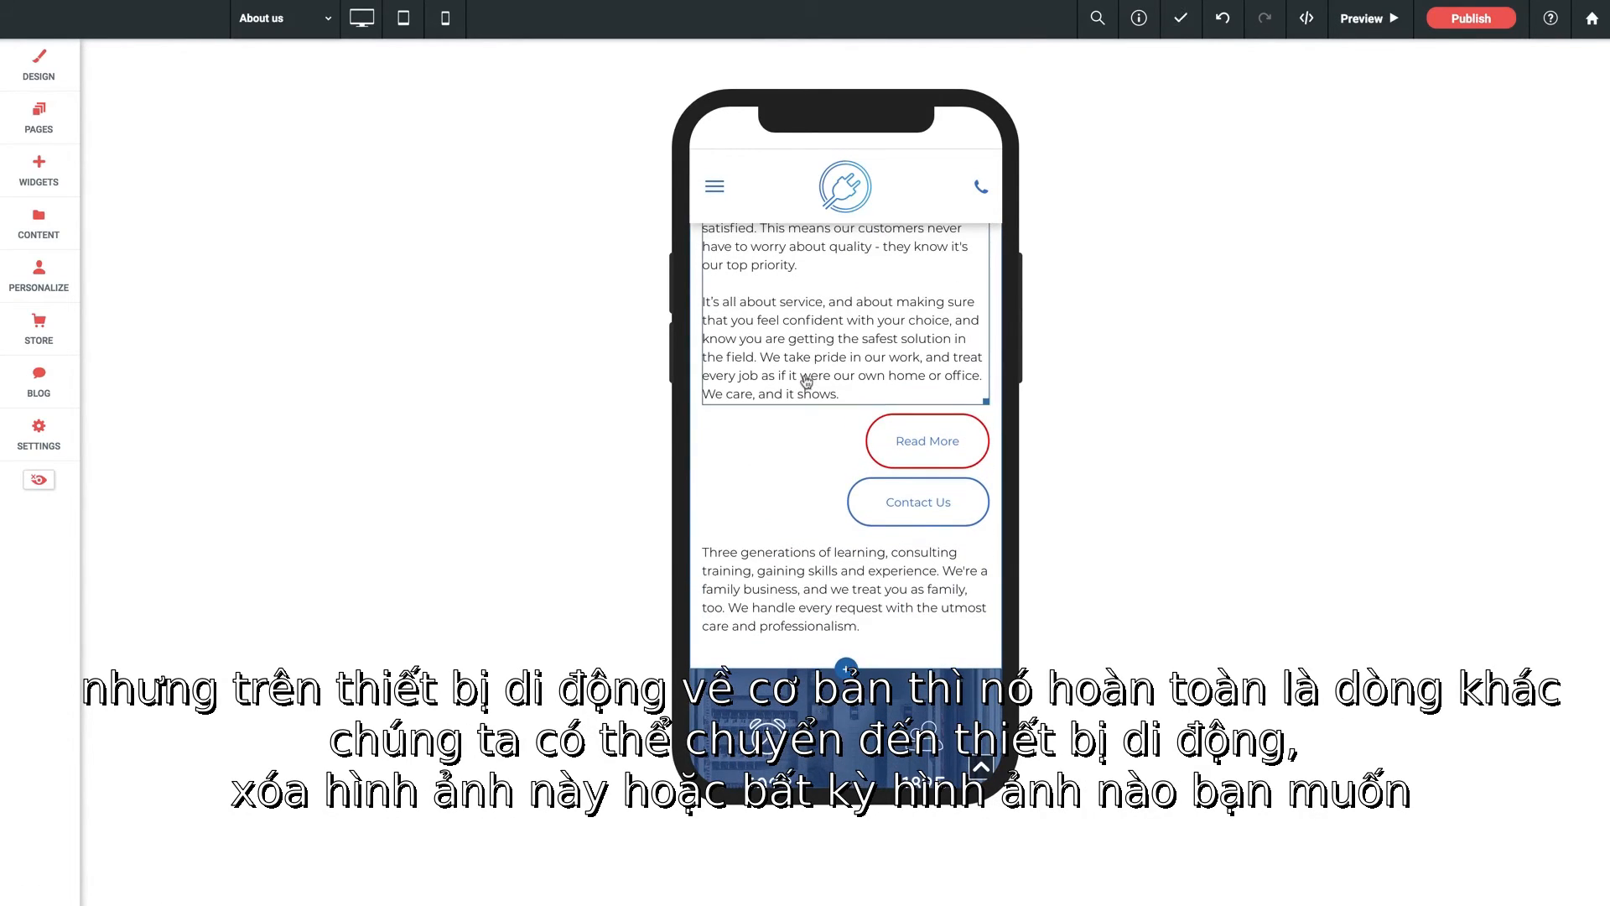
Step: Check the Family Business row's photo in the tablet and desktop versions of the page
{"action": "left_click", "coordinate": [403, 17]}
{"action": "scroll", "coordinate": [836, 430], "scroll_direction": "down", "scroll_amount": 3}
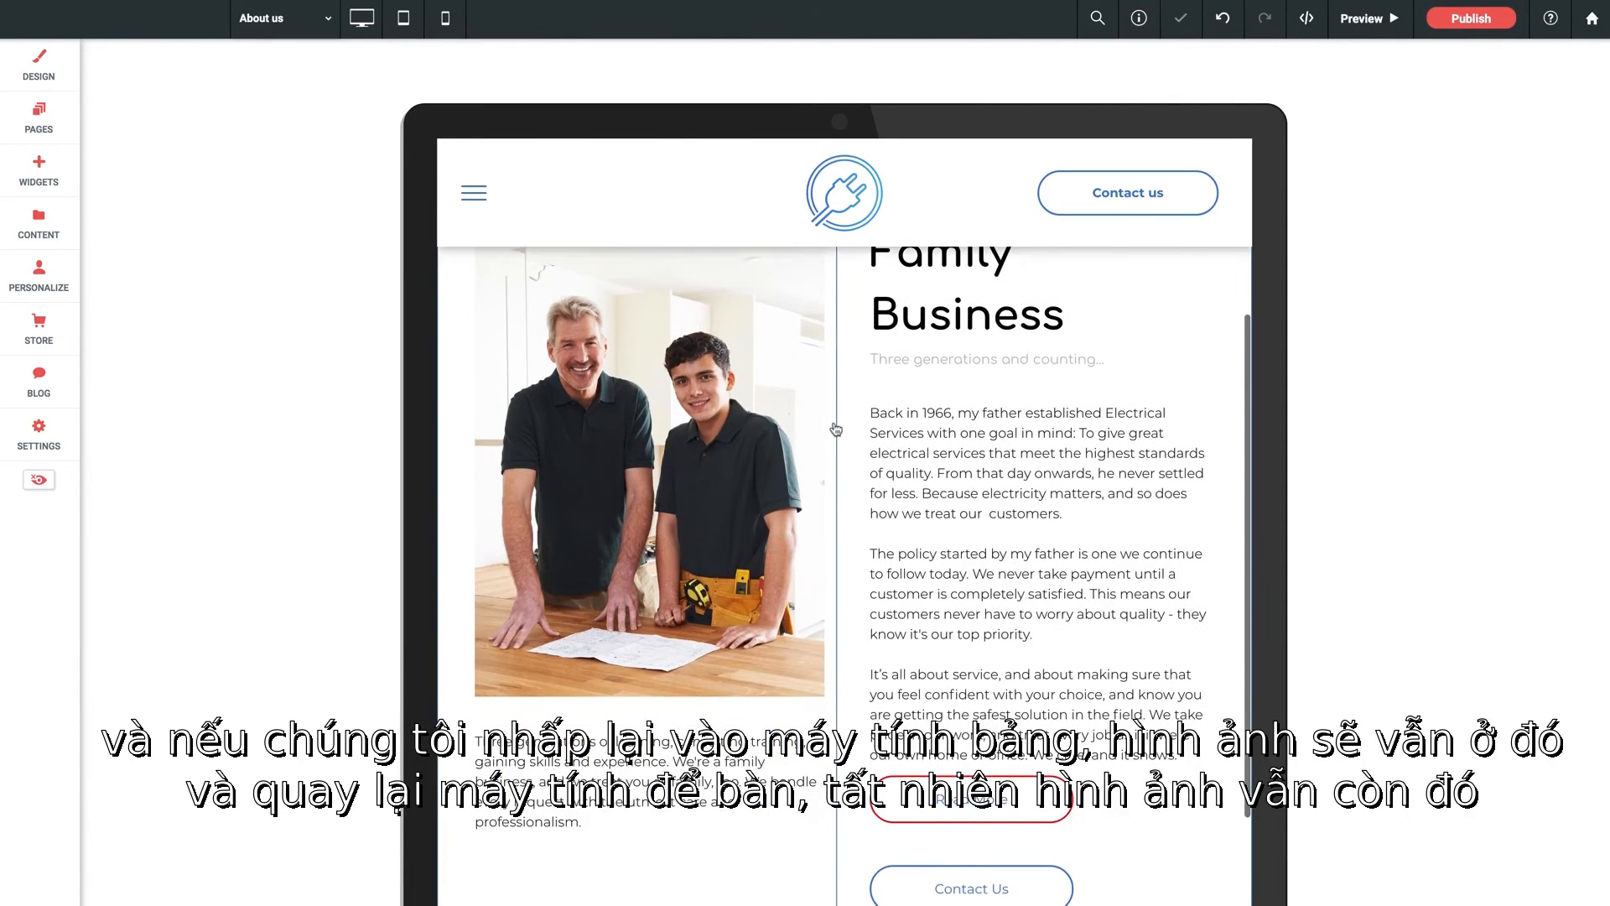
{"action": "left_click", "coordinate": [362, 18]}
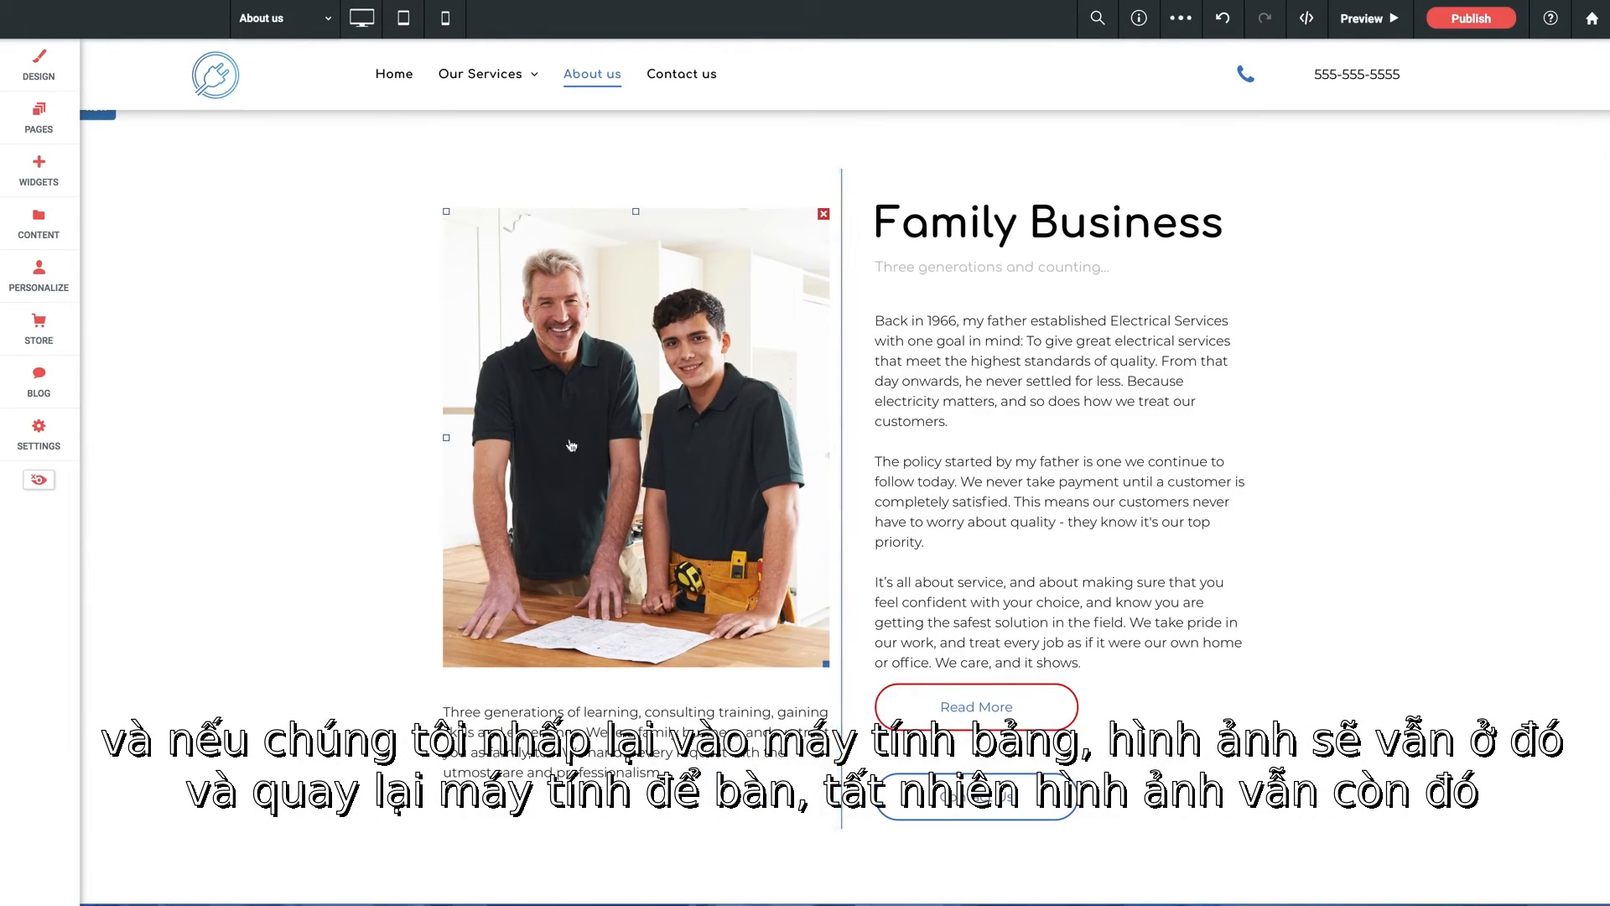
{"action": "left_click", "coordinate": [394, 442]}
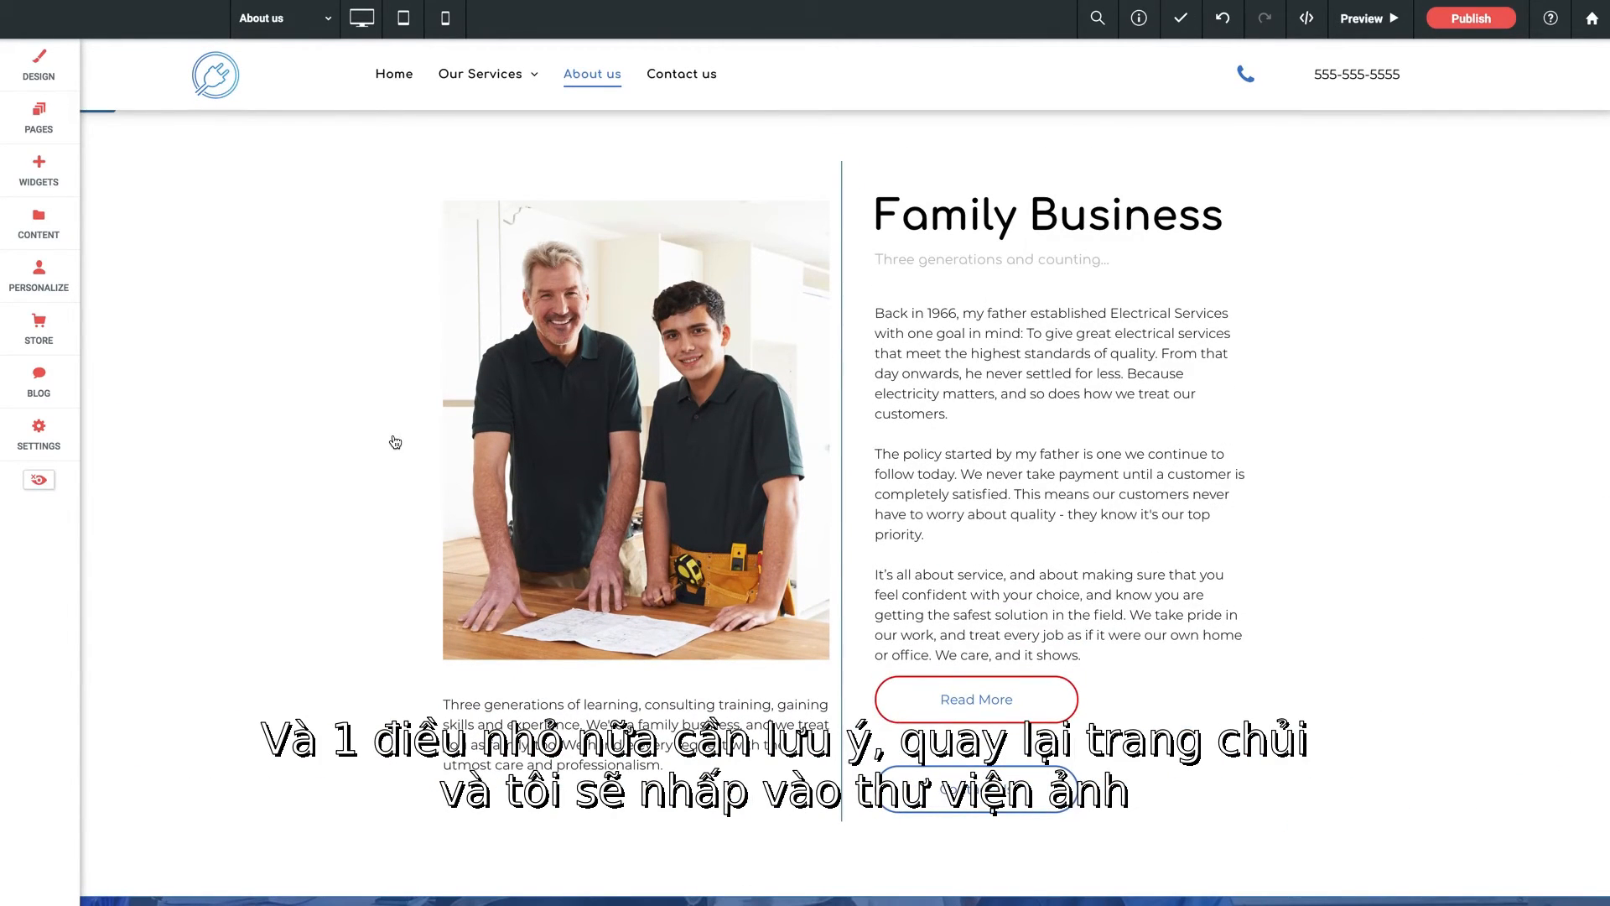
Step: Go to the Home page and open the design settings of the photo gallery in the Recent Projects row
{"action": "left_click", "coordinate": [260, 19]}
{"action": "left_click", "coordinate": [263, 62]}
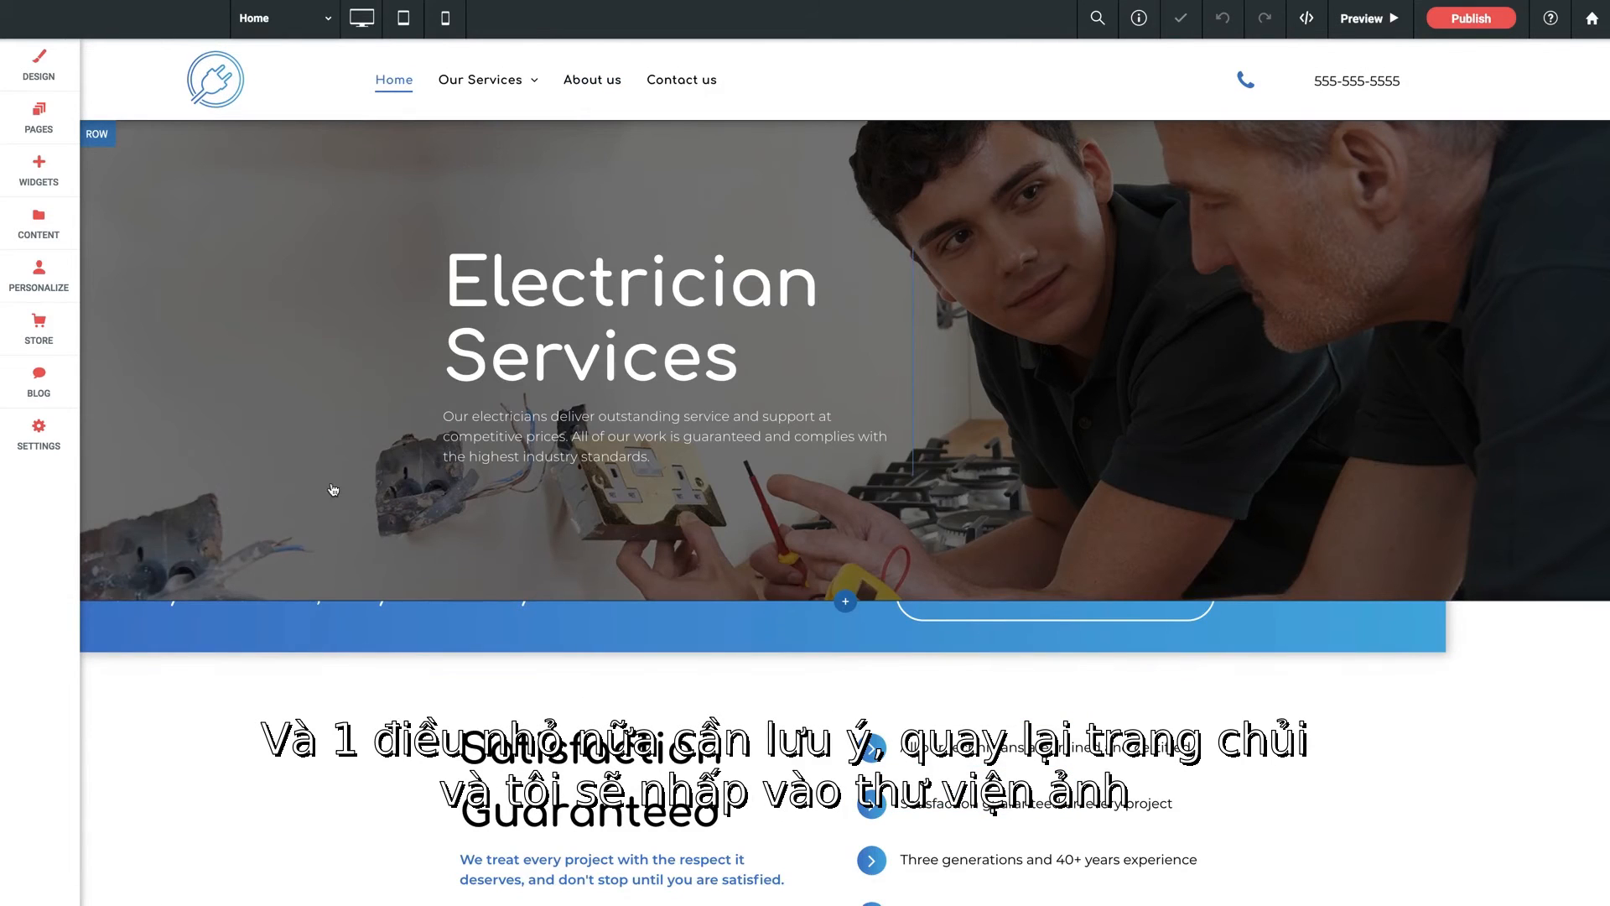
{"action": "scroll", "coordinate": [383, 601], "scroll_direction": "down", "scroll_amount": 10}
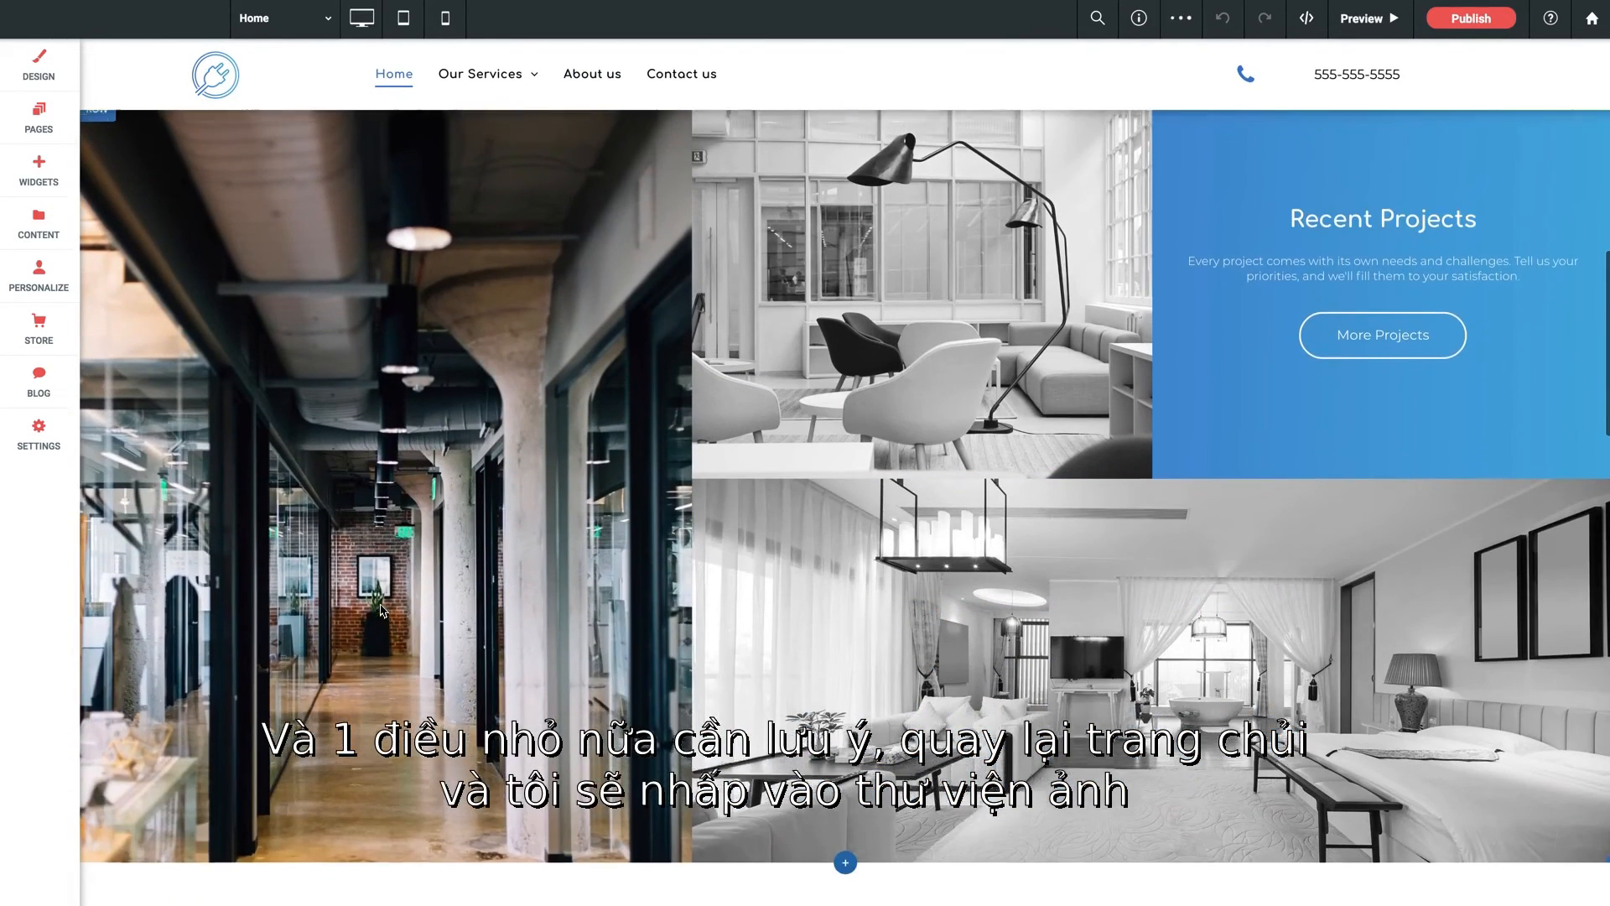
{"action": "left_click", "coordinate": [472, 328]}
{"action": "left_click_drag", "start_coordinate": [413, 249], "coordinate": [698, 214]}
{"action": "left_click", "coordinate": [460, 207]}
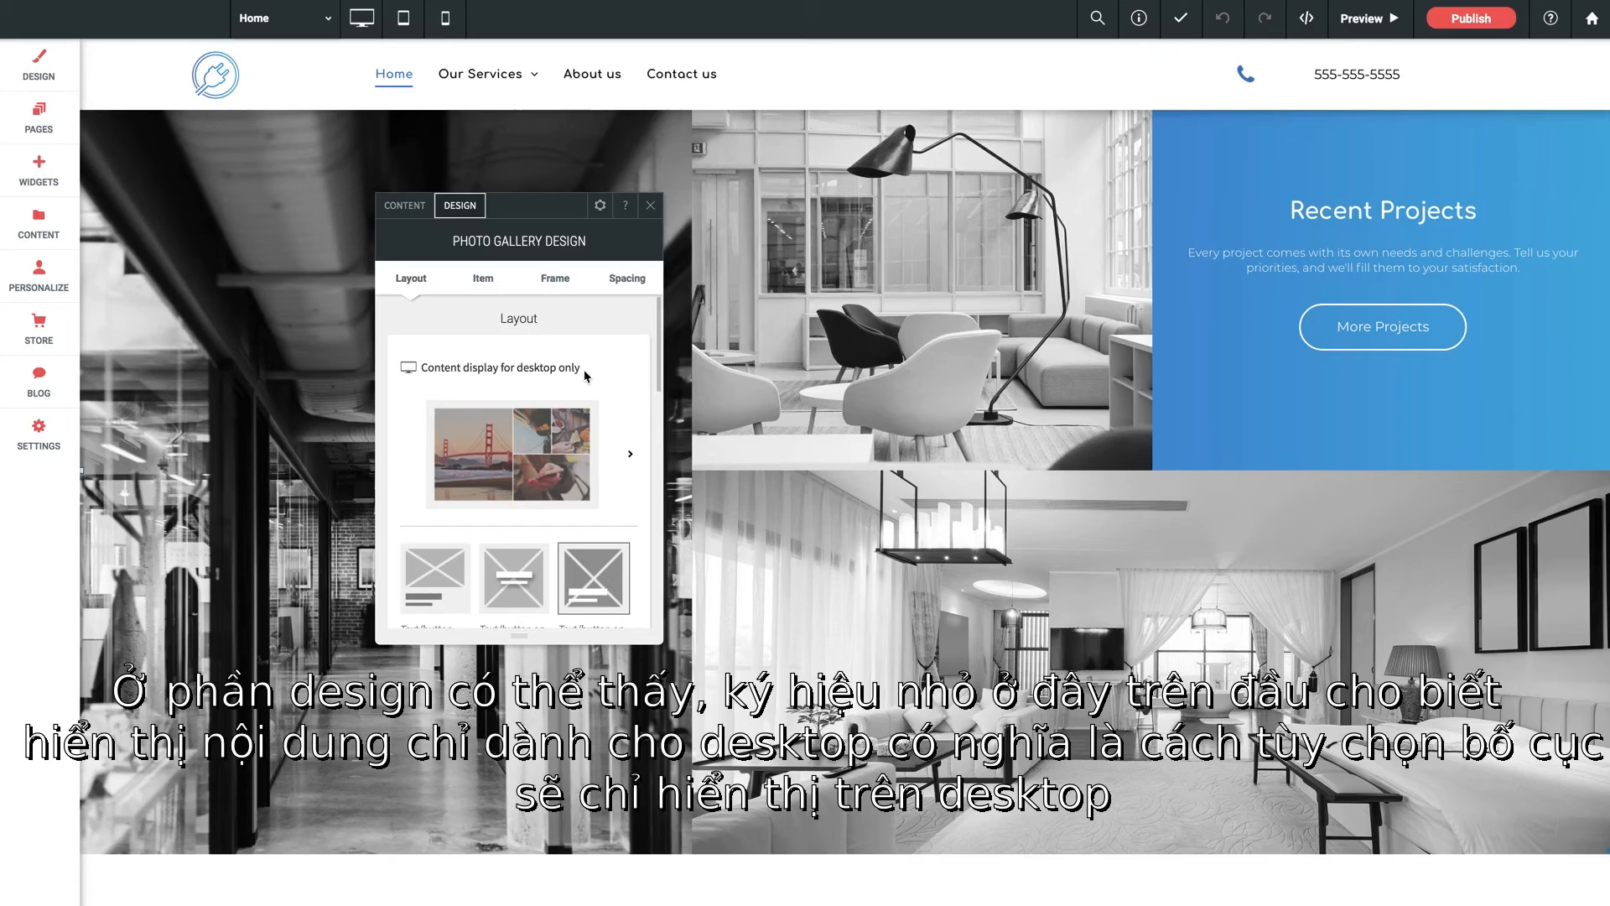
Step: Look at the layouts offered for the gallery's desktop-only display and close its settings without choosing another one
{"action": "left_click", "coordinate": [562, 451]}
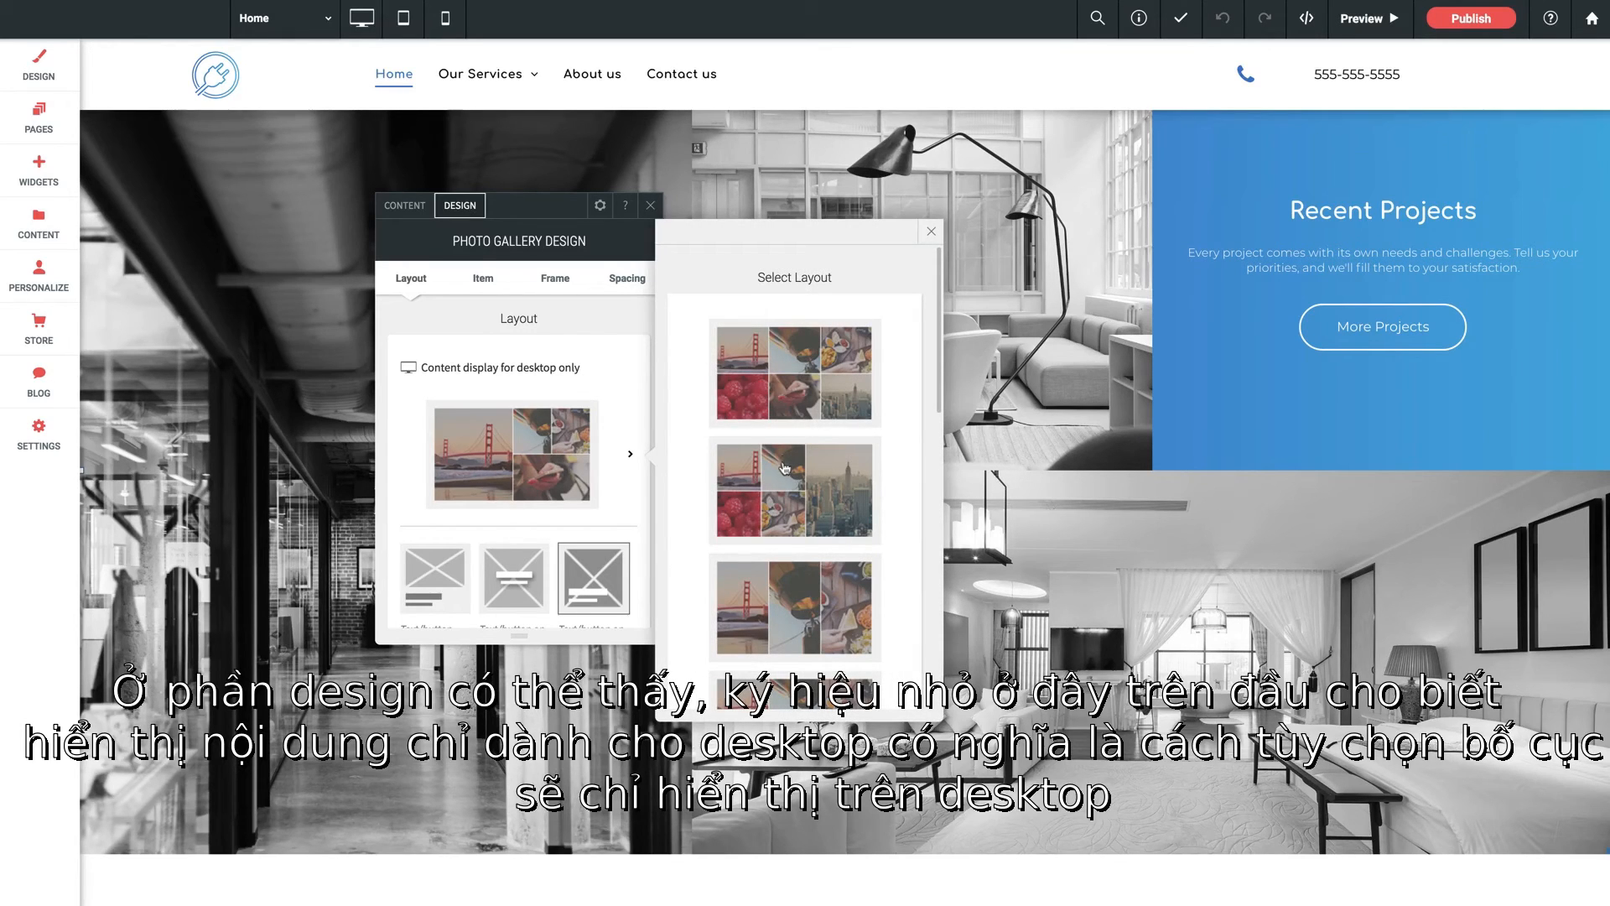
{"action": "left_click", "coordinate": [931, 232]}
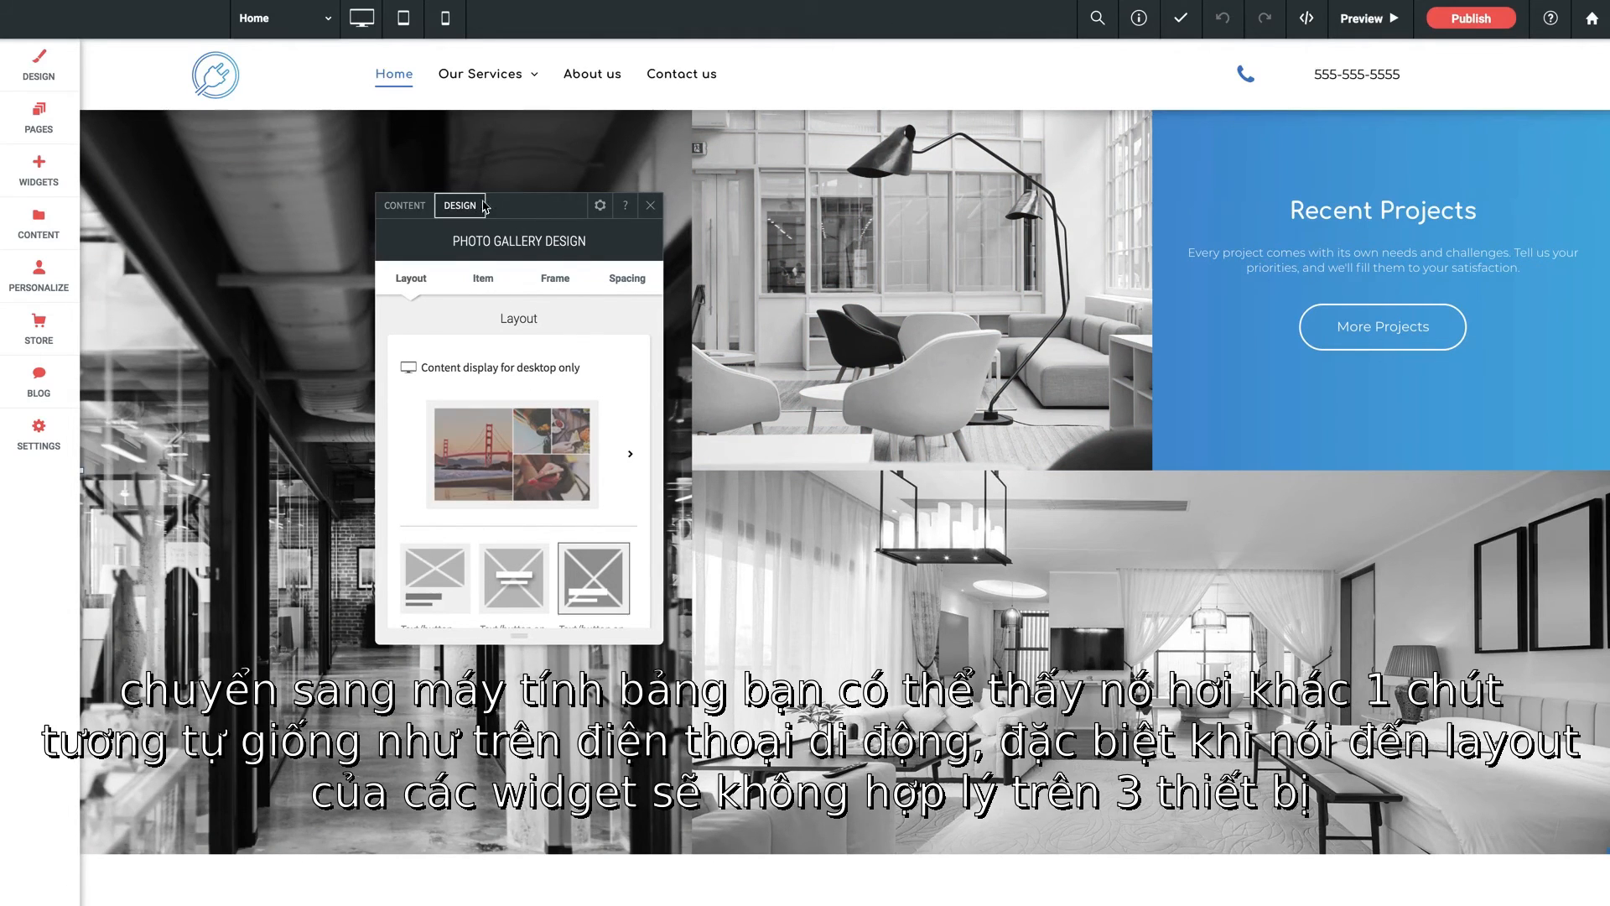
{"action": "left_click", "coordinate": [650, 205]}
Step: Check the Recent Projects gallery's layout in the tablet version through its design settings, and close them
{"action": "left_click", "coordinate": [403, 18]}
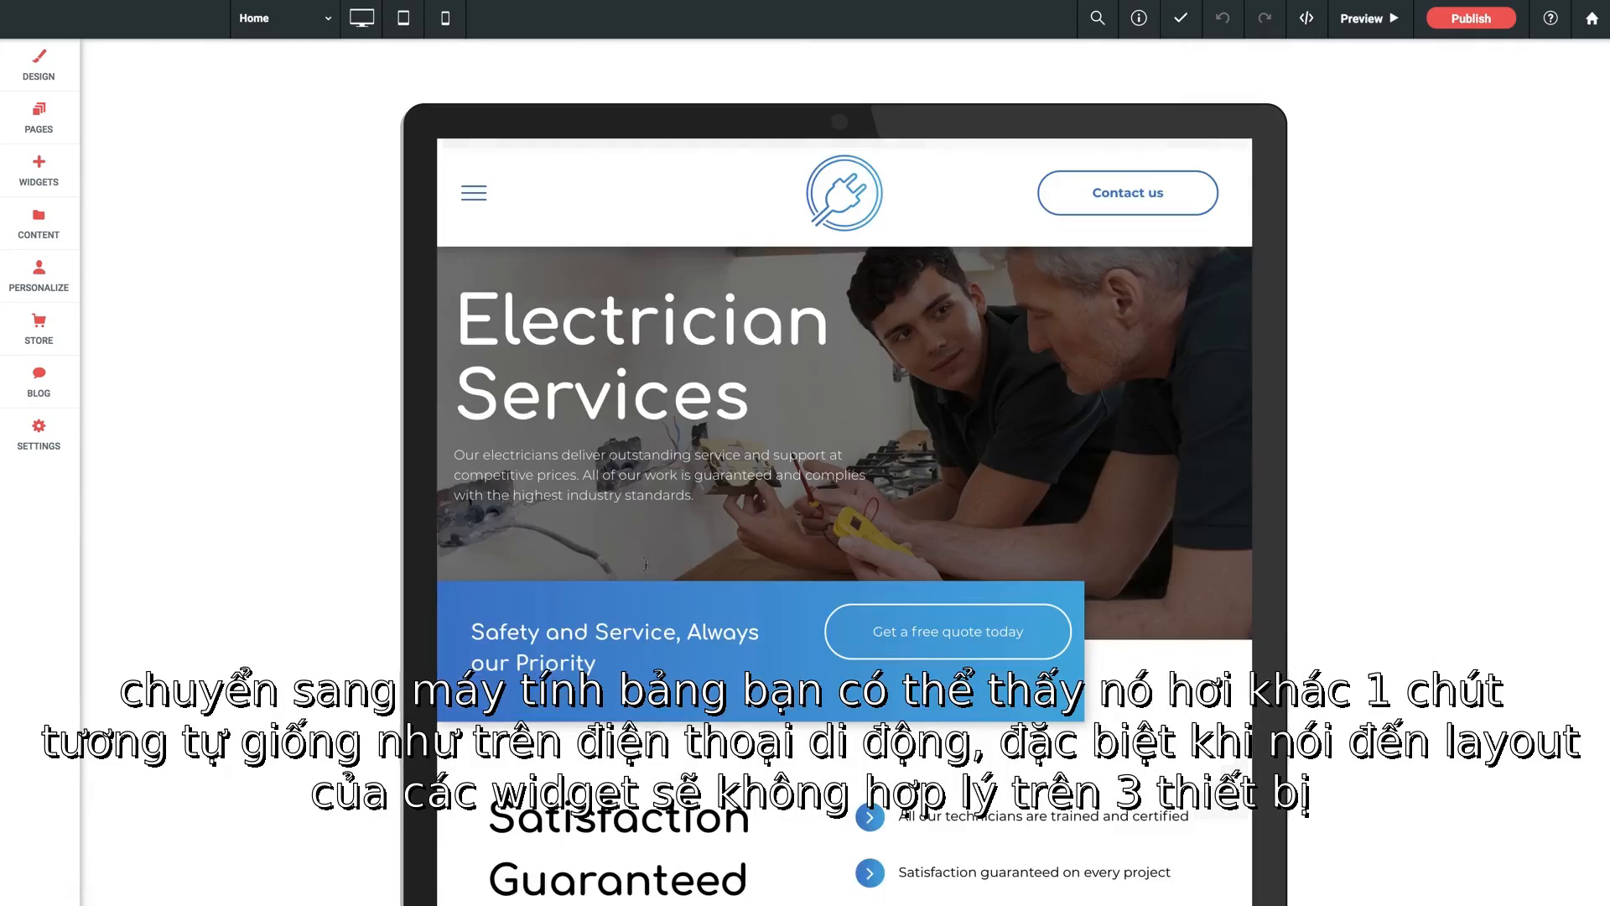
{"action": "scroll", "coordinate": [642, 575], "scroll_direction": "down", "scroll_amount": 20}
{"action": "scroll", "coordinate": [641, 573], "scroll_direction": "up", "scroll_amount": 12}
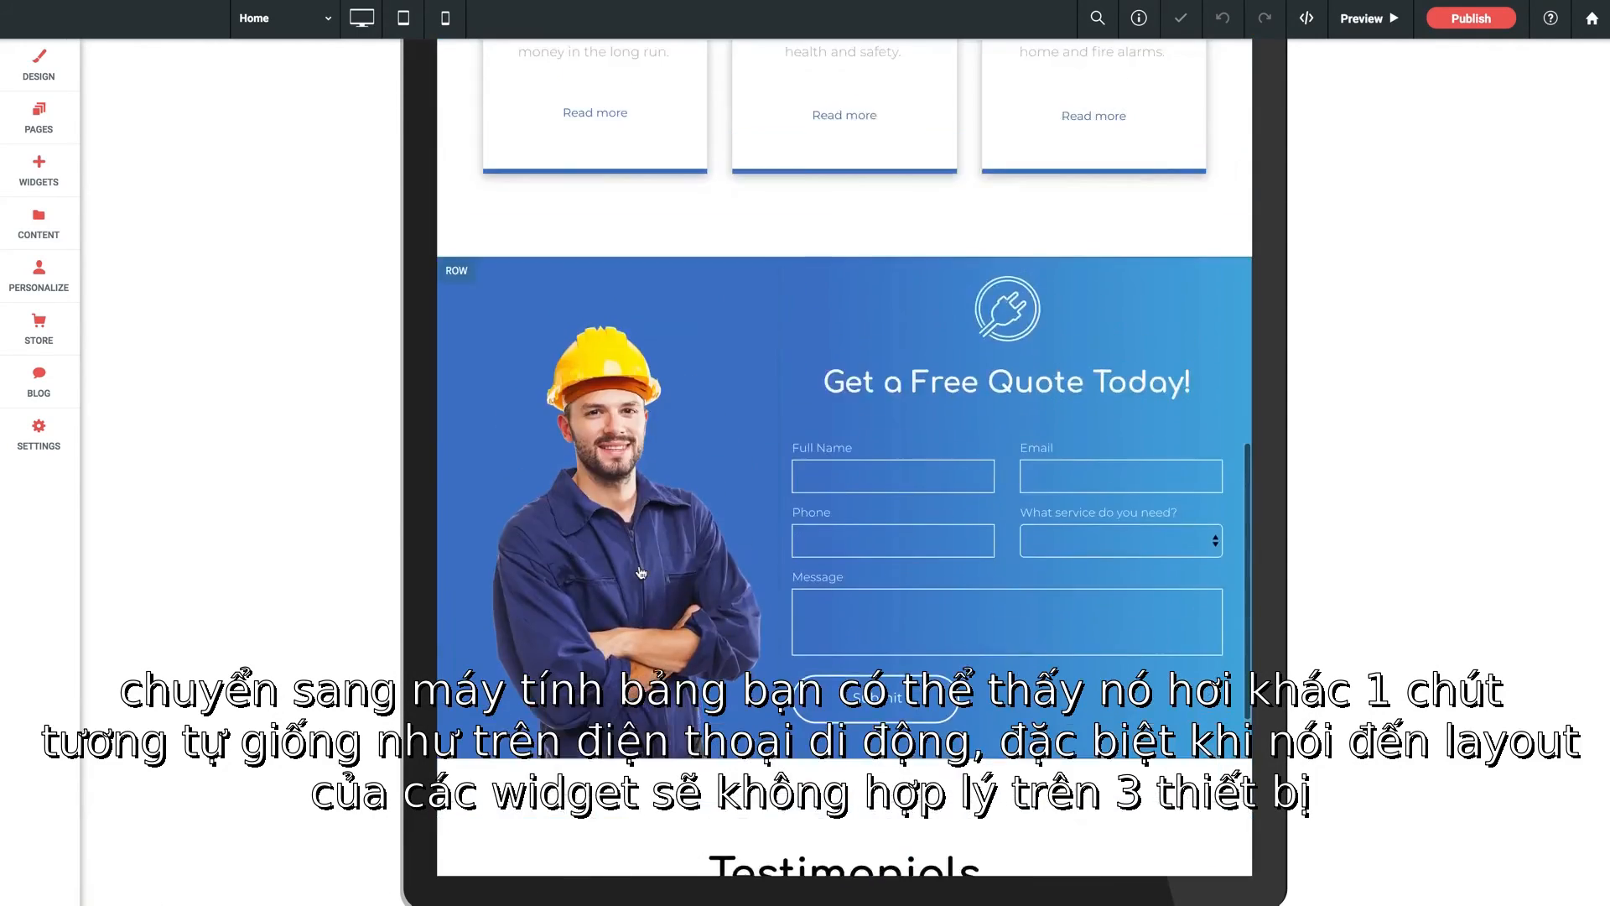
{"action": "scroll", "coordinate": [642, 573], "scroll_direction": "up", "scroll_amount": 10}
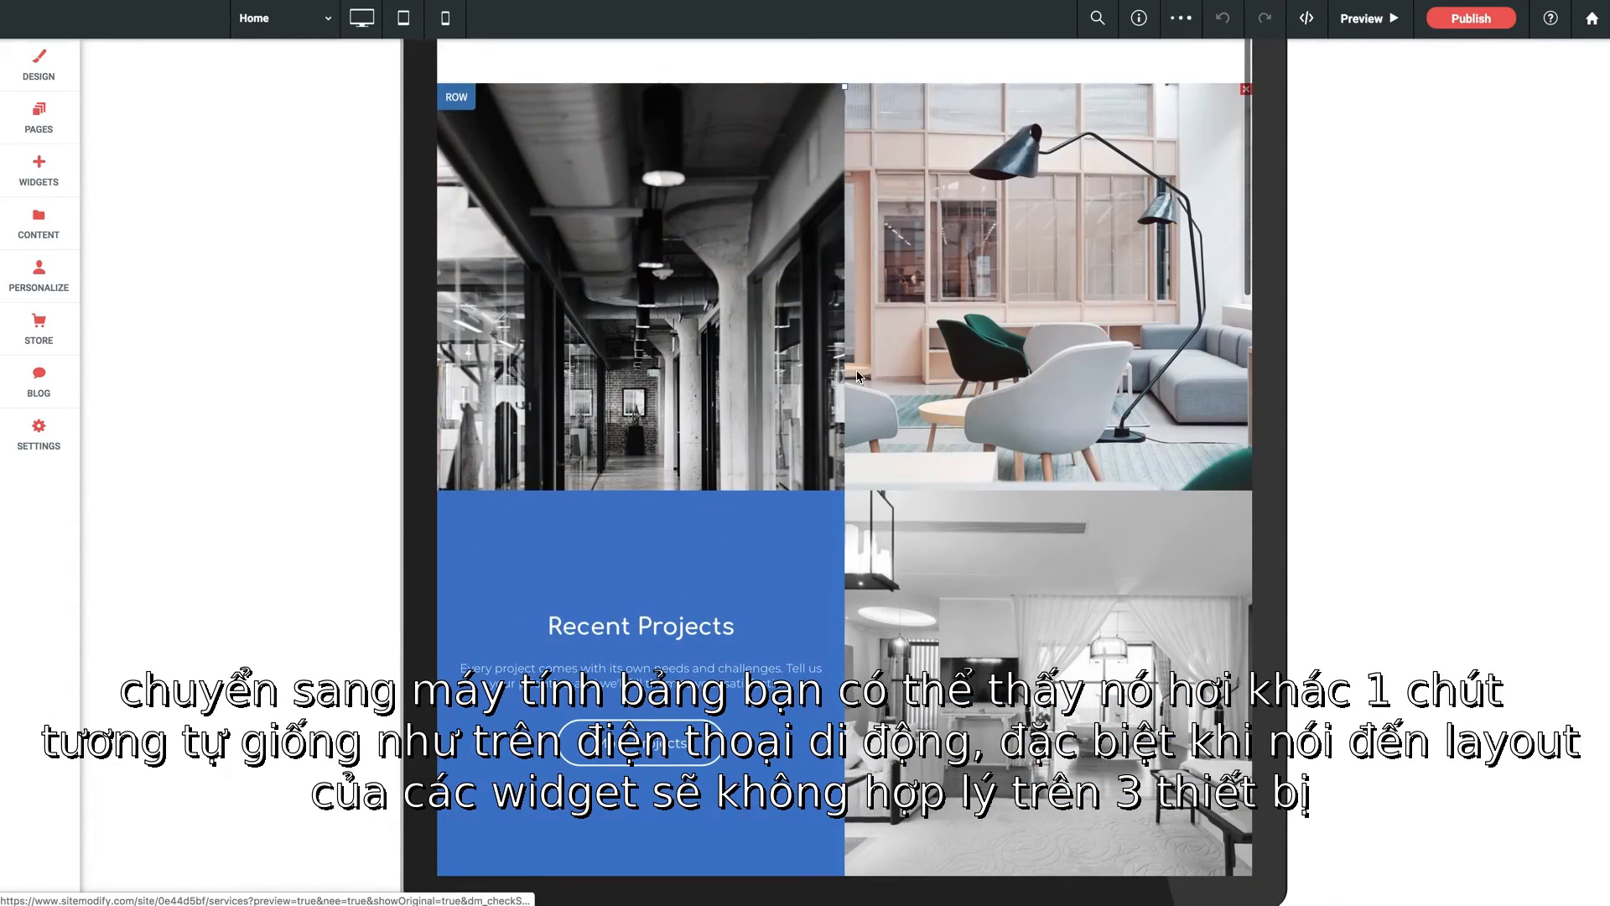
{"action": "left_click", "coordinate": [857, 376]}
{"action": "left_click", "coordinate": [167, 240]}
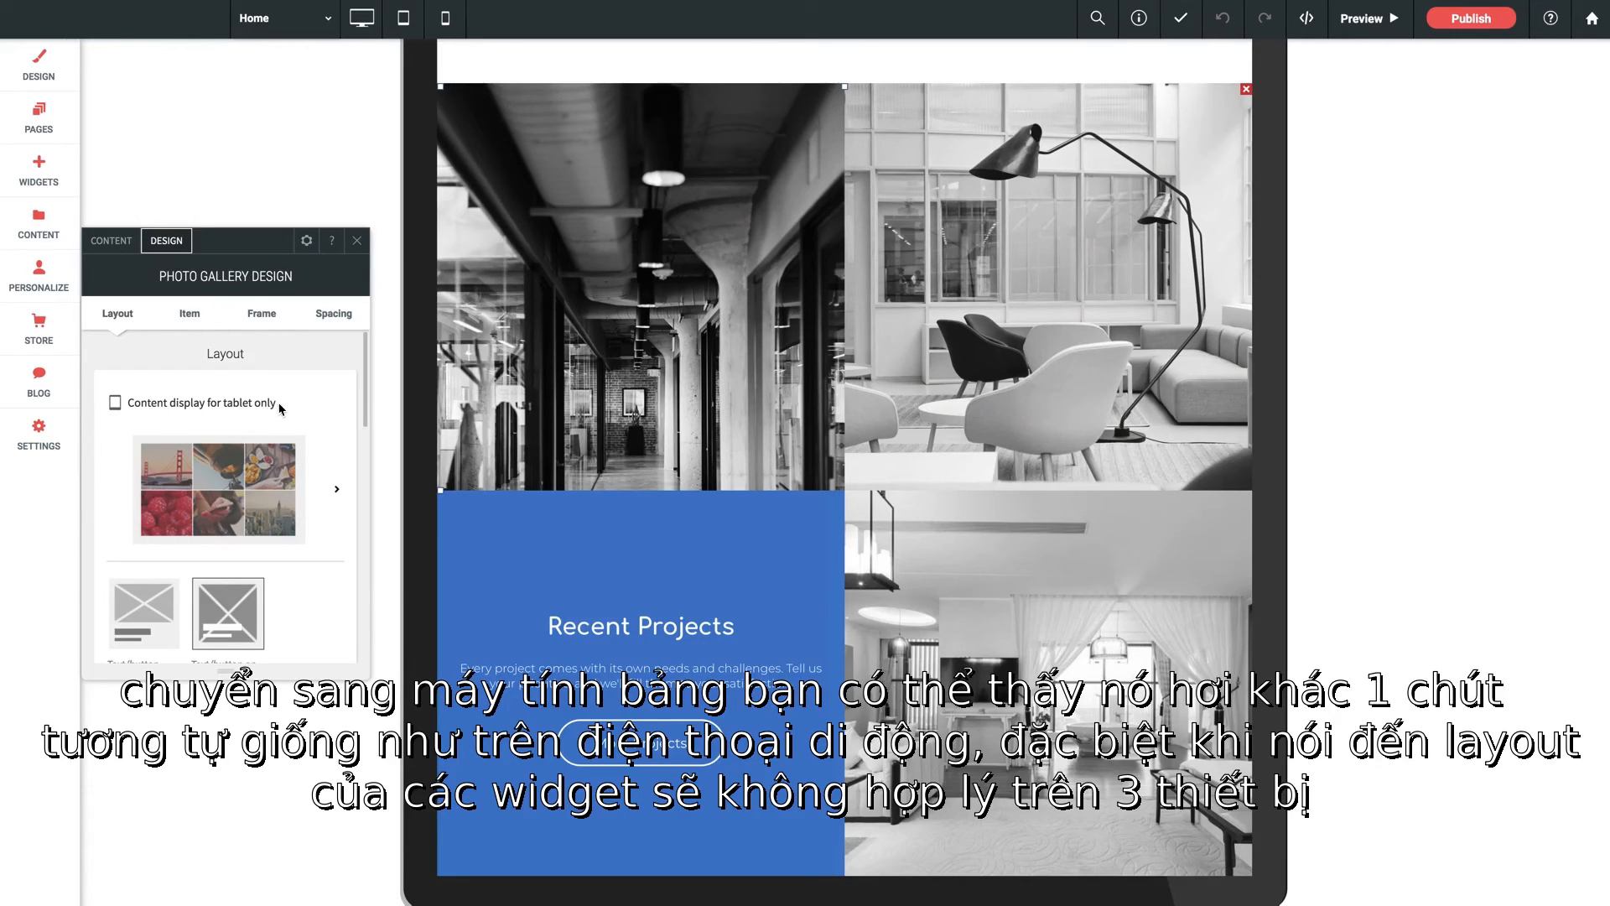
{"action": "left_click", "coordinate": [358, 245]}
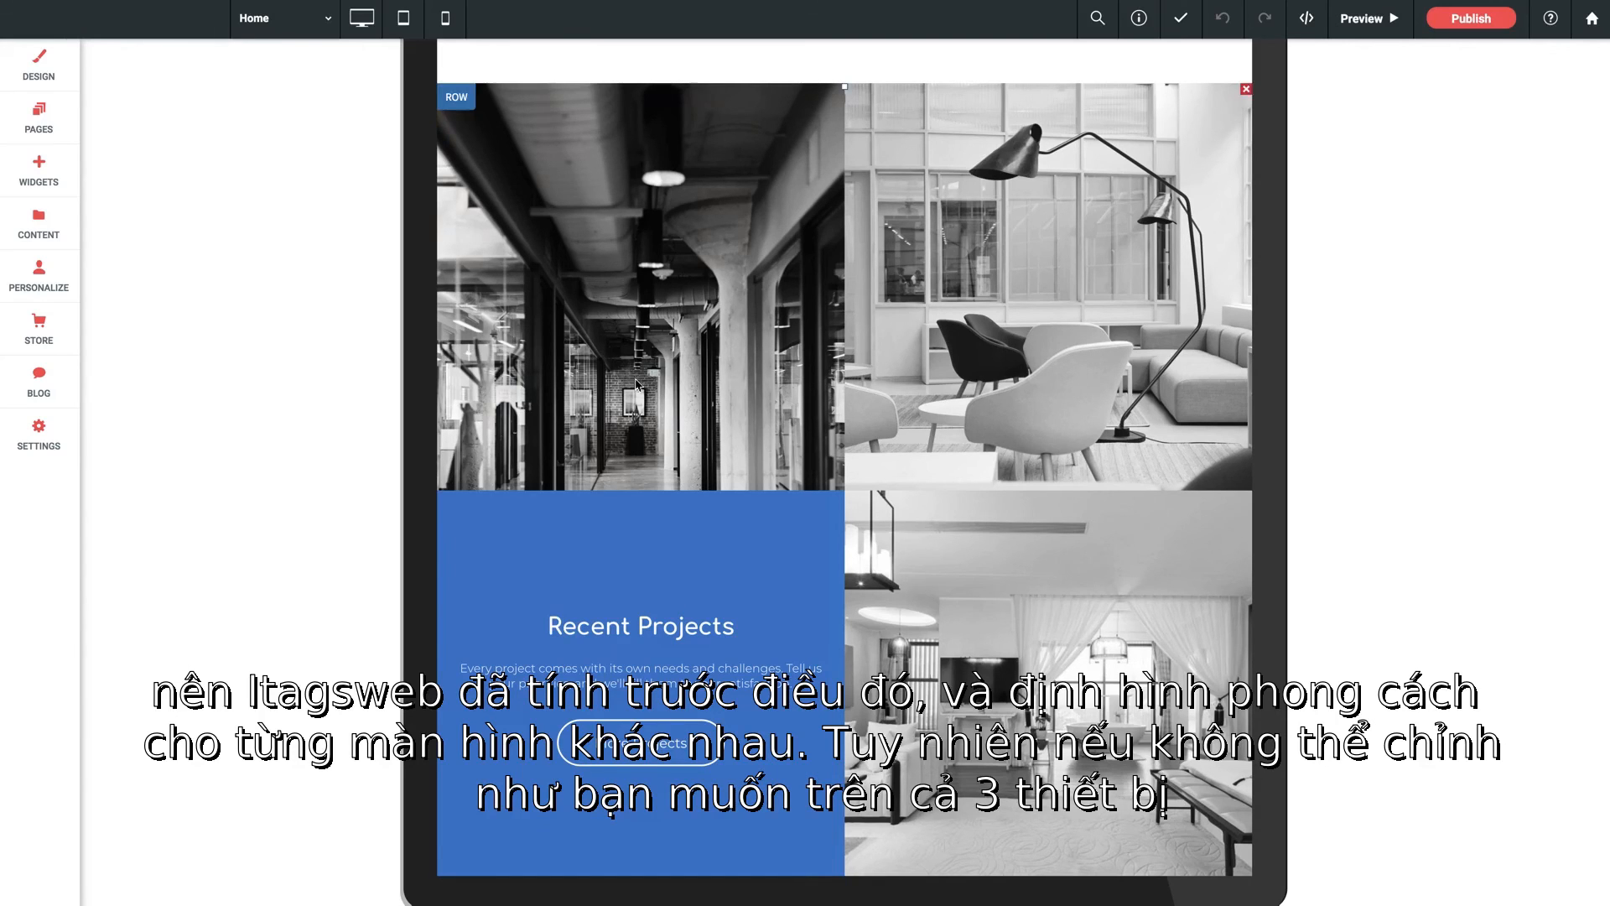
{"action": "scroll", "coordinate": [658, 385], "scroll_direction": "up", "scroll_amount": 2}
{"action": "scroll", "coordinate": [659, 385], "scroll_direction": "up", "scroll_amount": 3}
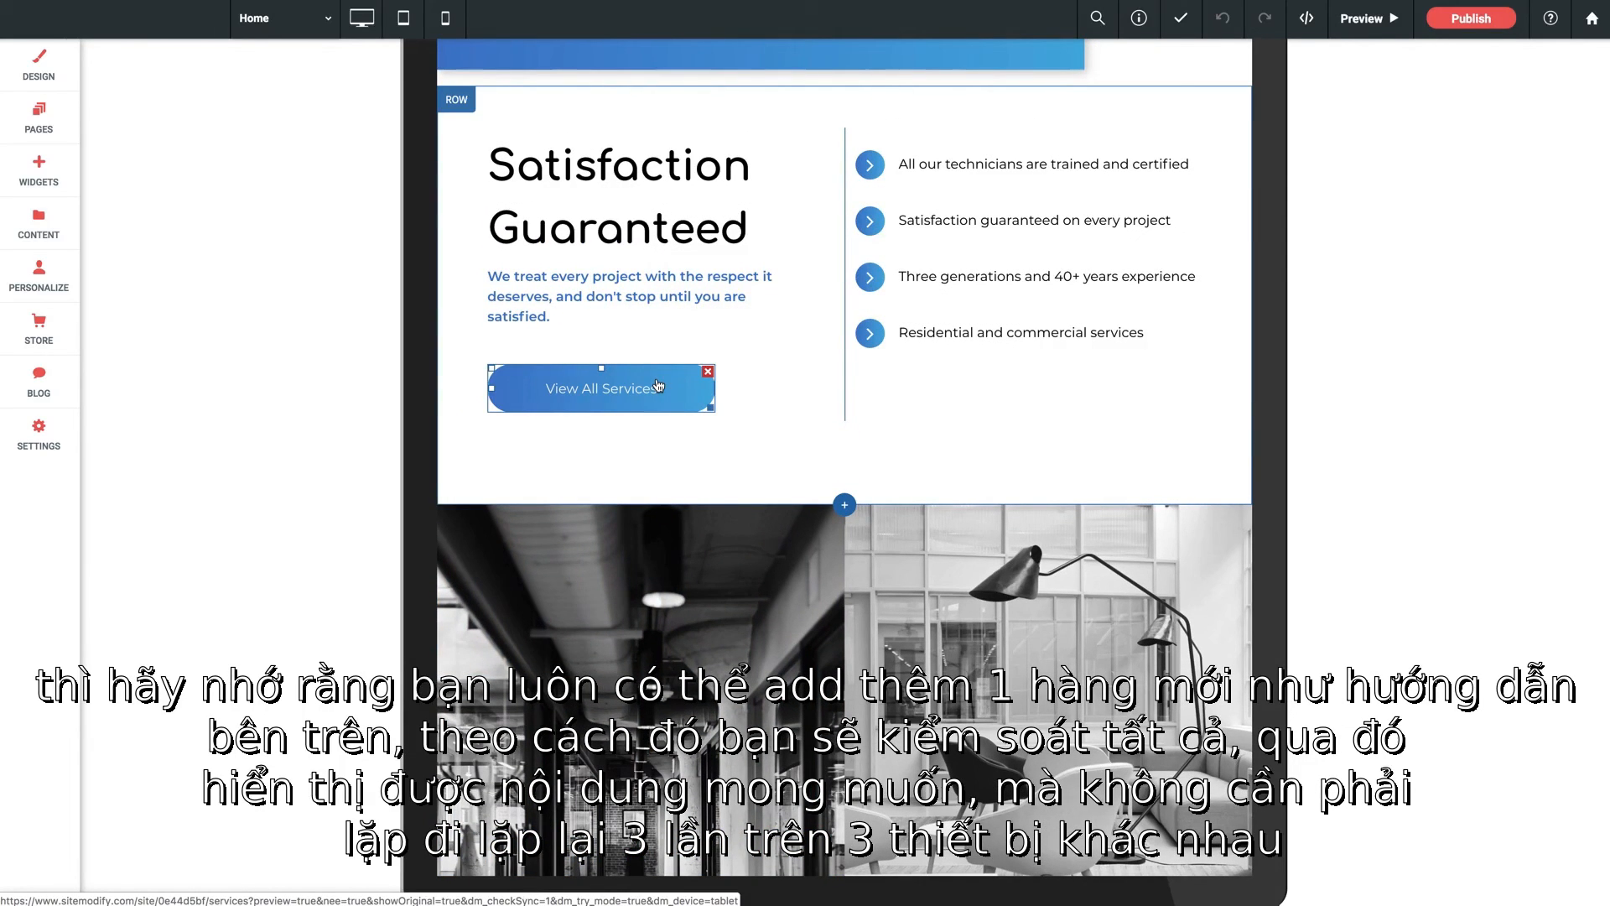
{"action": "scroll", "coordinate": [658, 385], "scroll_direction": "down", "scroll_amount": 3}
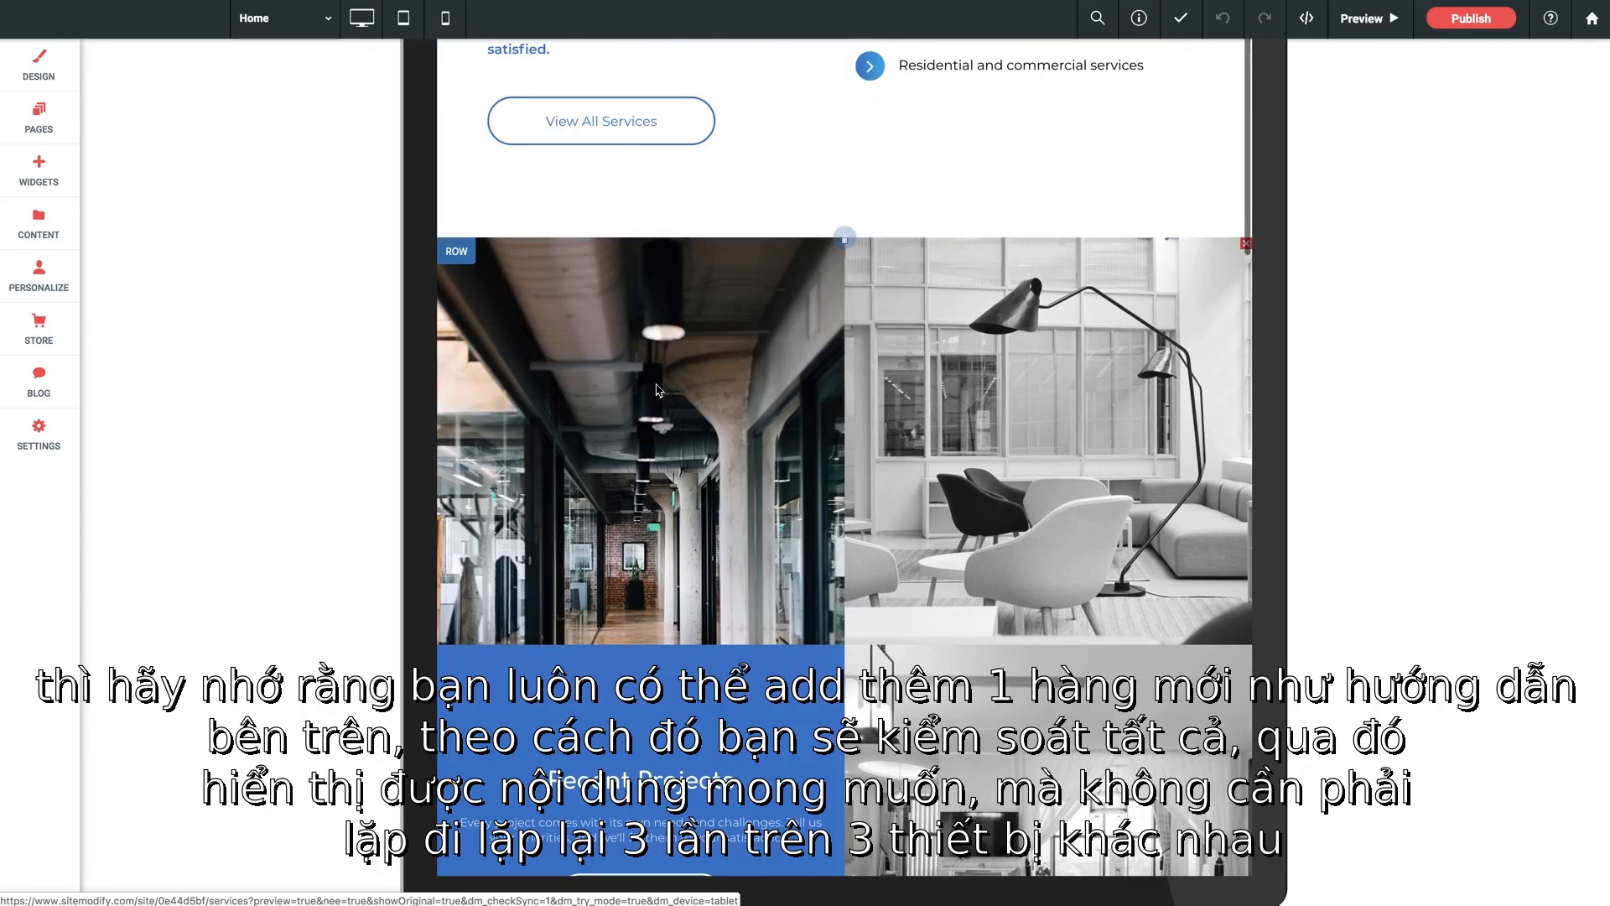
{"action": "scroll", "coordinate": [658, 388], "scroll_direction": "down", "scroll_amount": 2}
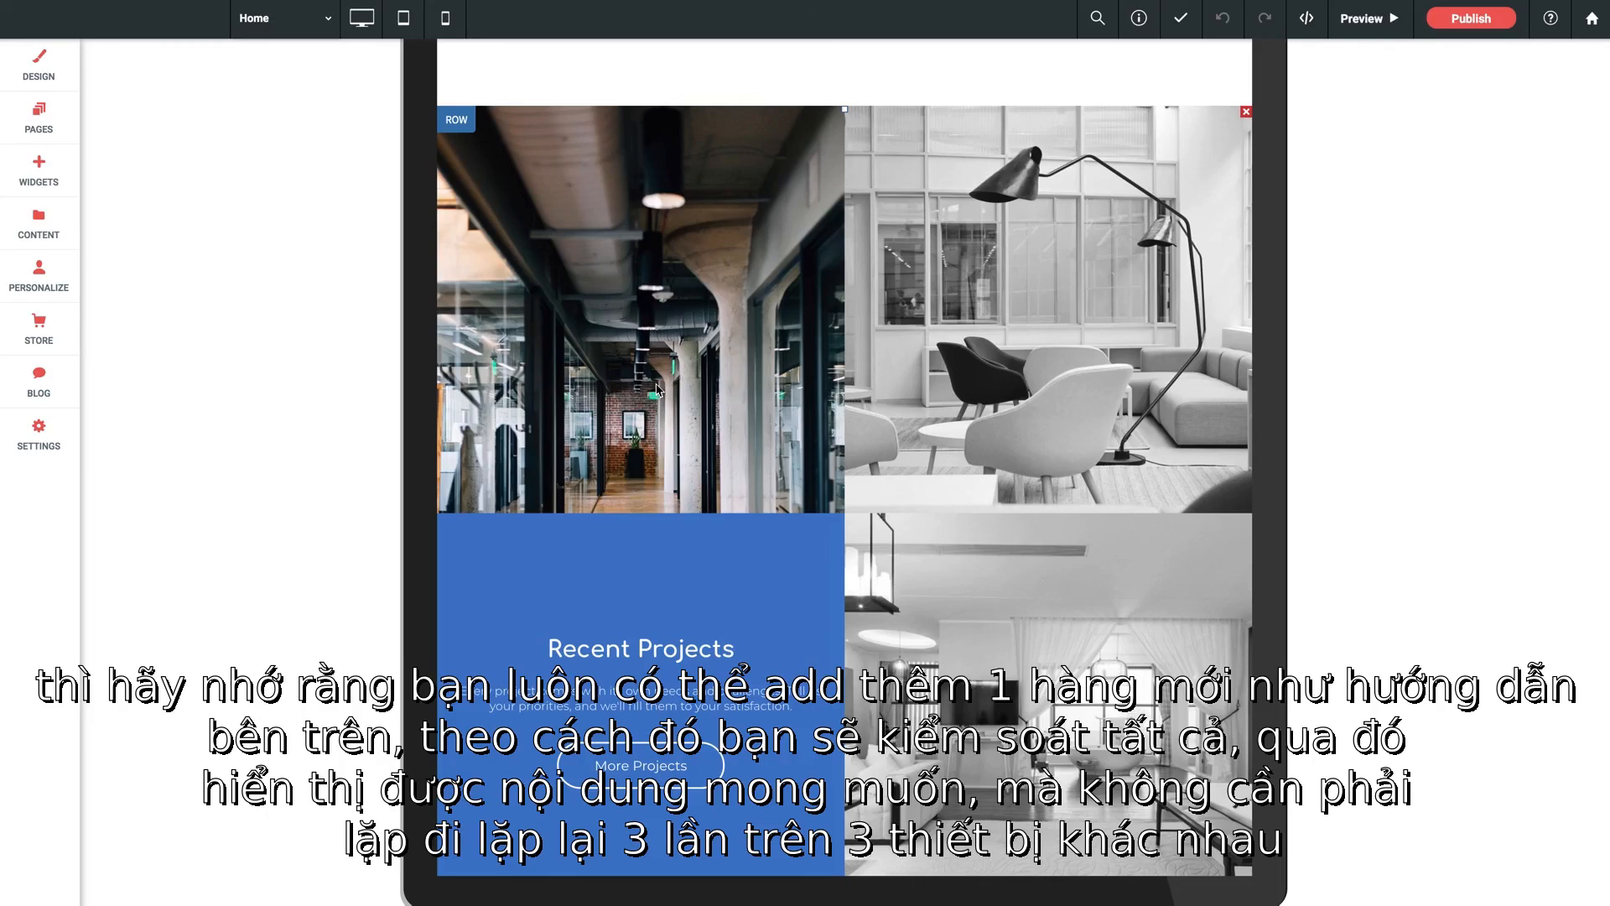
{"action": "scroll", "coordinate": [655, 394], "scroll_direction": "up", "scroll_amount": 15}
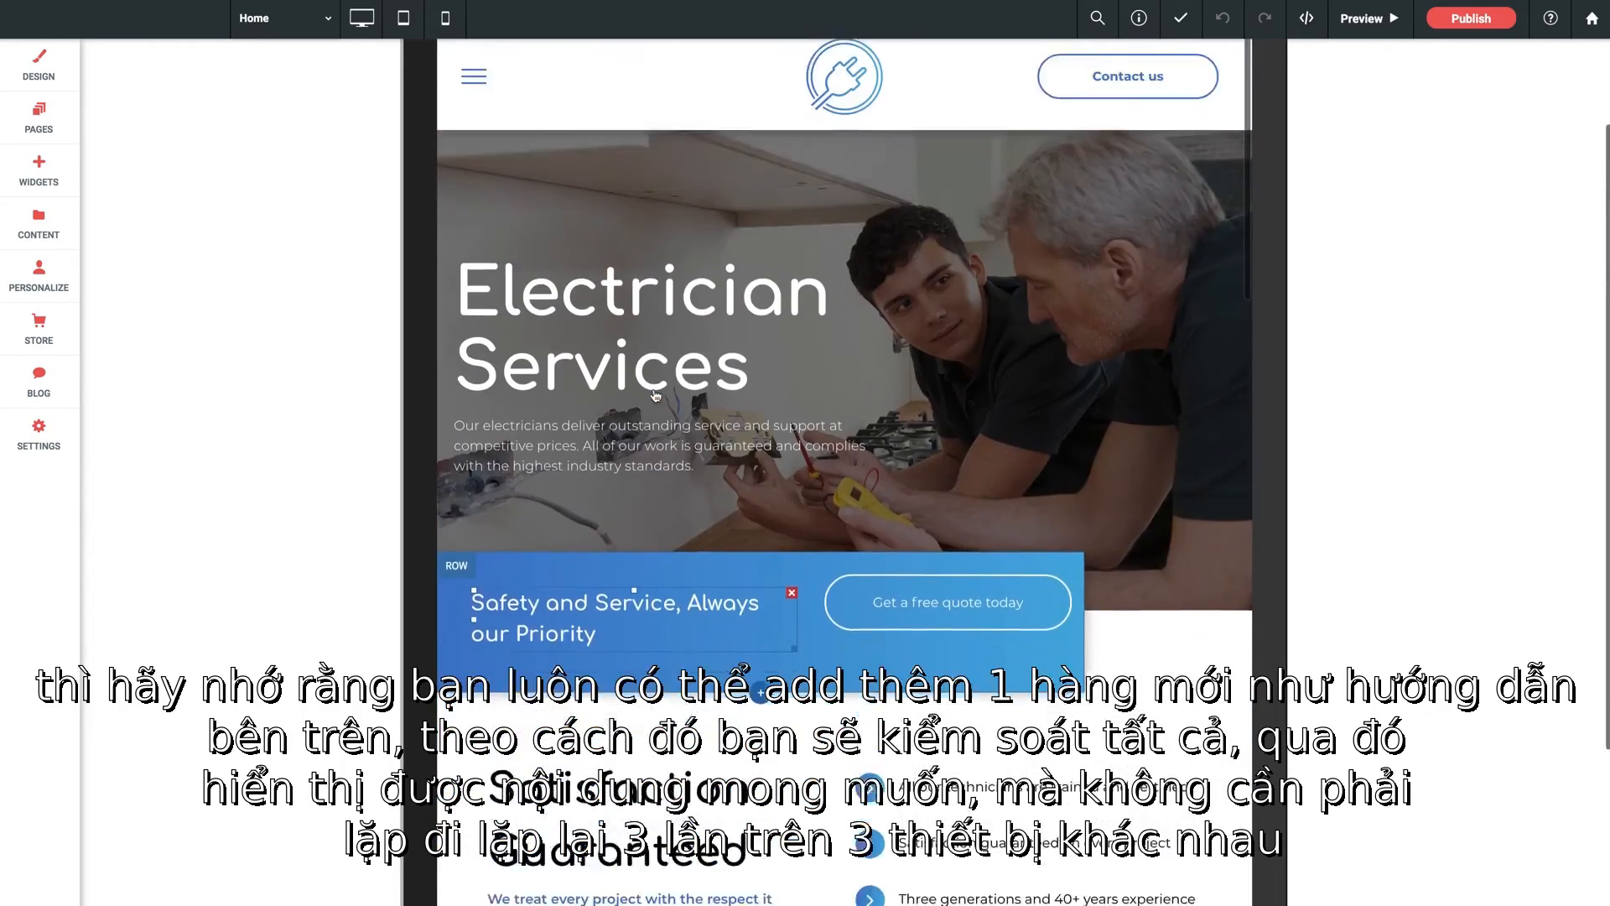